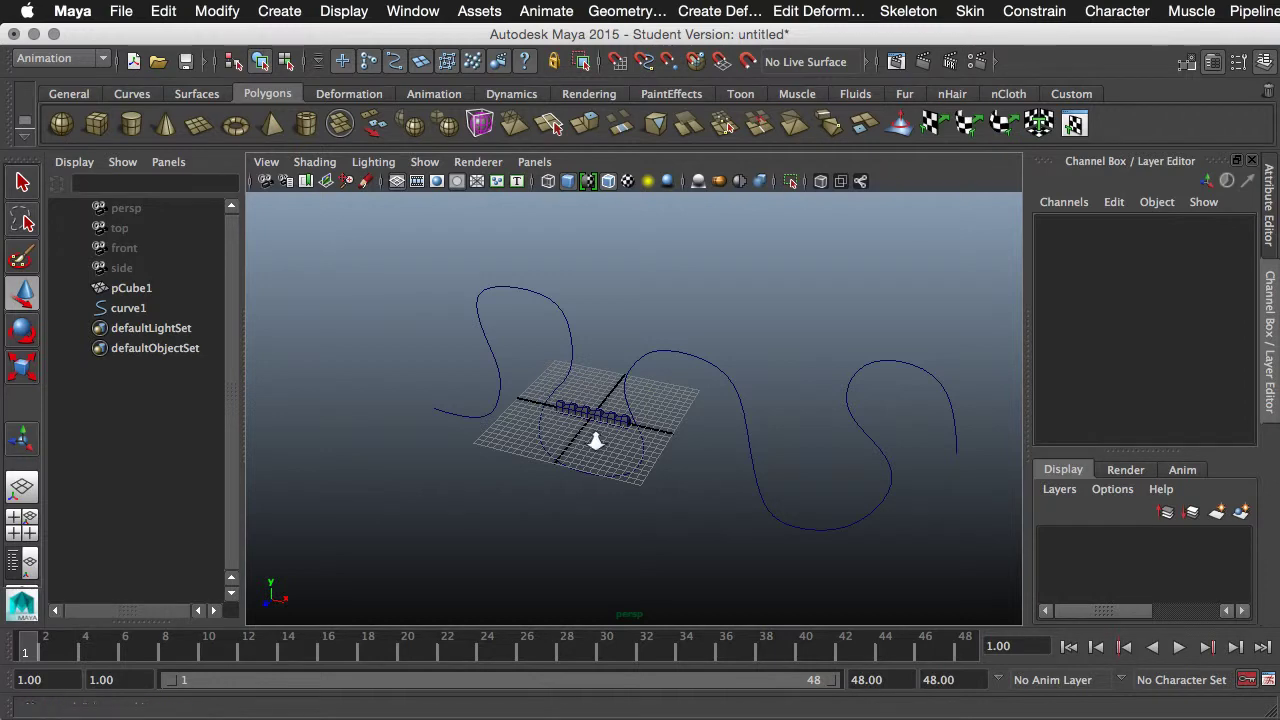
# Examine the curve and the toothed mesh up close, viewing the mesh in smooth preview
pyautogui.keyDown('alt'); pyautogui.moveTo(591, 431); pyautogui.dragTo(693, 470, button='right'); pyautogui.keyUp('alt')
pyautogui.keyDown('alt'); pyautogui.moveTo(693, 470); pyautogui.dragTo(831, 434); pyautogui.keyUp('alt')
pyautogui.click(748, 494)
pyautogui.keyDown('alt'); pyautogui.moveTo(746, 494); pyautogui.dragTo(683, 491); pyautogui.keyUp('alt')
pyautogui.keyDown('alt'); pyautogui.moveTo(683, 491); pyautogui.dragTo(533, 428, button='right'); pyautogui.keyUp('alt')
pyautogui.keyDown('alt'); pyautogui.moveTo(533, 427); pyautogui.dragTo(623, 543); pyautogui.keyUp('alt')
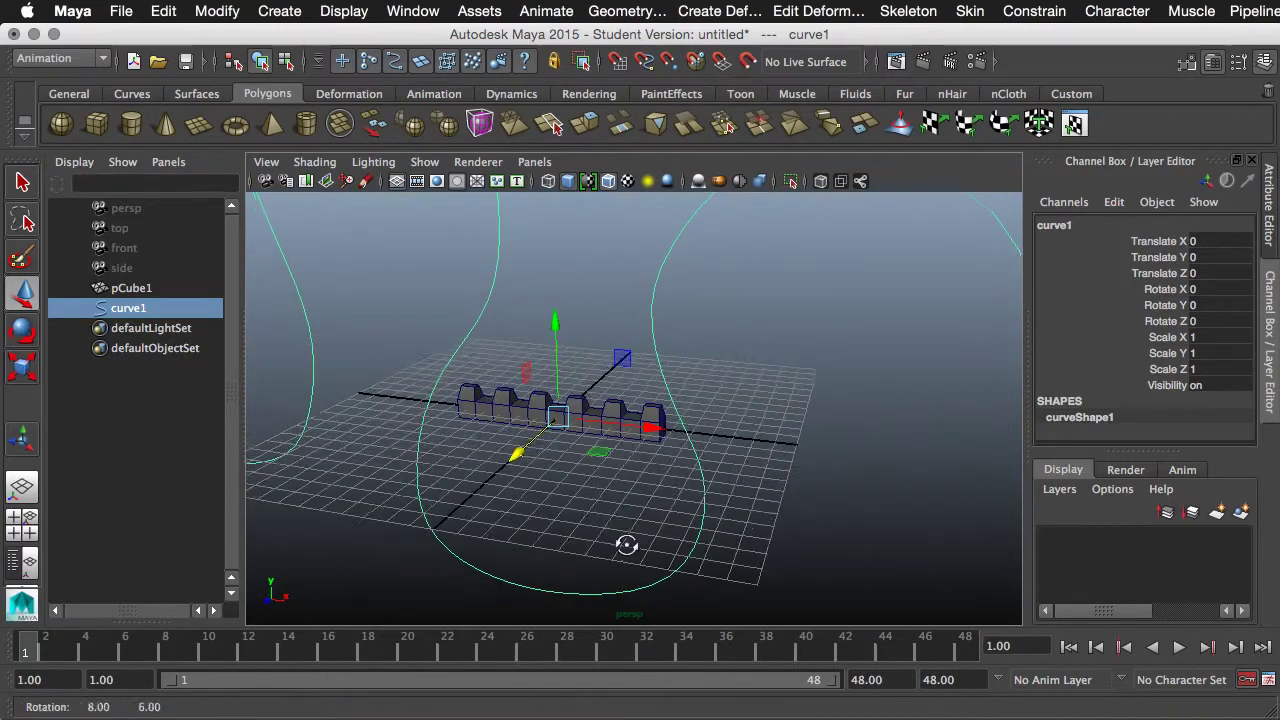
pyautogui.keyDown('alt'); pyautogui.moveTo(623, 543); pyautogui.dragTo(640, 480, button='right'); pyautogui.keyUp('alt')
pyautogui.click(660, 520)
pyautogui.click(651, 436)
pyautogui.press('3')
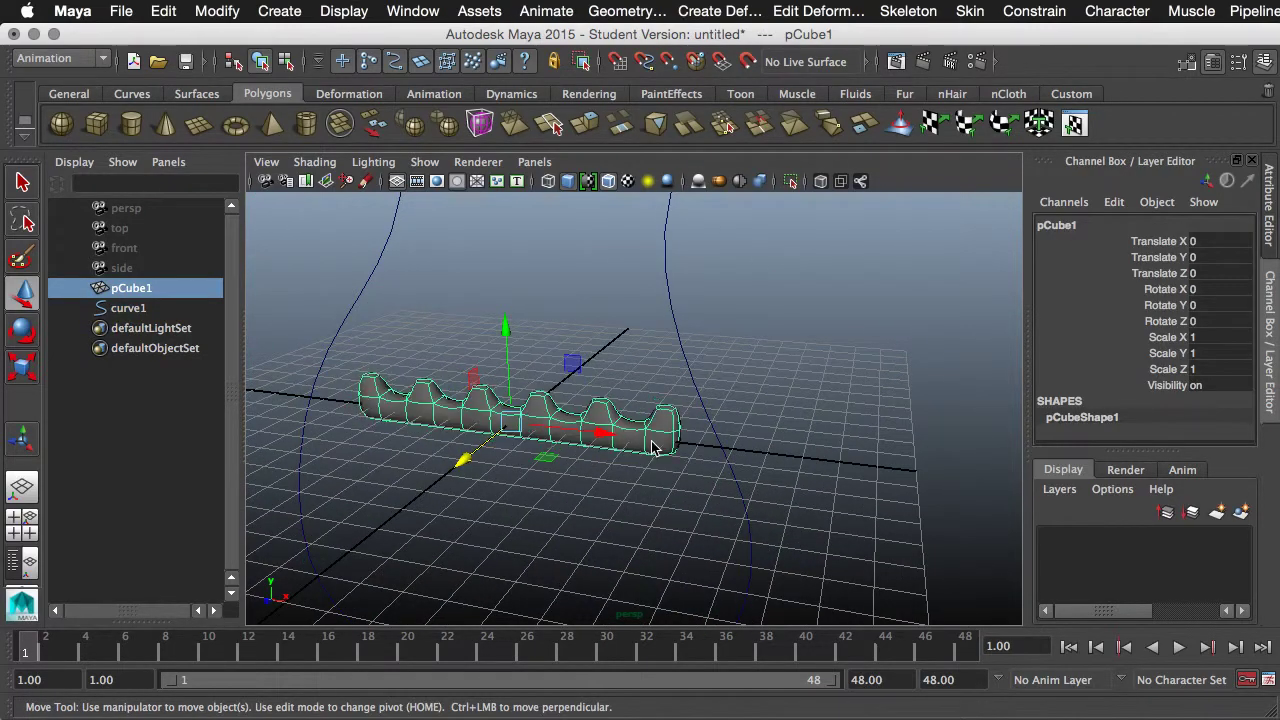
pyautogui.click(849, 437)
pyautogui.keyDown('alt'); pyautogui.moveTo(590, 470); pyautogui.dragTo(617, 467); pyautogui.keyUp('alt')
pyautogui.keyDown('alt'); pyautogui.moveTo(617, 467); pyautogui.dragTo(557, 416, button='right'); pyautogui.keyUp('alt')
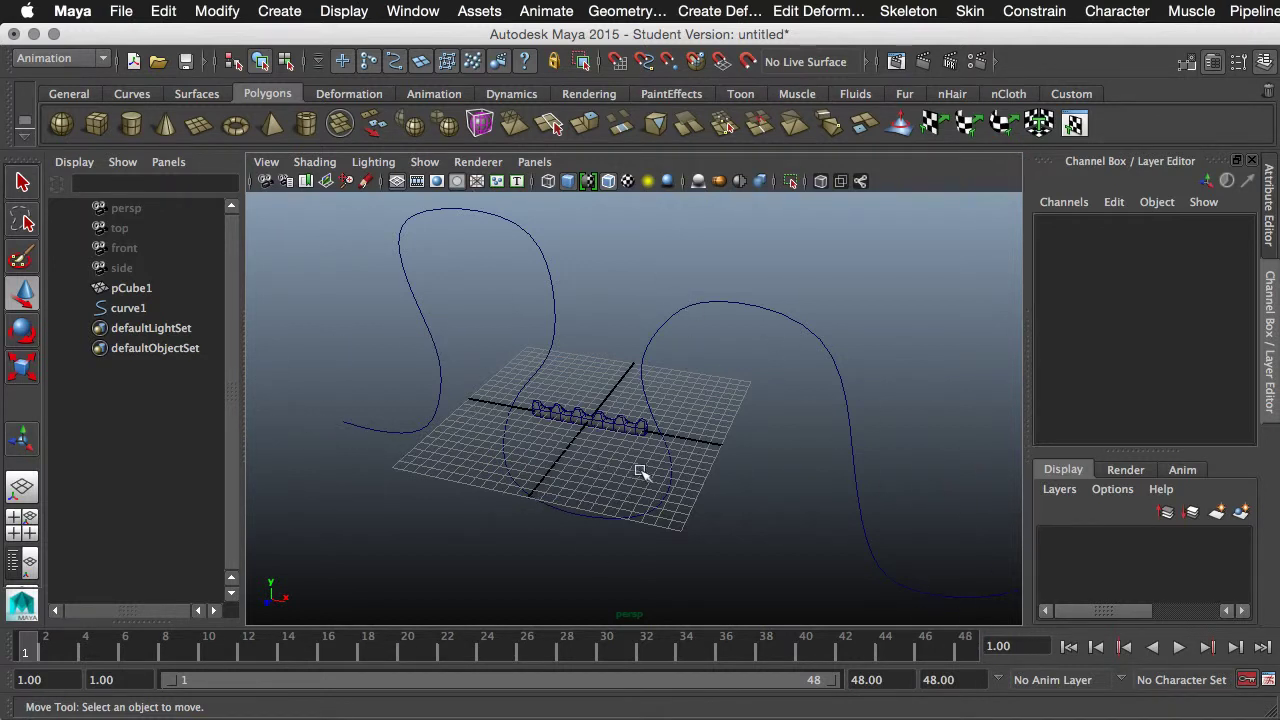
pyautogui.keyDown('alt'); pyautogui.moveTo(643, 471); pyautogui.dragTo(606, 425); pyautogui.keyUp('alt')
pyautogui.click(600, 424)
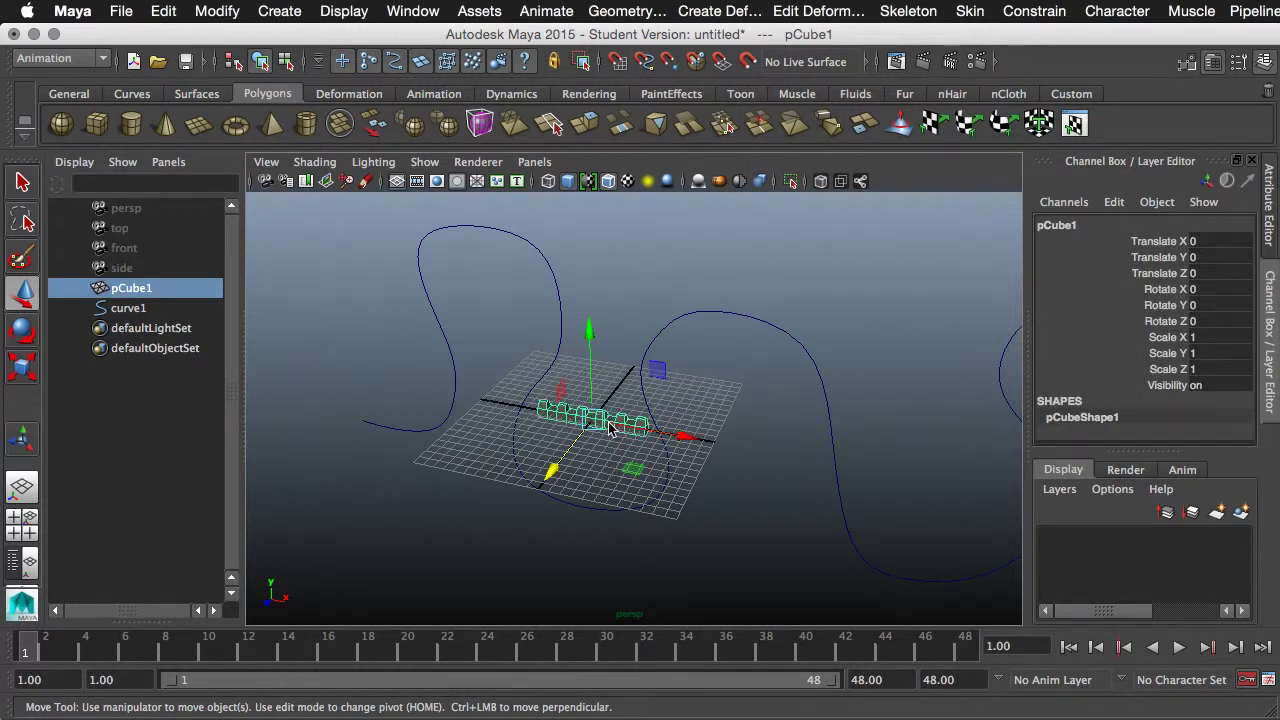
pyautogui.click(710, 470)
pyautogui.click(617, 424)
pyautogui.click(651, 366)
pyautogui.click(607, 430)
pyautogui.click(217, 11)
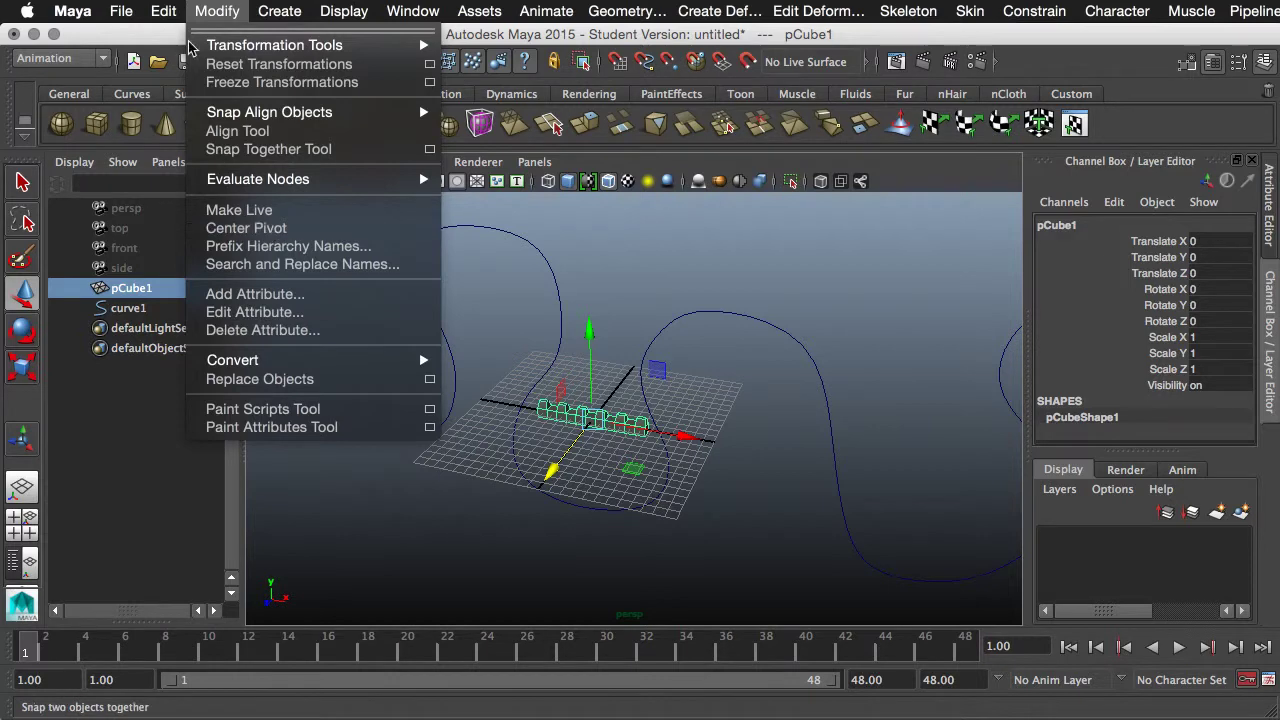
pyautogui.click(219, 12)
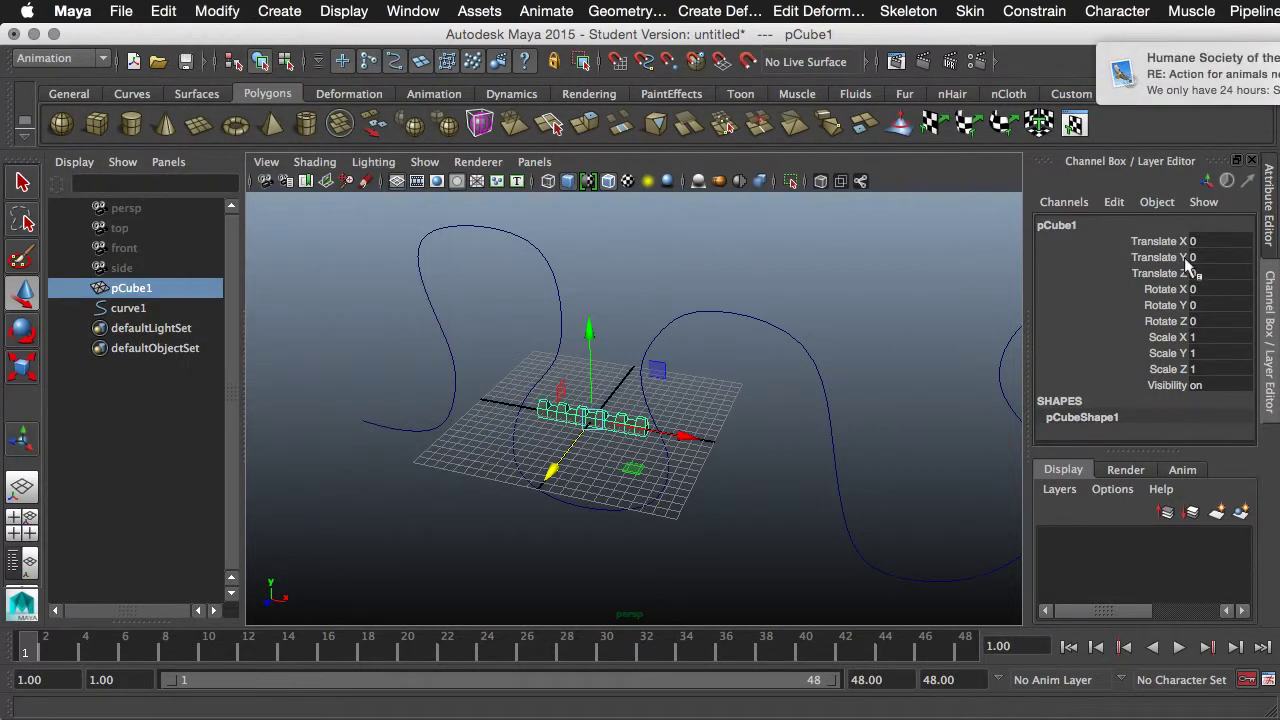
pyautogui.click(926, 343)
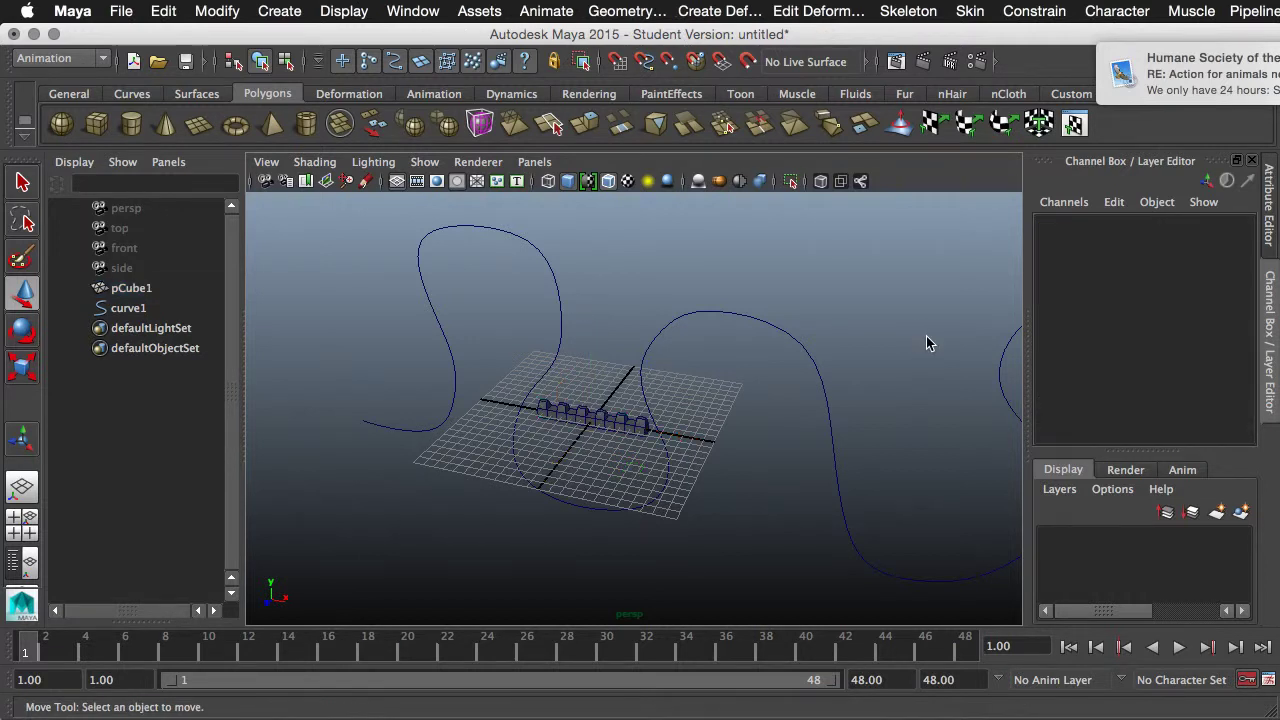
pyautogui.click(611, 419)
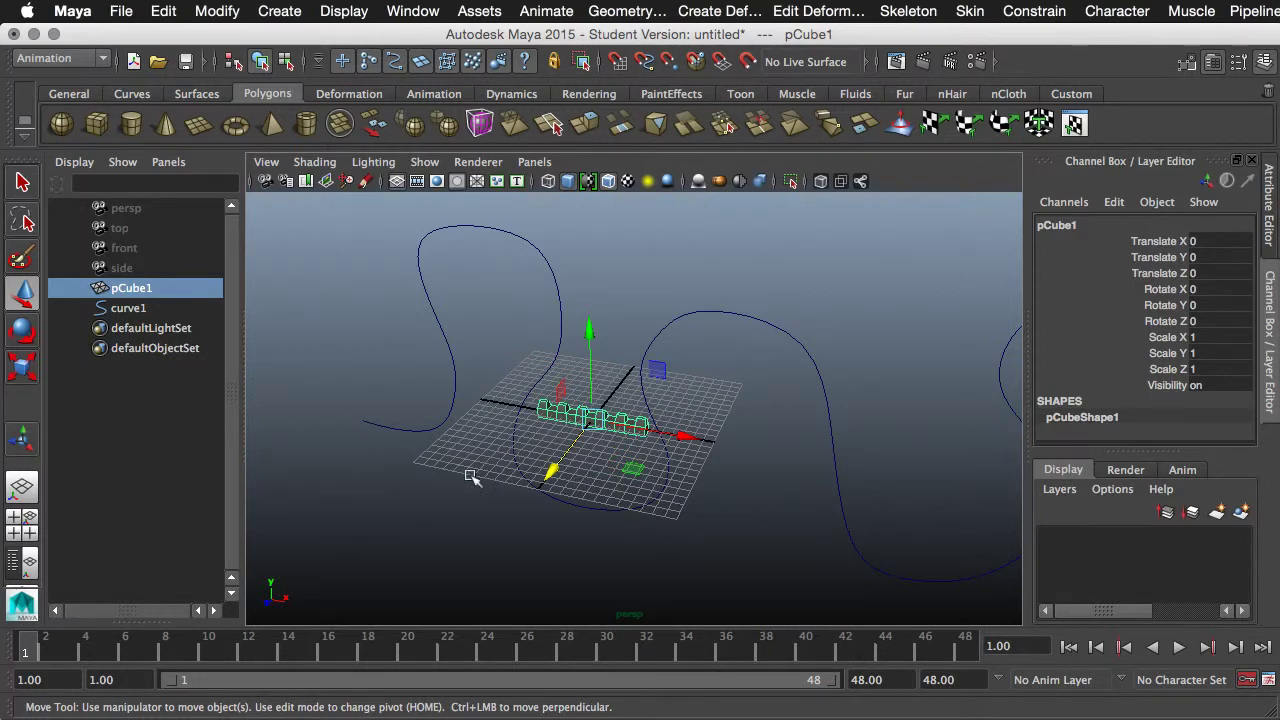
# Select the toothed mesh pCube1 and then curve1, and open the Attach to Motion Path options
pyautogui.keyDown('alt'); pyautogui.moveTo(471, 471); pyautogui.dragTo(443, 386); pyautogui.keyUp('alt')
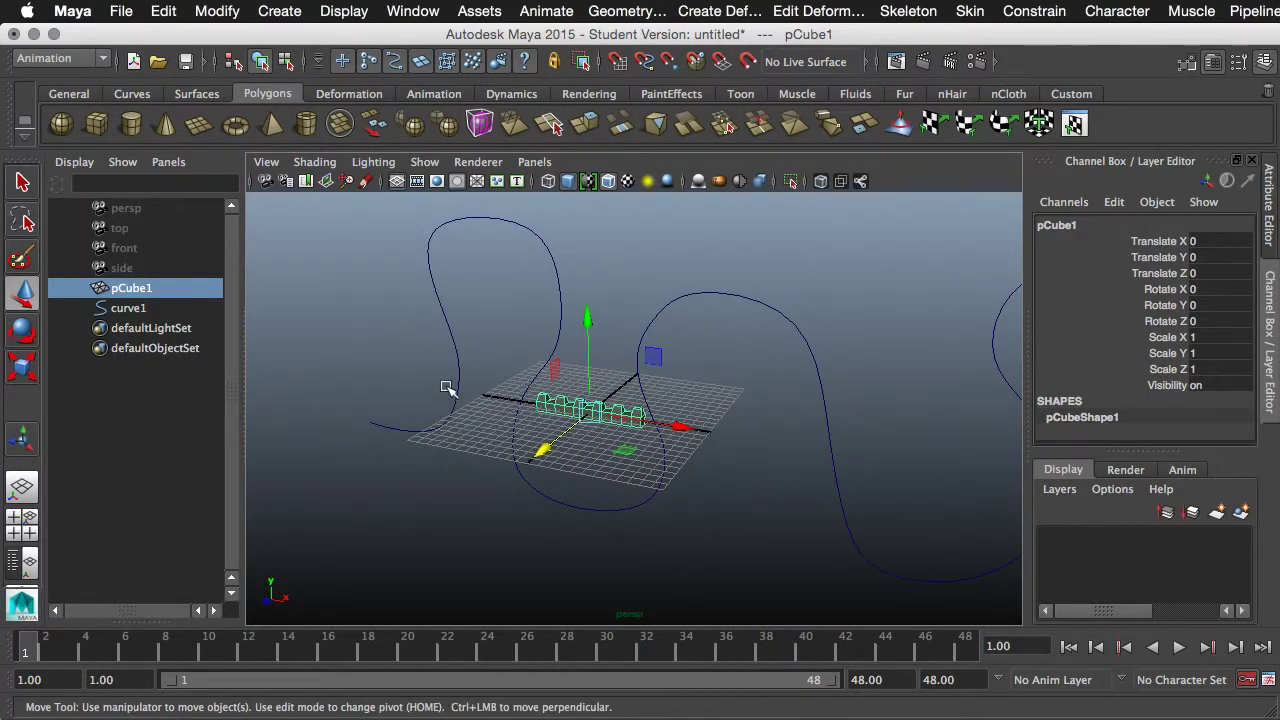
pyautogui.click(443, 386)
pyautogui.keyDown('alt'); pyautogui.moveTo(878, 498); pyautogui.dragTo(810, 453, button='right'); pyautogui.keyUp('alt')
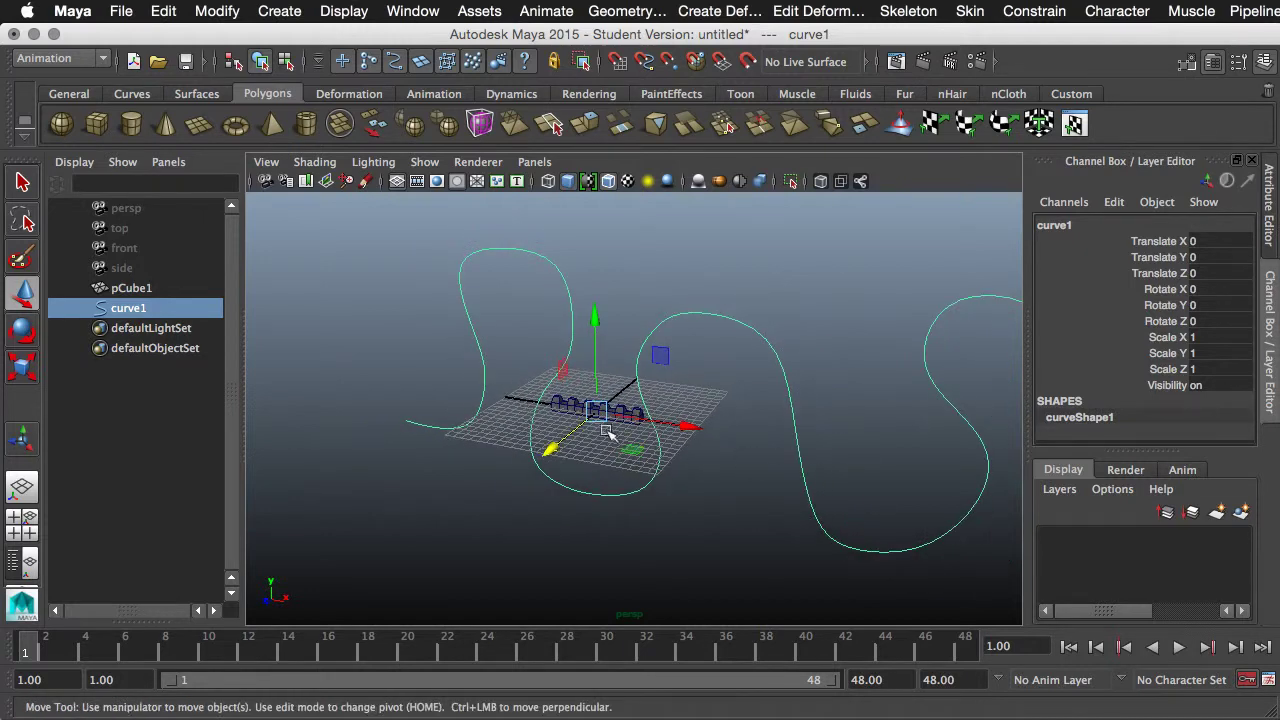
pyautogui.click(464, 447)
pyautogui.click(586, 413)
pyautogui.keyDown('shift'); pyautogui.click(415, 422); pyautogui.keyUp('shift')
pyautogui.press('f')
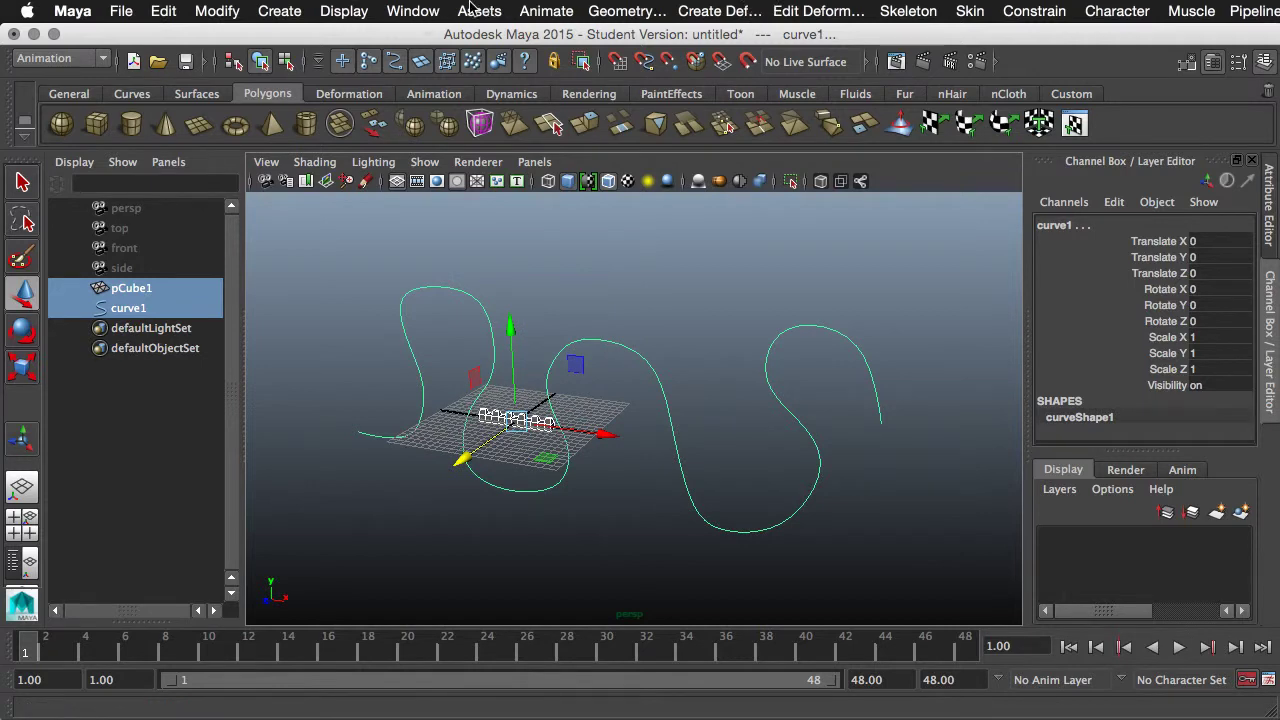
pyautogui.click(570, 12)
pyautogui.moveTo(749, 414)
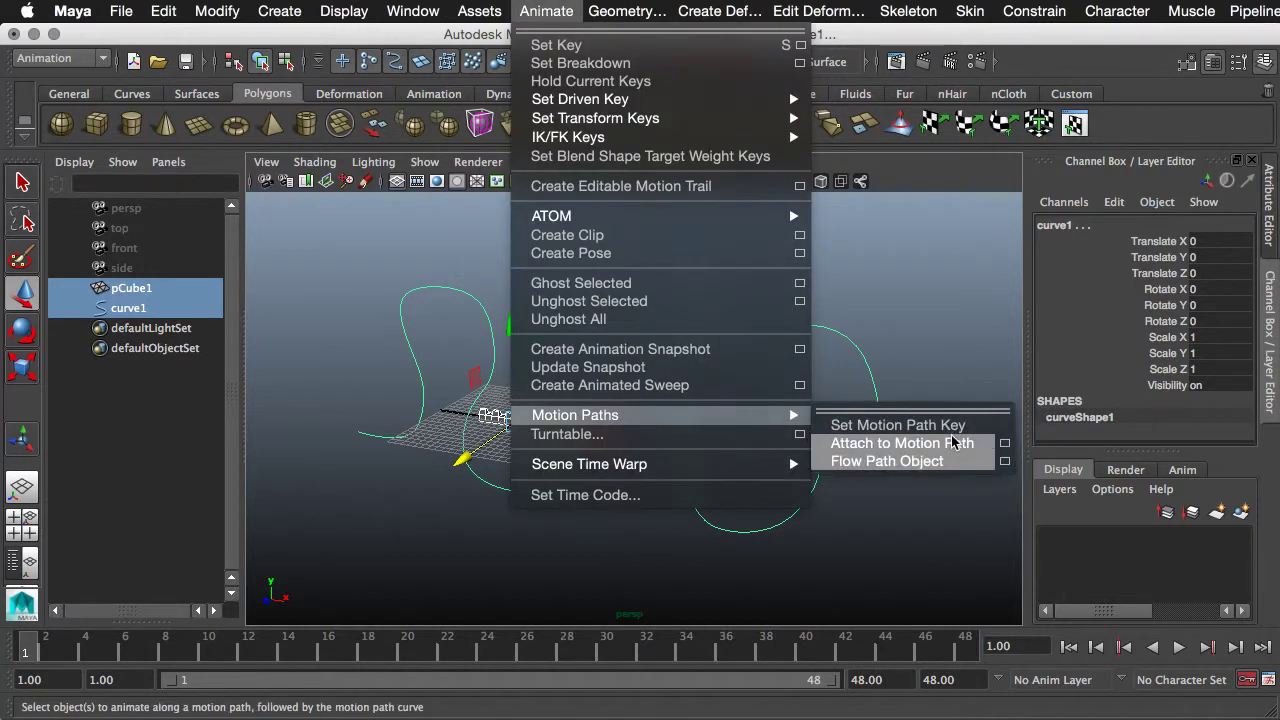
pyautogui.click(1004, 447)
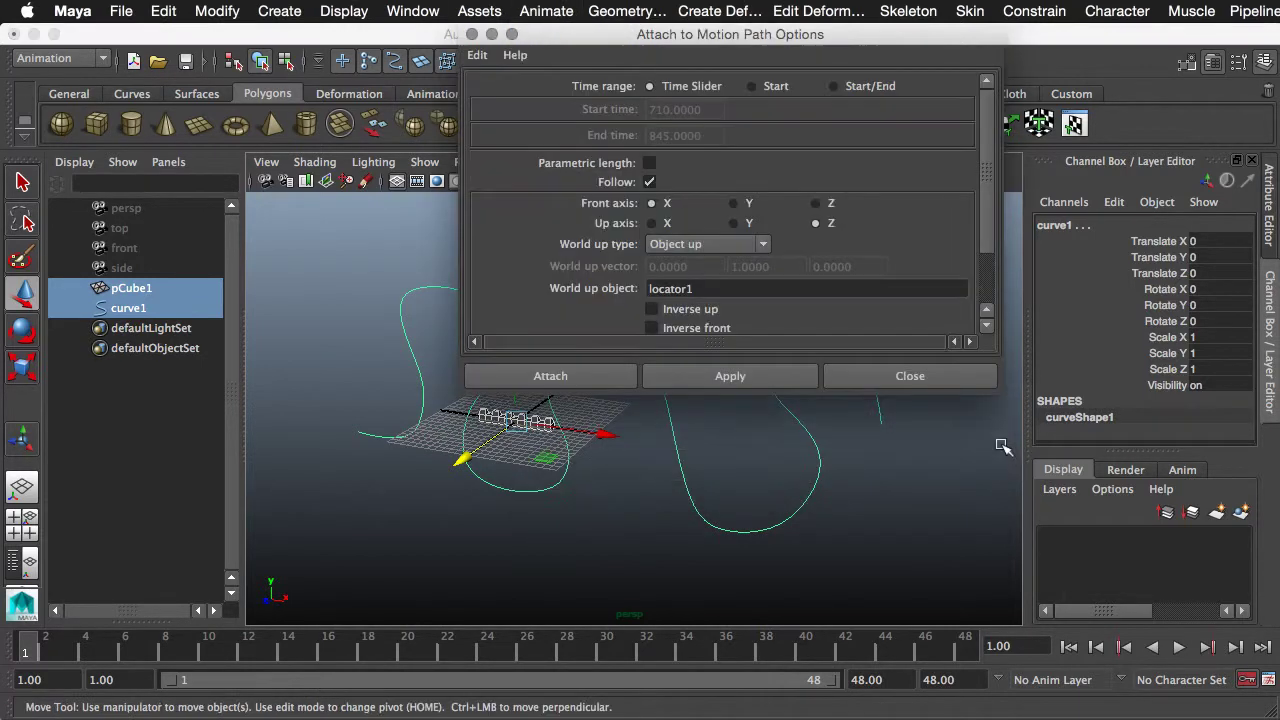
# Set the motion path's world up type to Scene up and its up axis to Y
pyautogui.click(716, 244)
pyautogui.click(716, 262)
pyautogui.moveTo(690, 36); pyautogui.dragTo(953, 36)
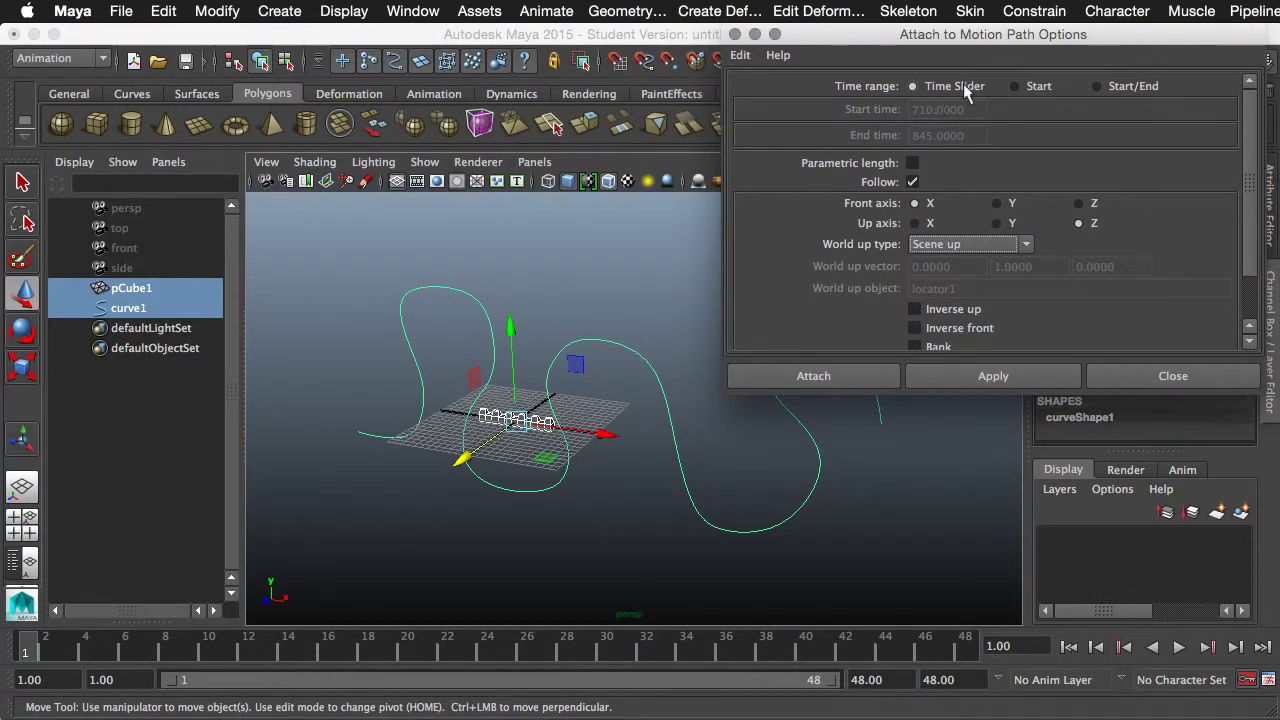
pyautogui.click(996, 224)
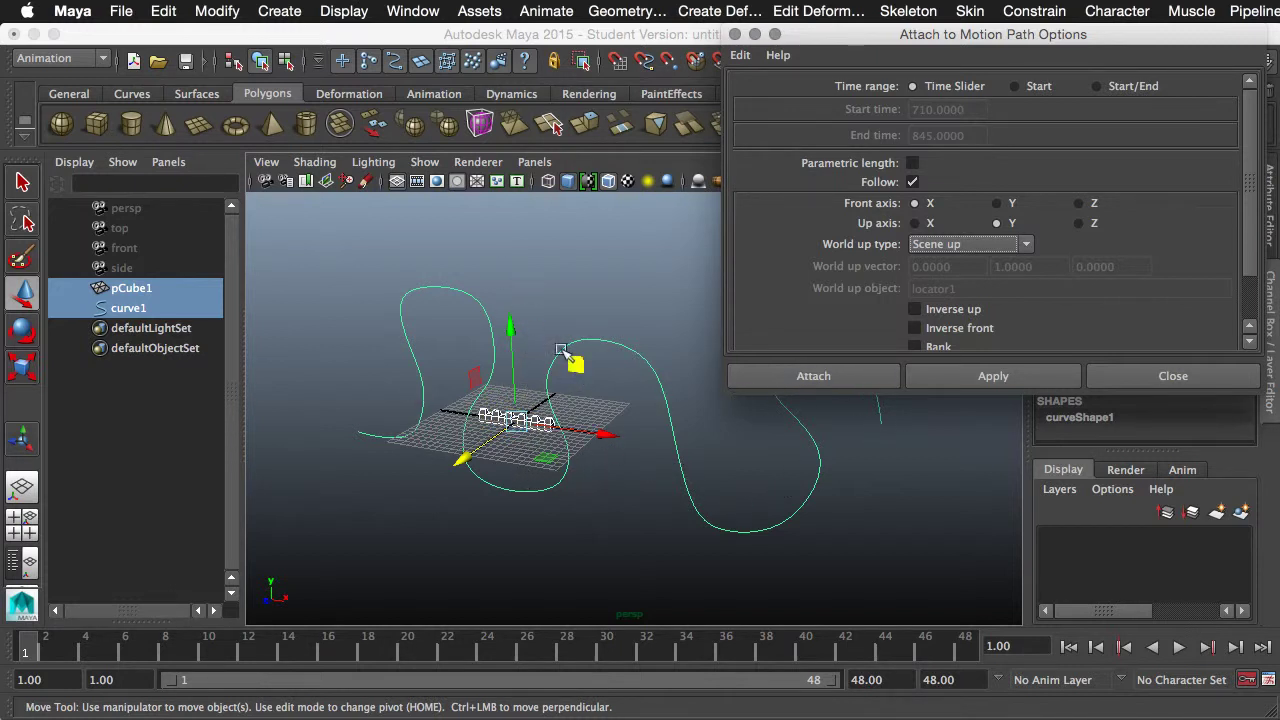
# Attach the mesh to the curve as a motion path, and scrub the timeline around frames 18 to 20 to check its orientation
pyautogui.click(995, 376)
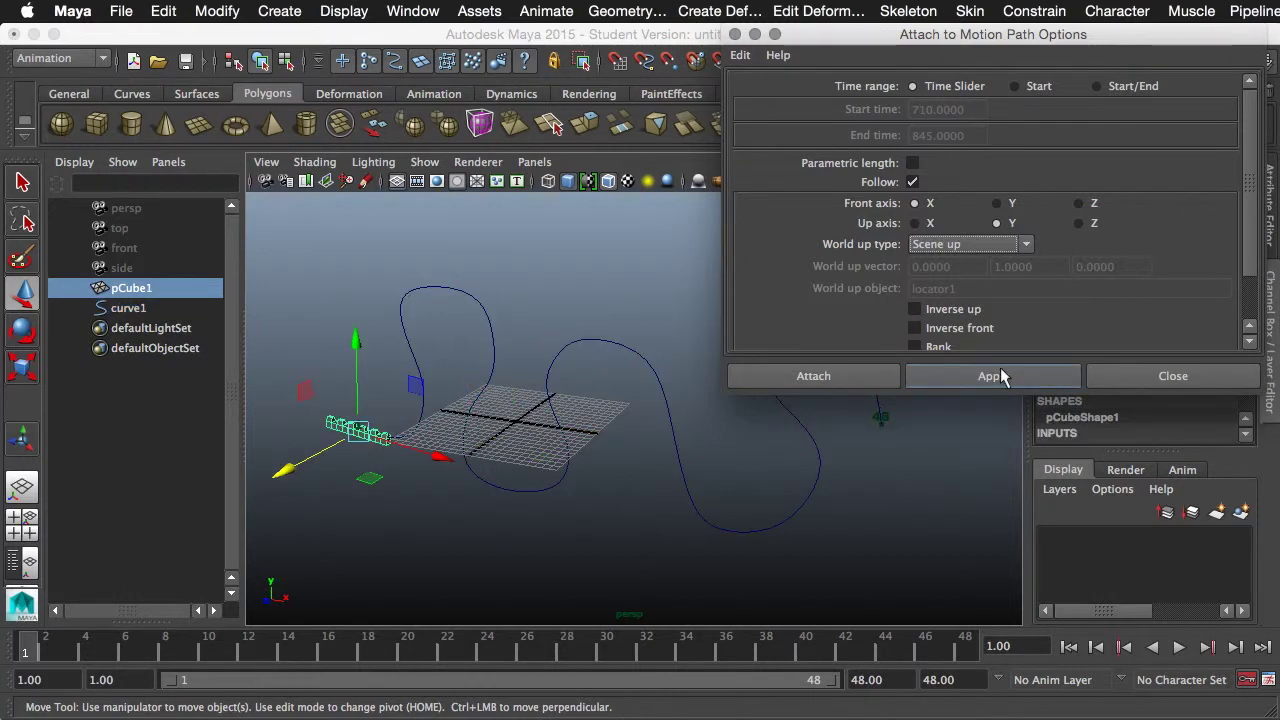
pyautogui.click(1173, 377)
pyautogui.moveTo(32, 651); pyautogui.dragTo(368, 705)
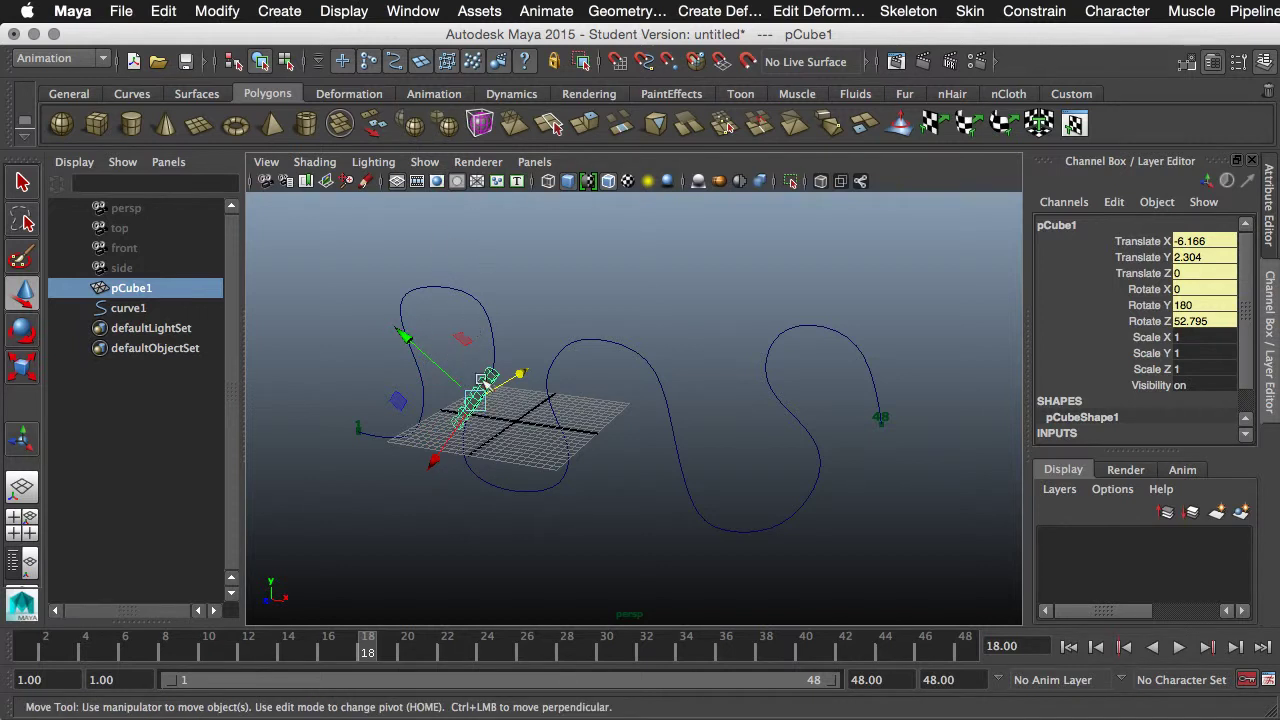
pyautogui.moveTo(367, 652); pyautogui.dragTo(407, 650)
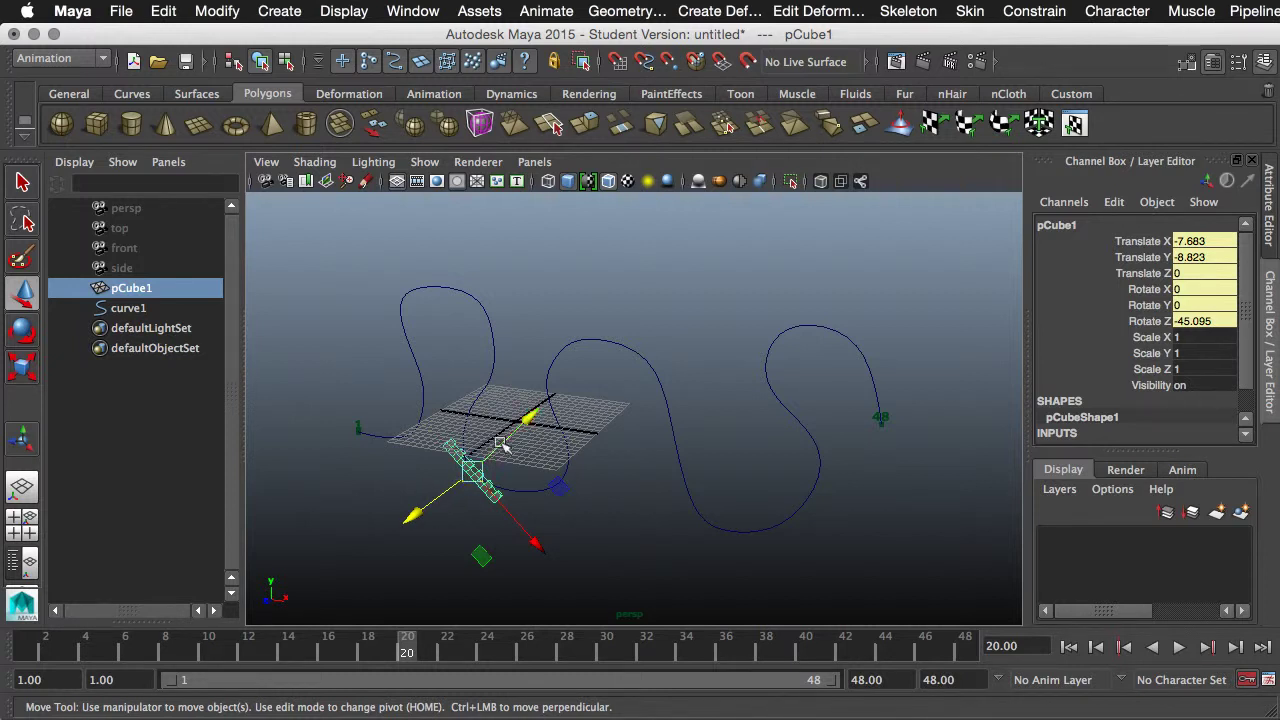
pyautogui.moveTo(405, 647); pyautogui.dragTo(4, 634)
# Undo the mesh's motion path attachment and clear the selection
pyautogui.press('super+z')
pyautogui.press('super+z')
pyautogui.press('super+z')
pyautogui.press('super+z')
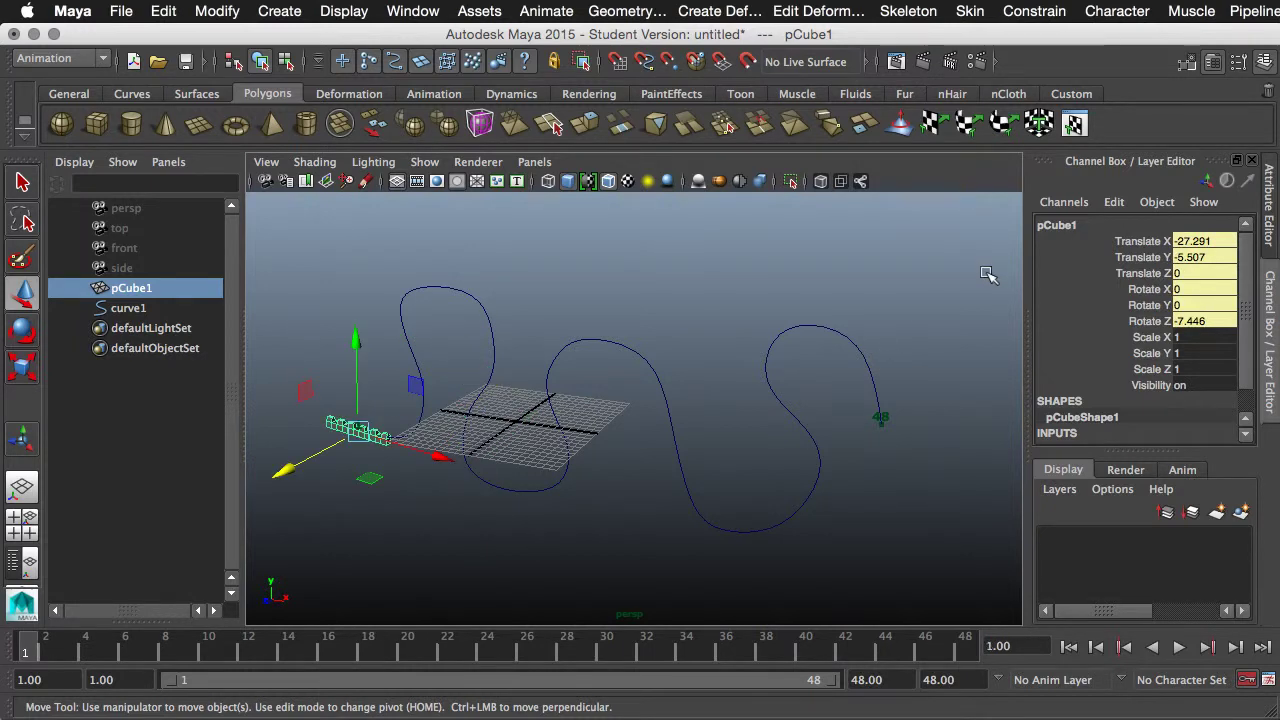
pyautogui.keyDown('alt'); pyautogui.moveTo(615, 432); pyautogui.dragTo(635, 389); pyautogui.keyUp('alt')
pyautogui.click(650, 524)
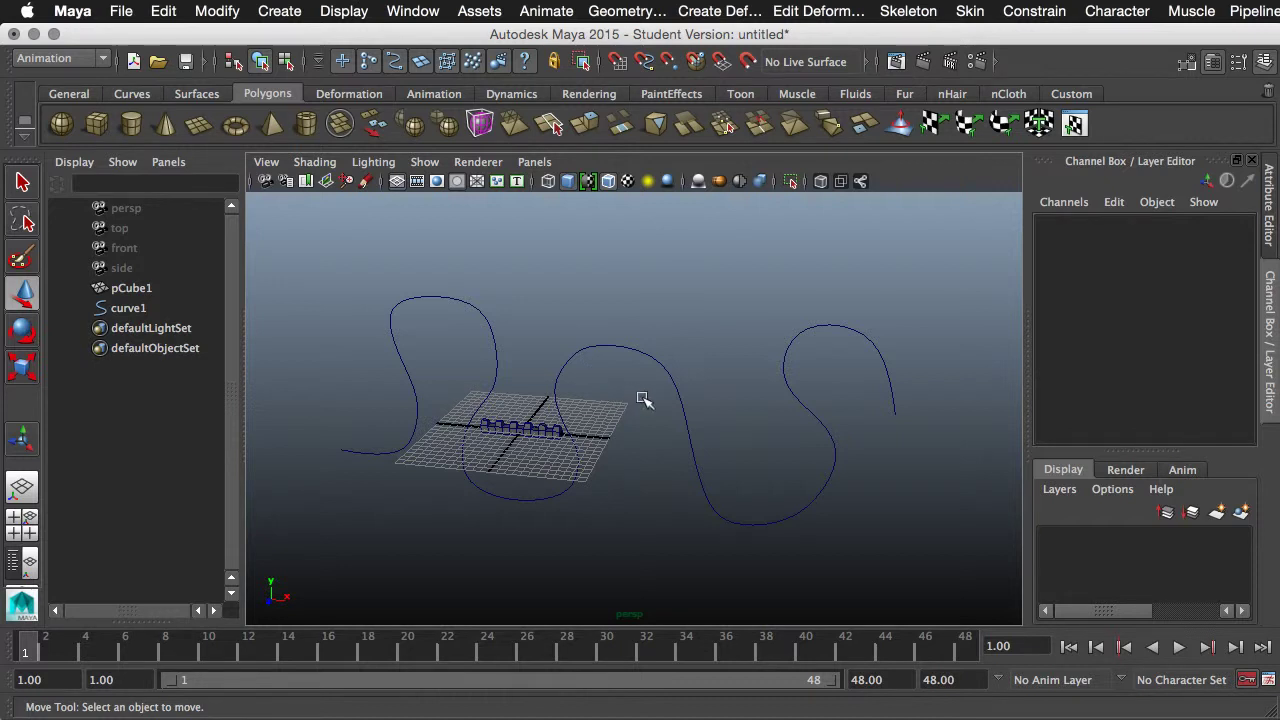
# Create a locator and move it along the Z axis to about 24.5, away from the mesh and curve
pyautogui.click(283, 11)
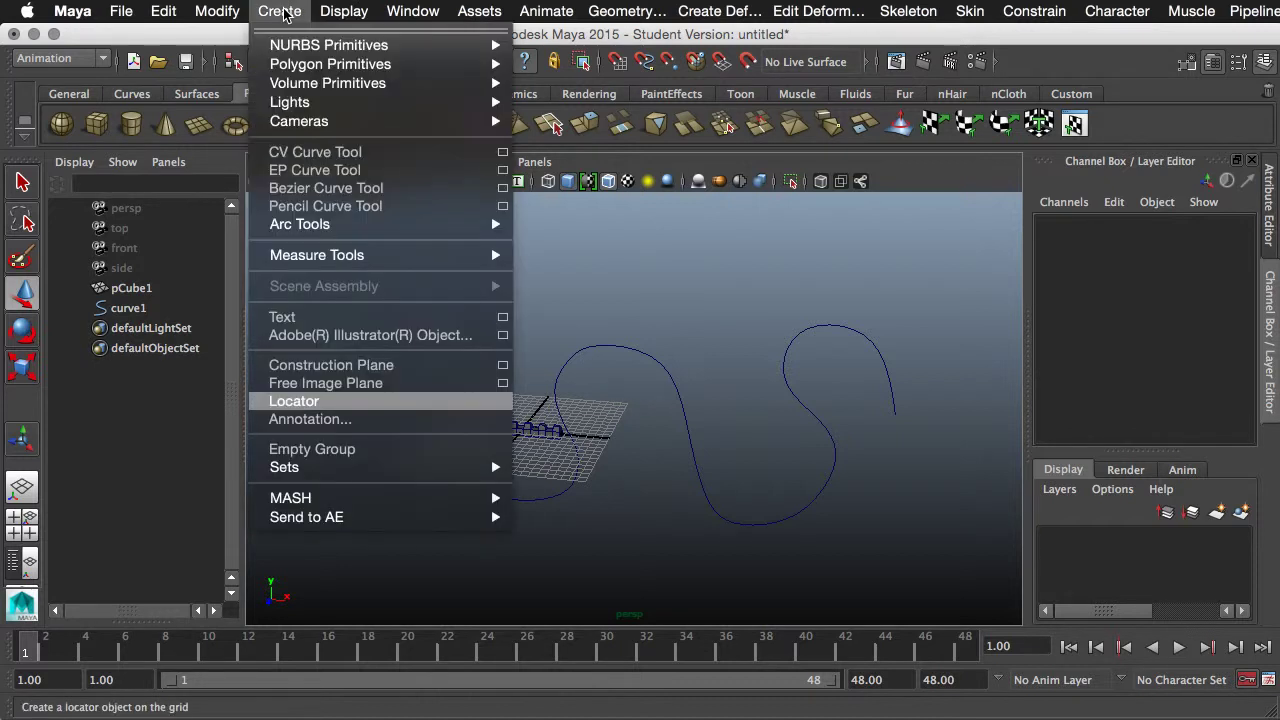
pyautogui.click(375, 401)
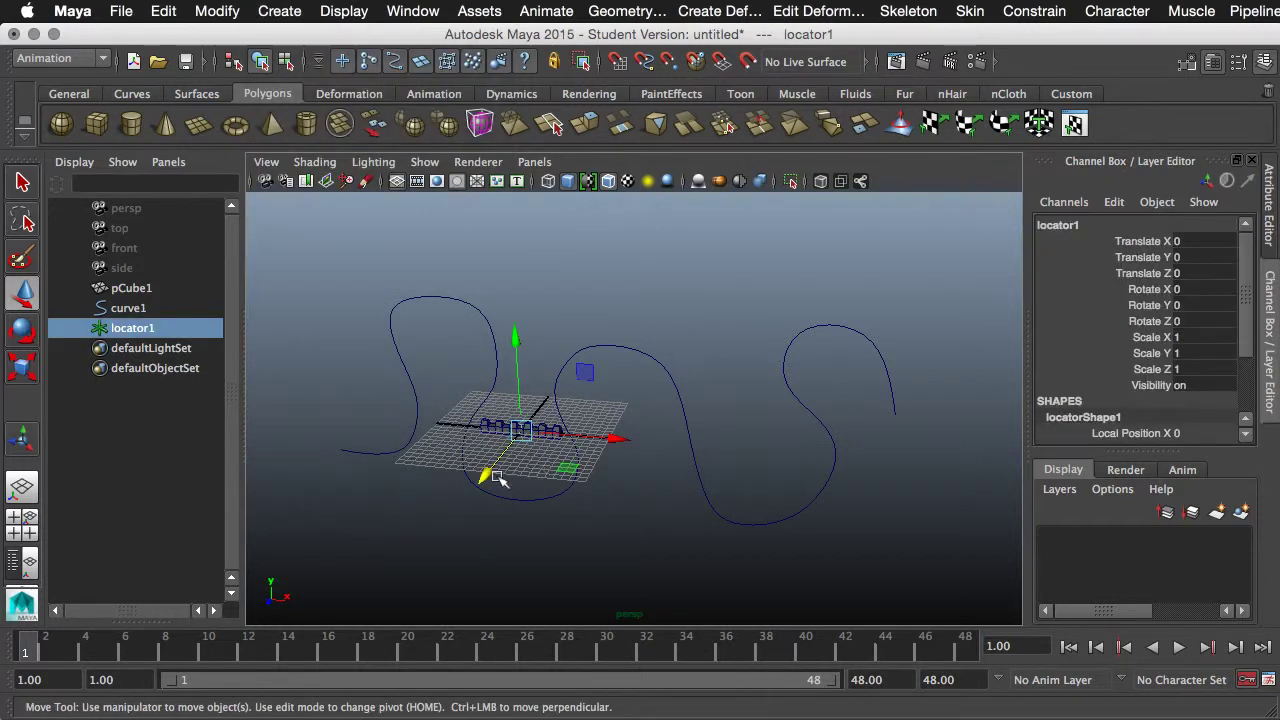
pyautogui.moveTo(486, 478); pyautogui.dragTo(392, 596)
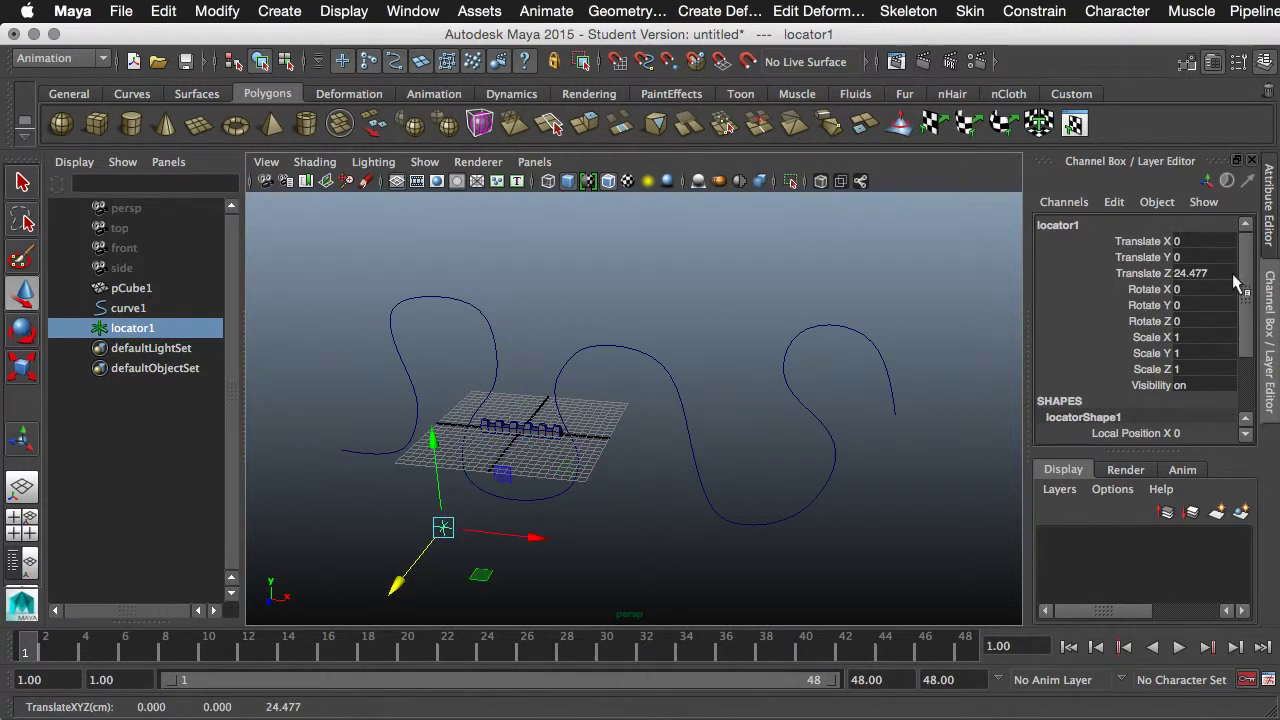
pyautogui.click(679, 541)
# Select both the mesh and the curve, and reopen the Attach to Motion Path options clear of the curve
pyautogui.moveTo(462, 380); pyautogui.dragTo(533, 469)
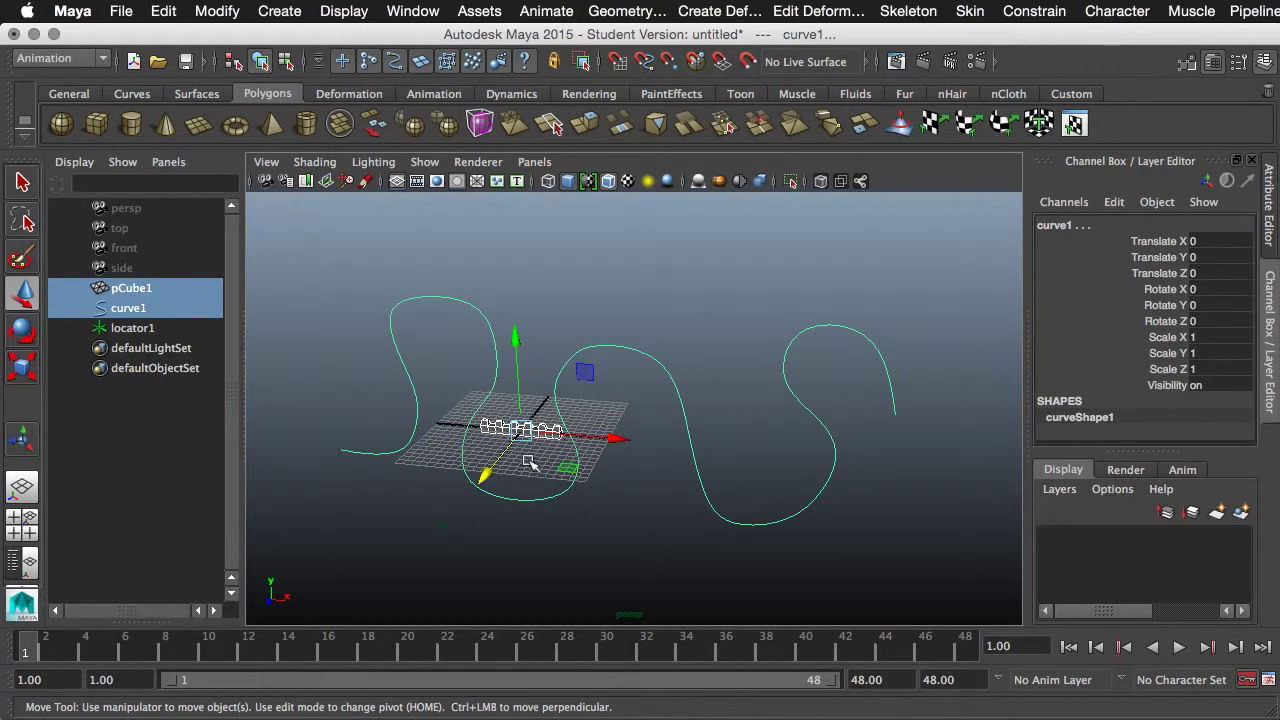
pyautogui.click(546, 14)
pyautogui.moveTo(780, 415)
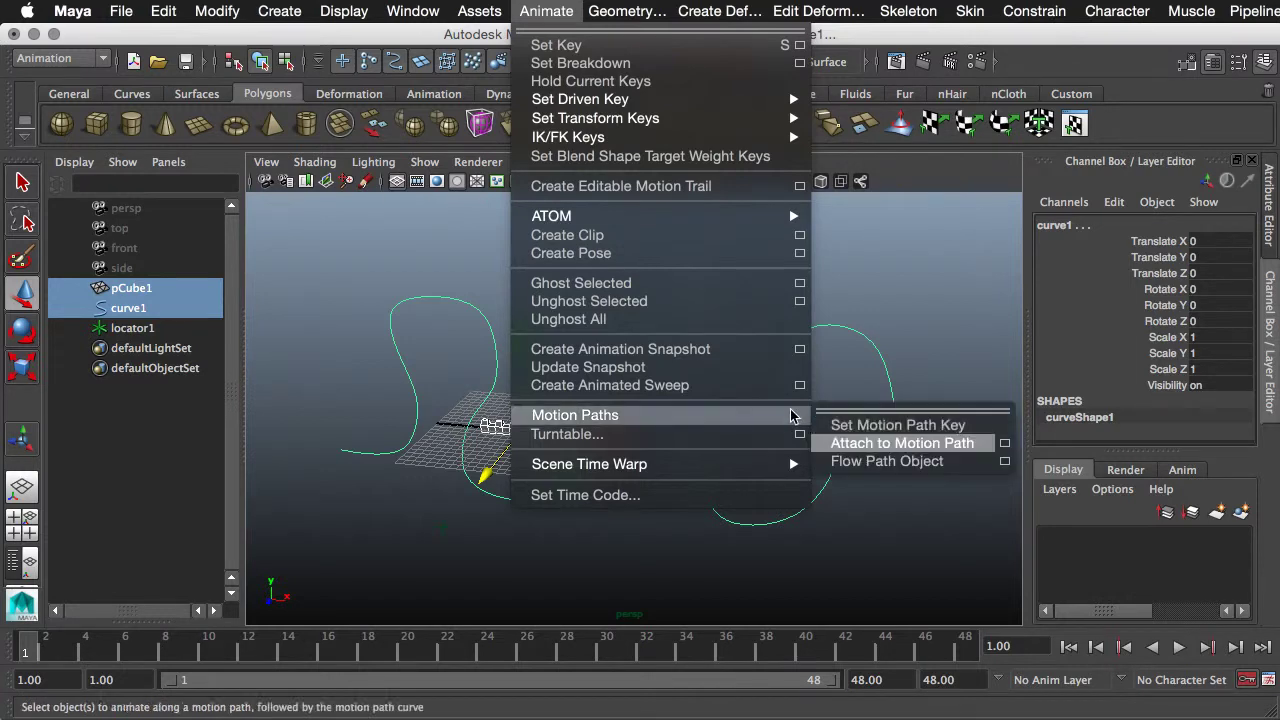
pyautogui.click(1003, 444)
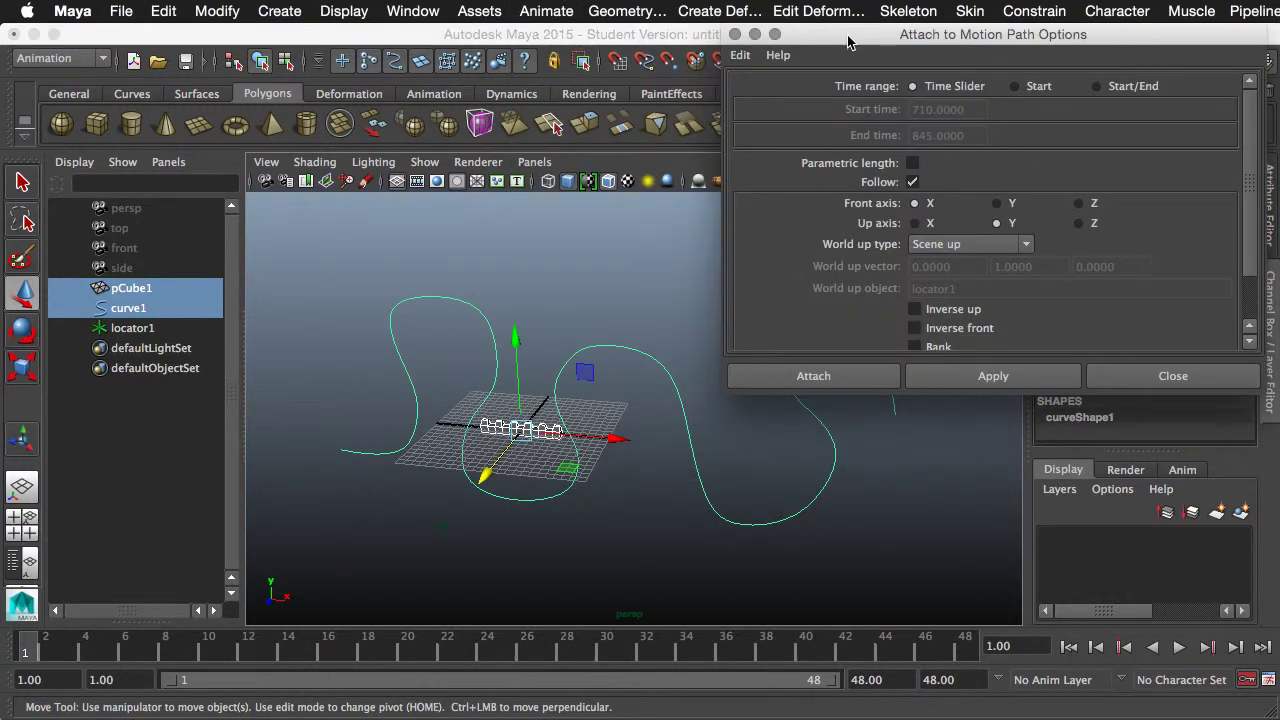
pyautogui.moveTo(848, 42); pyautogui.dragTo(654, 42)
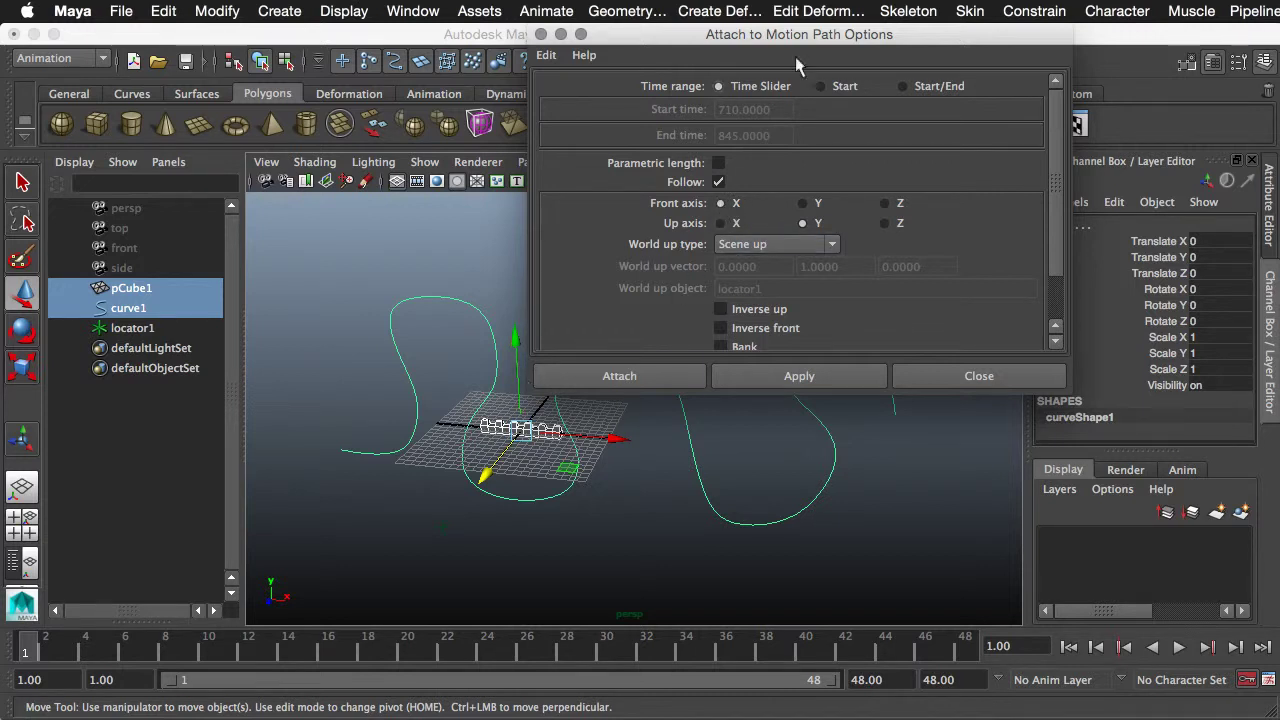
pyautogui.moveTo(745, 35); pyautogui.dragTo(981, 38)
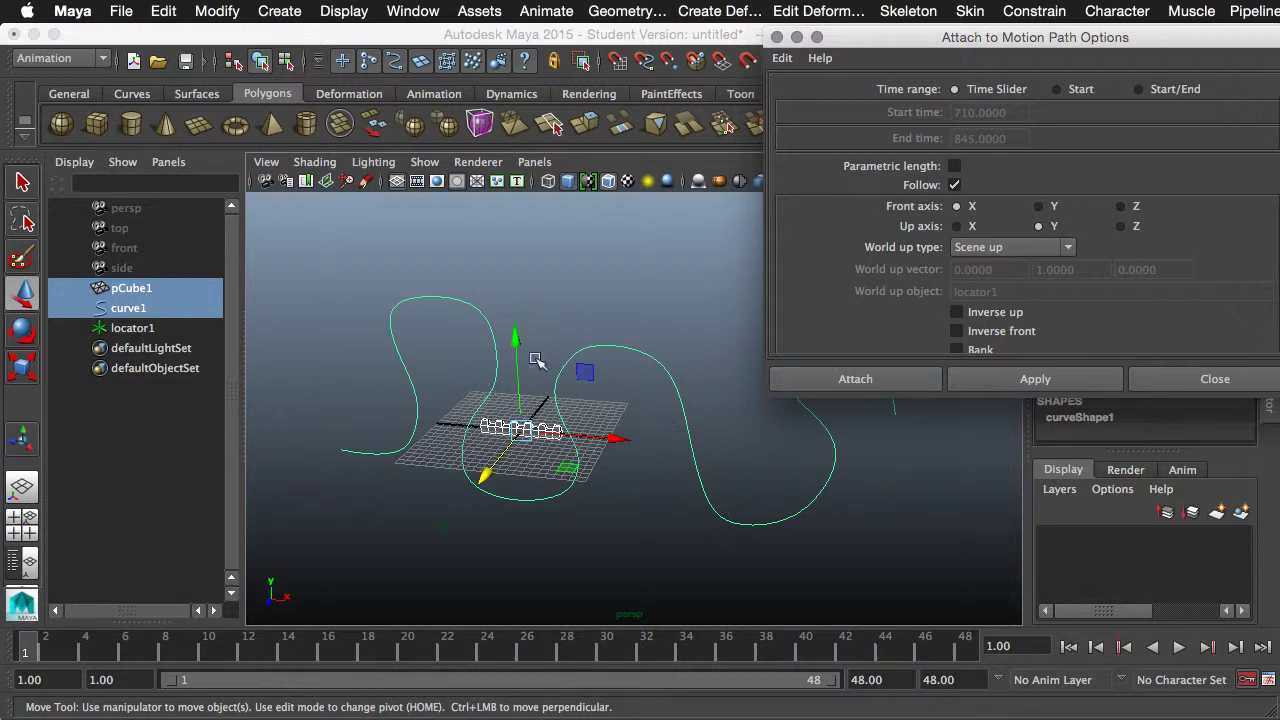
# Set the world up type to Object up with locator1 as the world up object
pyautogui.click(1043, 247)
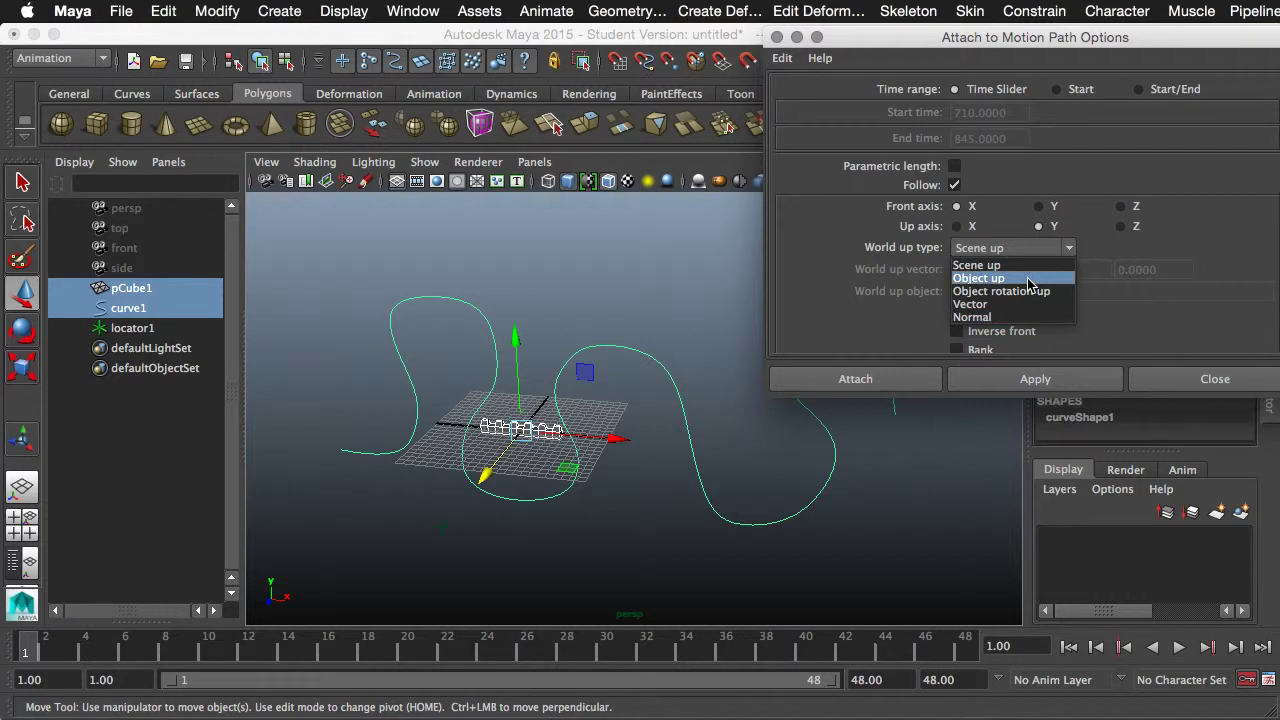
pyautogui.click(1020, 278)
pyautogui.doubleClick(1008, 291)
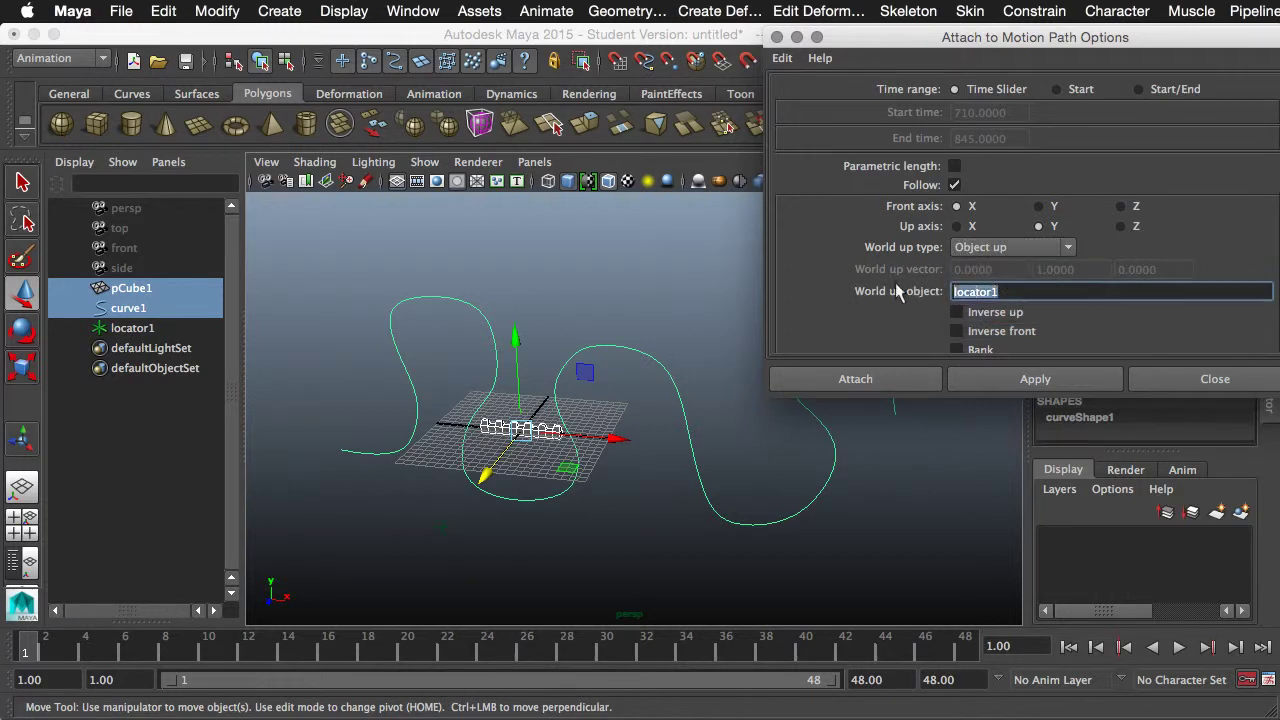
pyautogui.write('locator1')
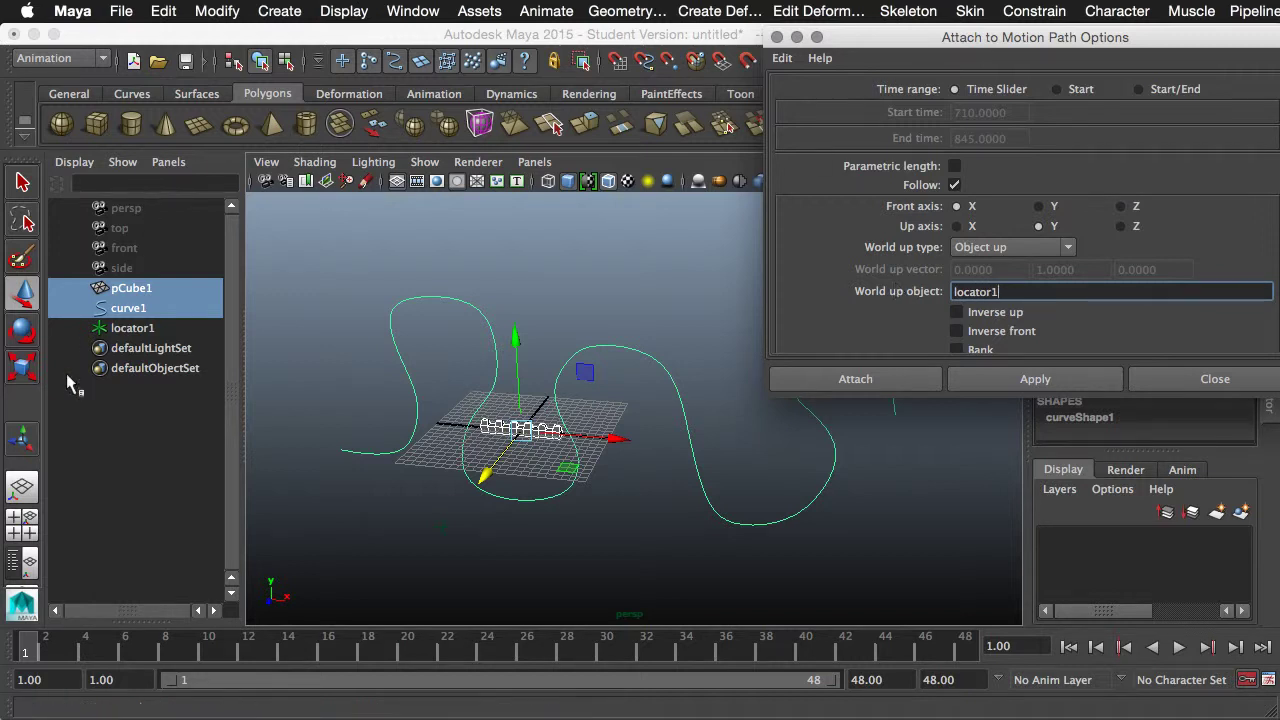
# Rename the locator as pointAt
pyautogui.doubleClick(136, 330)
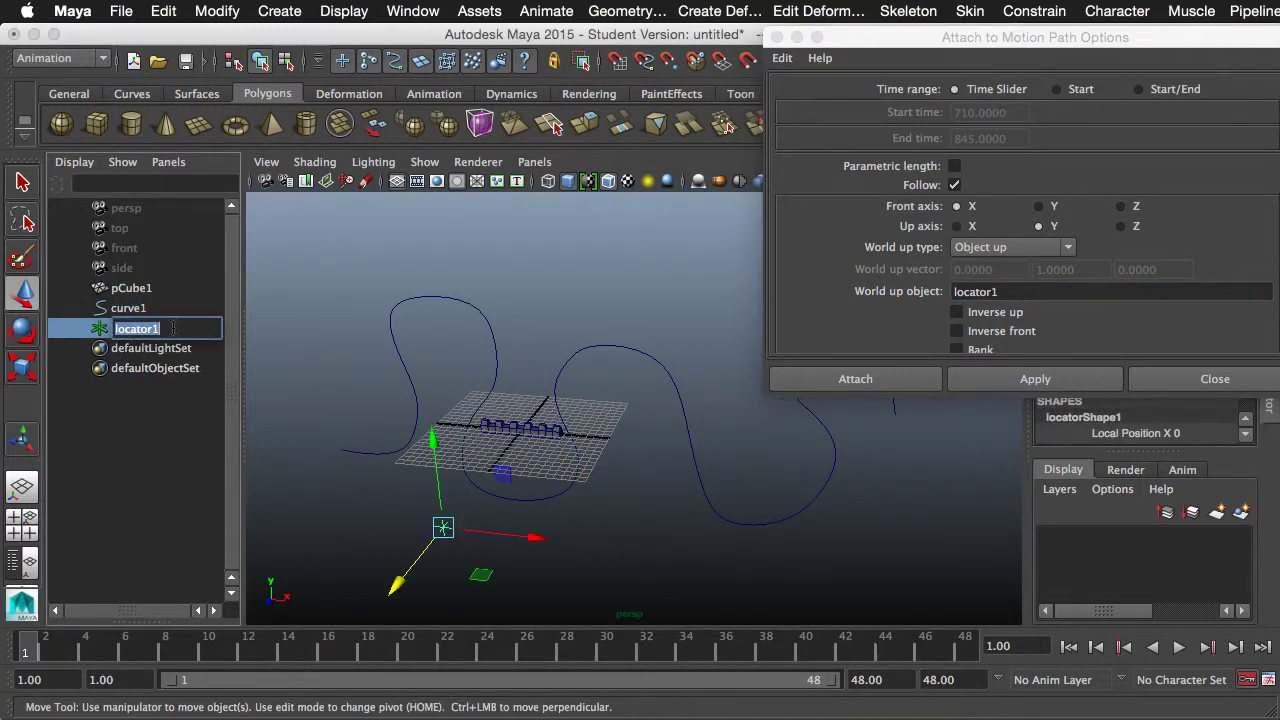
pyautogui.write('pointAt')
pyautogui.press('Return')
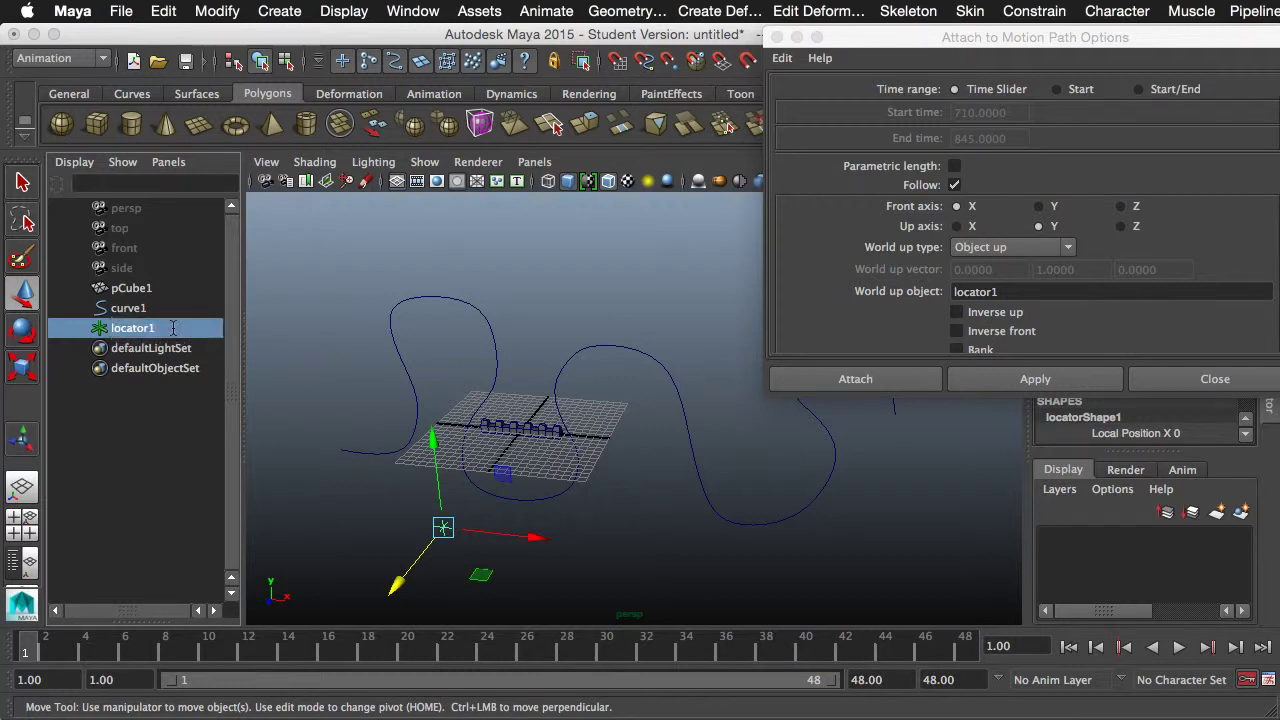
# Set the motion path's world up object to pointAt
pyautogui.doubleClick(1035, 289)
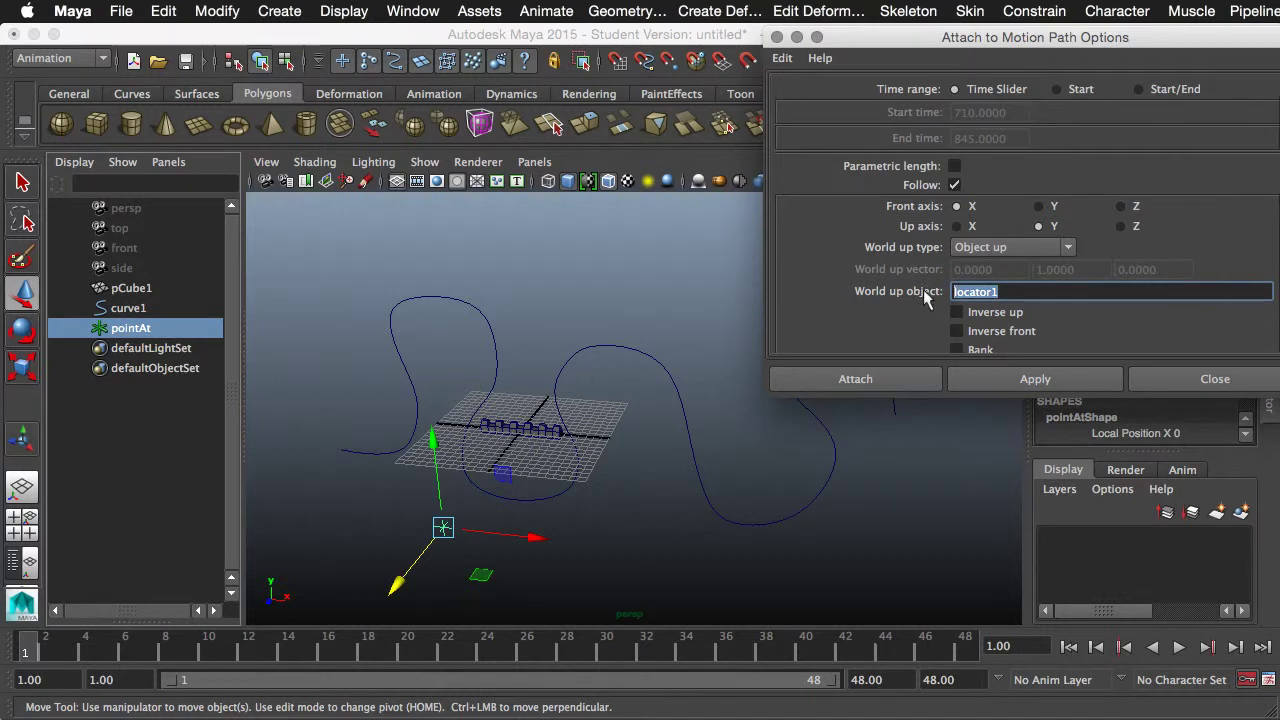
pyautogui.write('pointAt')
pyautogui.press('Return')
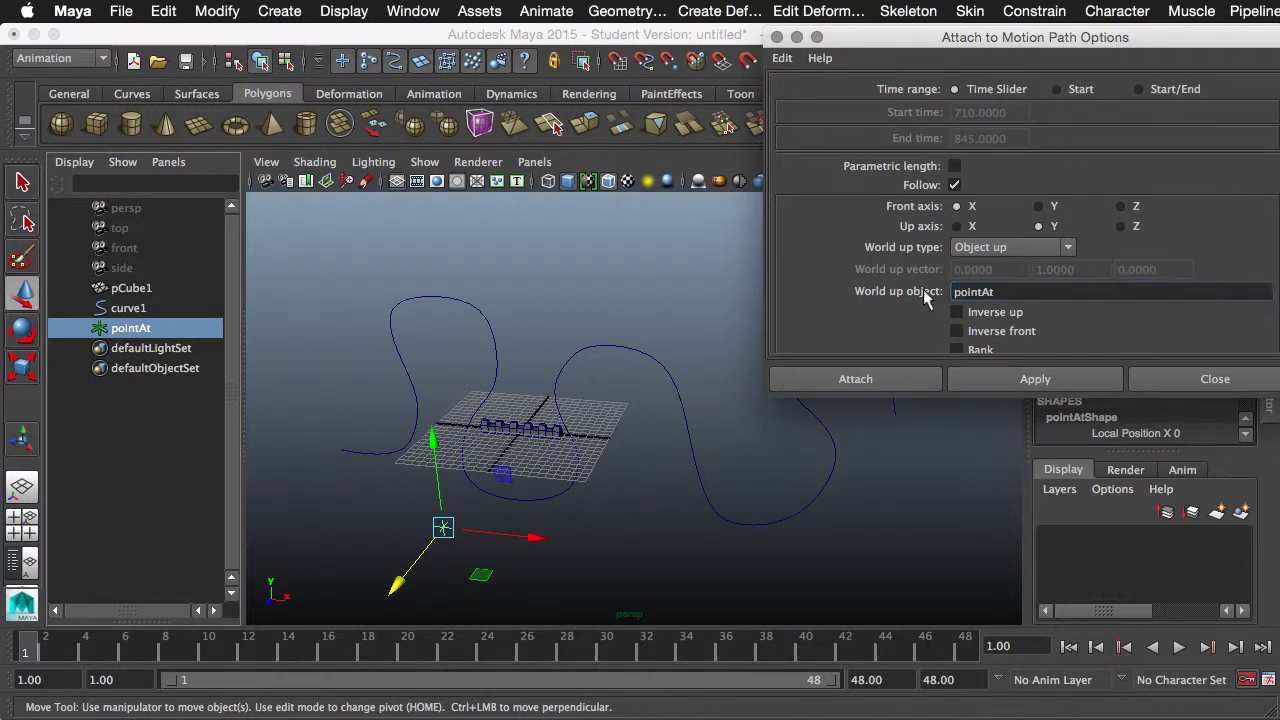
# Select the toothed mesh and add the winding curve to the selection for the motion path attachment
pyautogui.scroll(-3, 1100, 330)
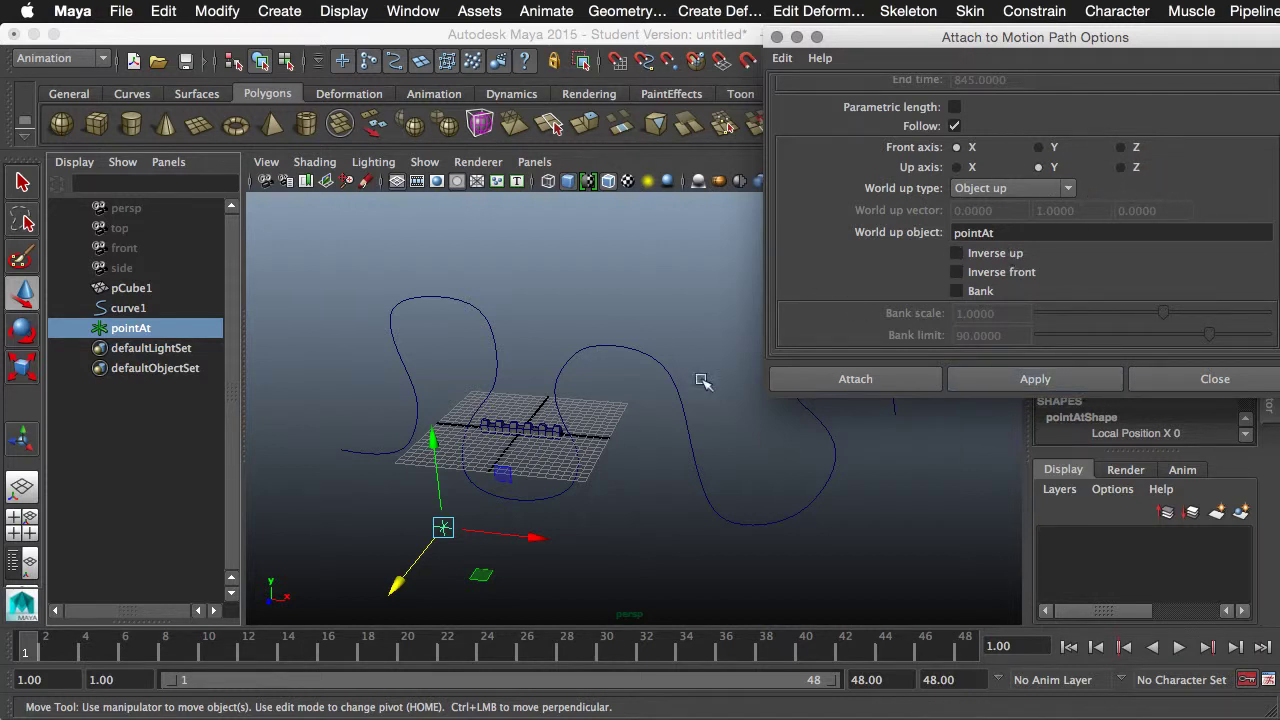
pyautogui.click(522, 432)
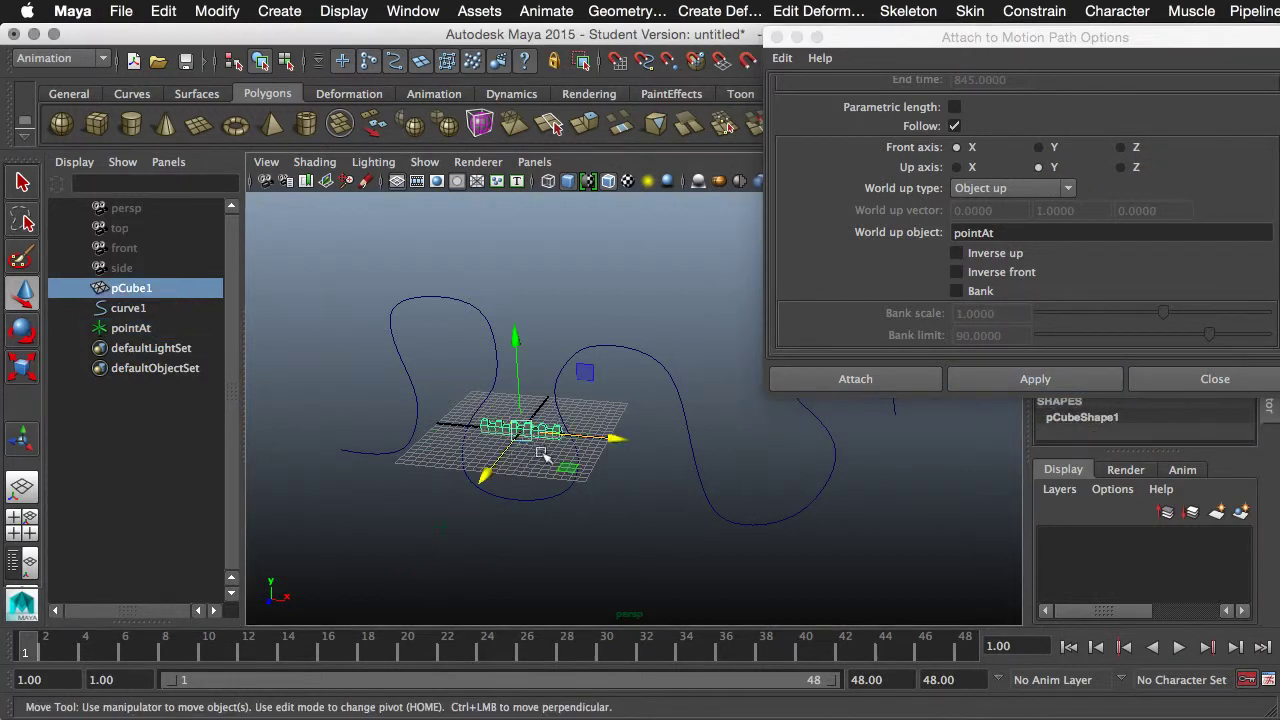
pyautogui.click(540, 455)
pyautogui.click(528, 432)
pyautogui.click(471, 349)
pyautogui.moveTo(467, 347); pyautogui.dragTo(649, 463)
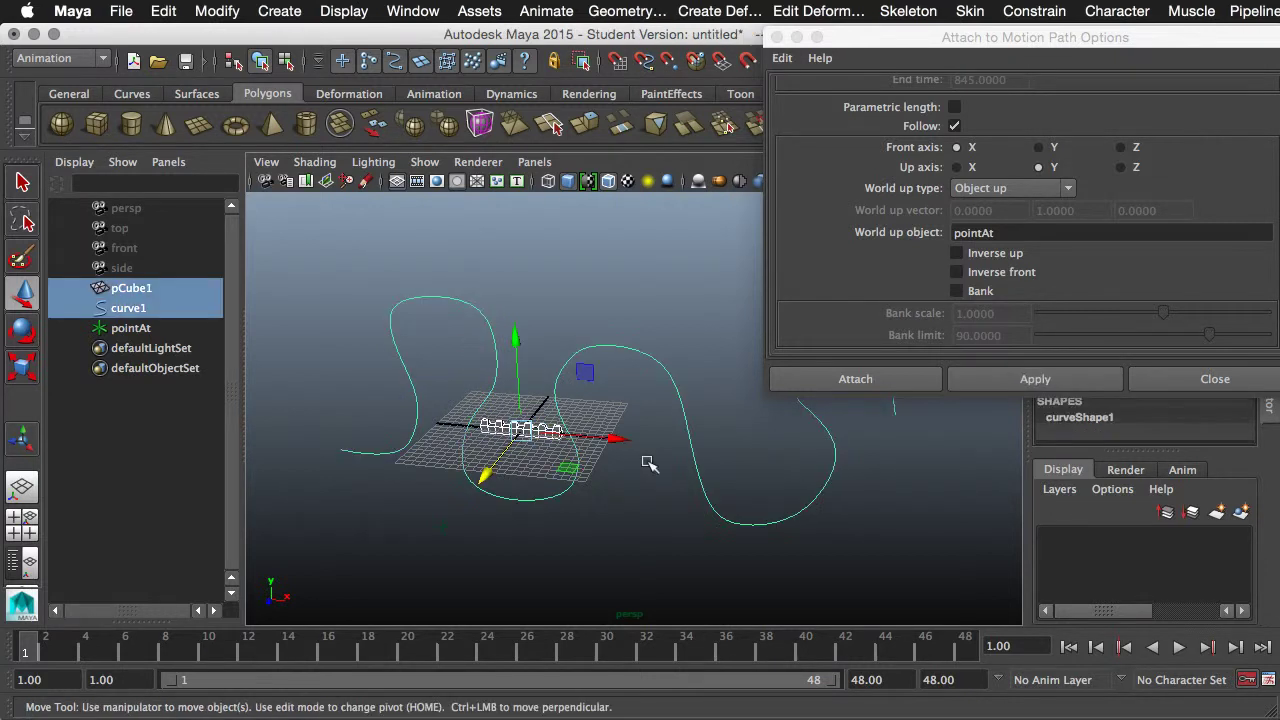
pyautogui.click(1022, 37)
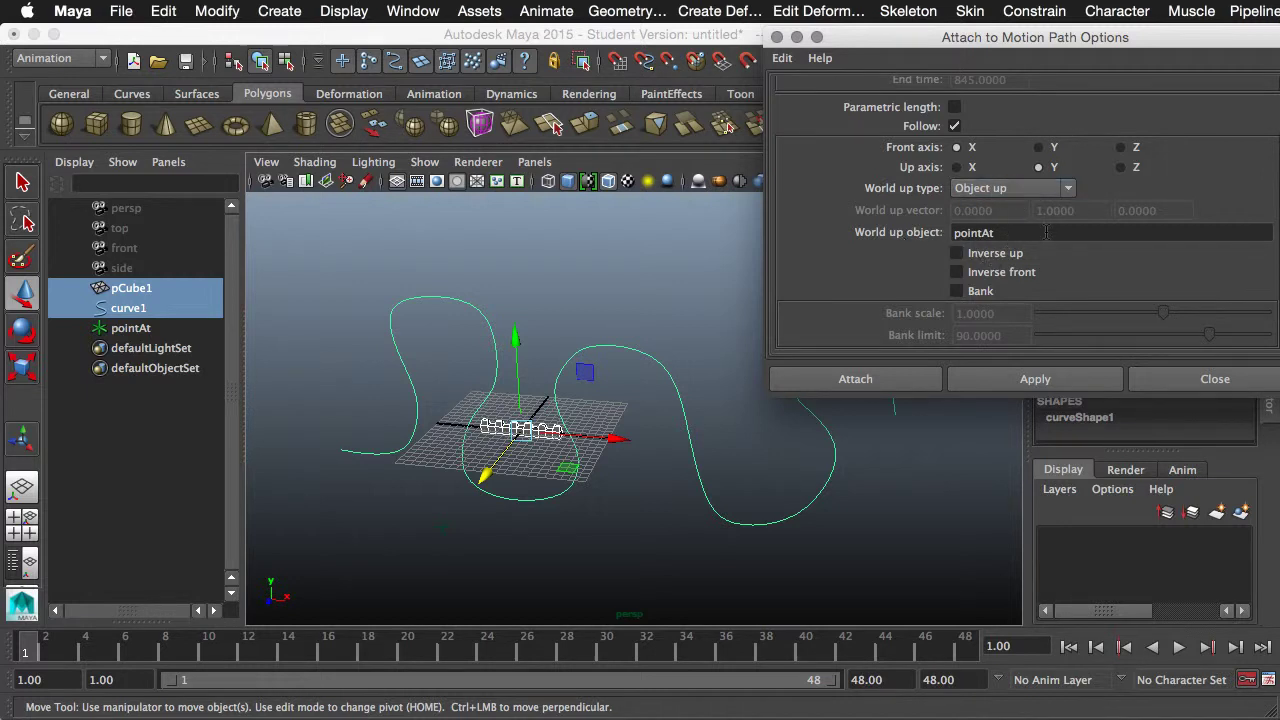
# Try attaching the mesh to the curve with Y as up axis and pointAt as world up object, then undo the attachment
pyautogui.click(1038, 379)
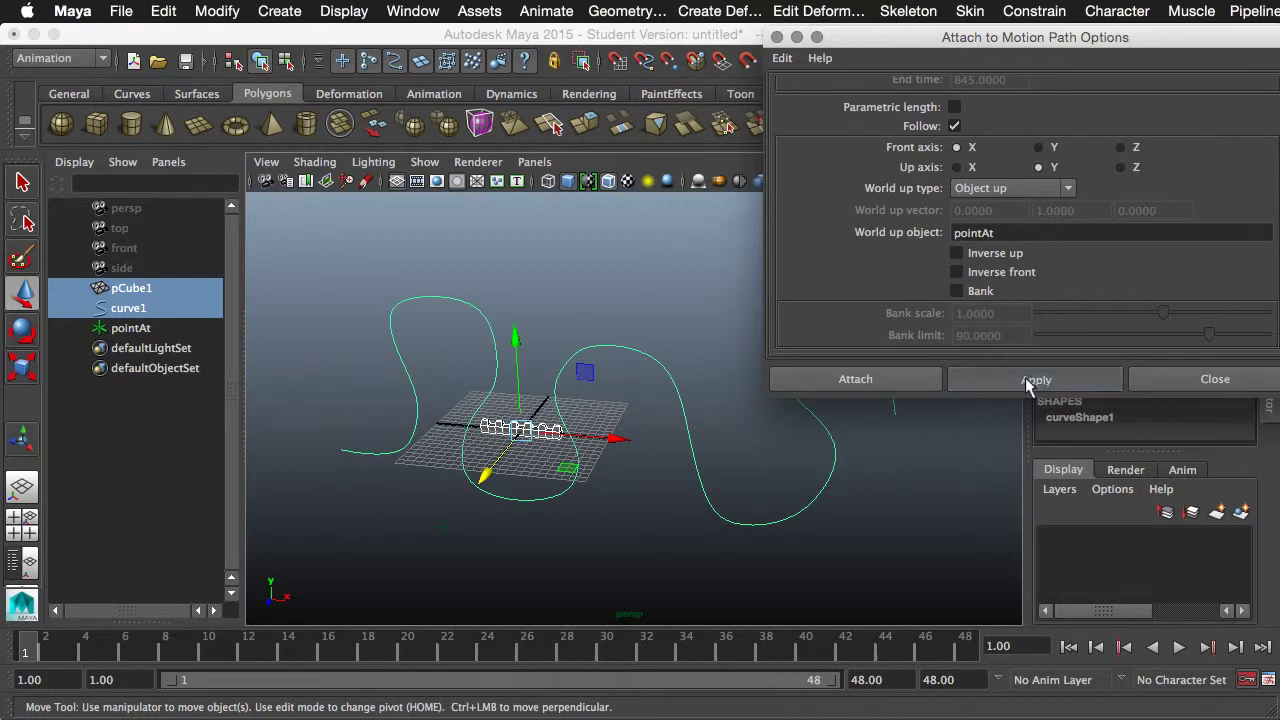
pyautogui.click(1167, 379)
pyautogui.moveTo(42, 650)
pyautogui.mouseDown()
pyautogui.moveTo(311, 649)
pyautogui.moveTo(433, 675)
pyautogui.moveTo(442, 662)
pyautogui.moveTo(30, 655)
pyautogui.mouseUp()
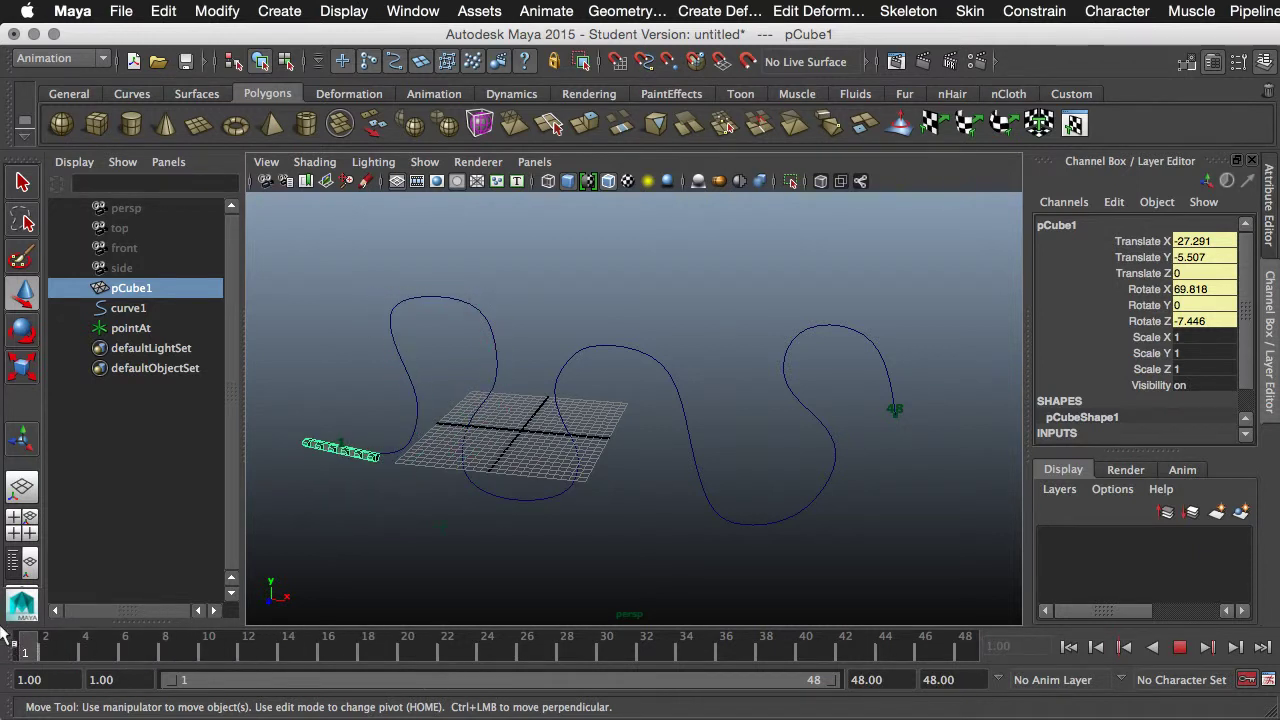
pyautogui.keyDown('shift'); pyautogui.click(622, 495); pyautogui.keyUp('shift')
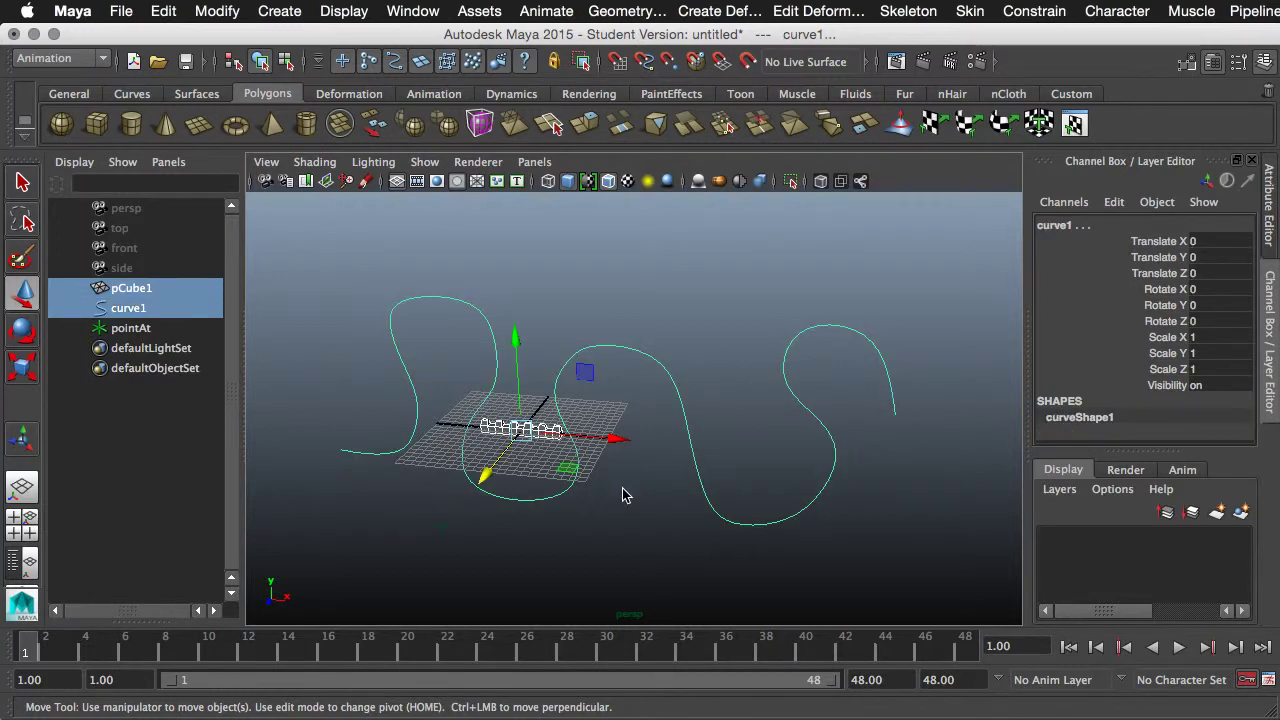
pyautogui.click(540, 11)
pyautogui.moveTo(788, 416)
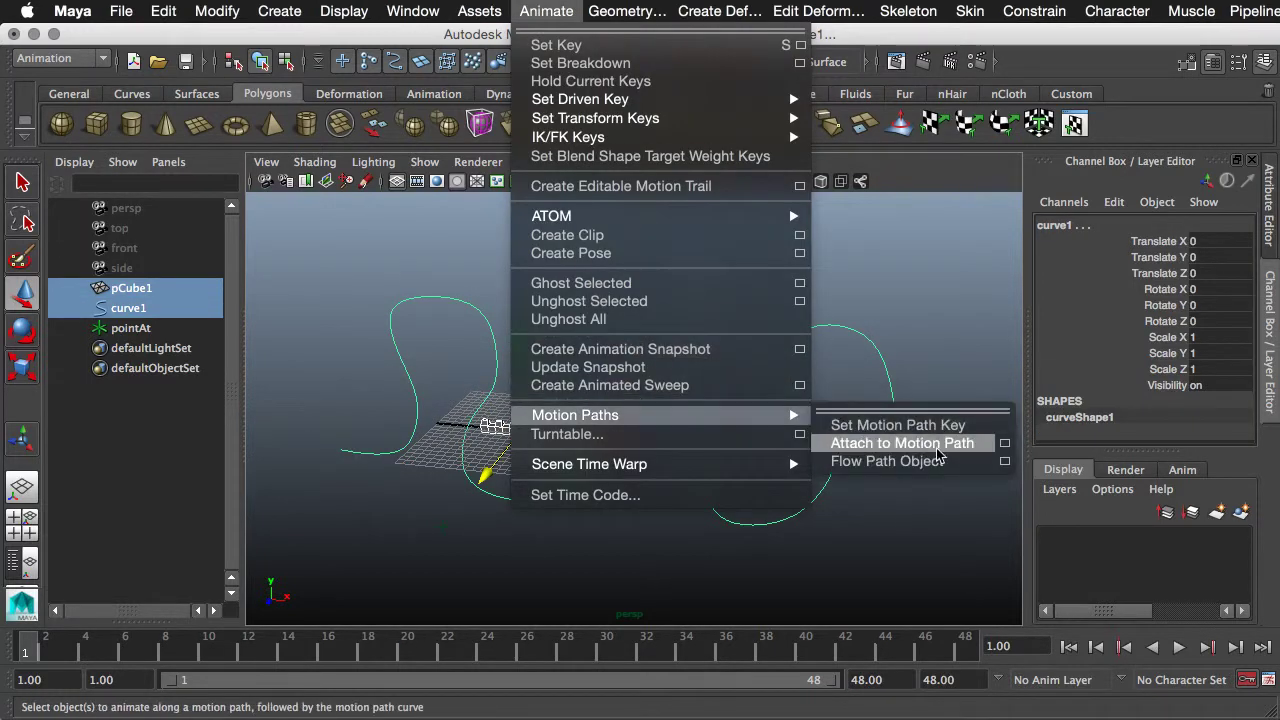
pyautogui.click(1003, 462)
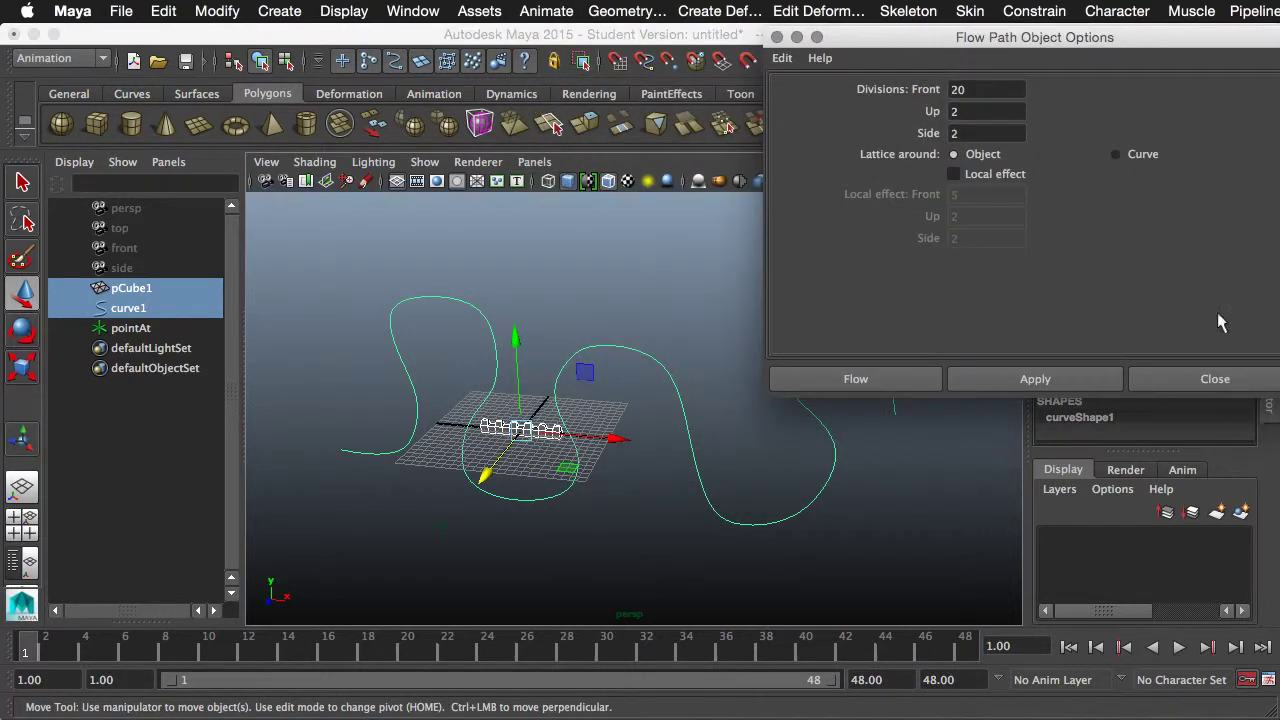
pyautogui.click(1215, 379)
# Attach the selected mesh to the curve as a motion path with the up axis set to Z and pointAt as world up object
pyautogui.click(479, 11)
pyautogui.moveTo(546, 11)
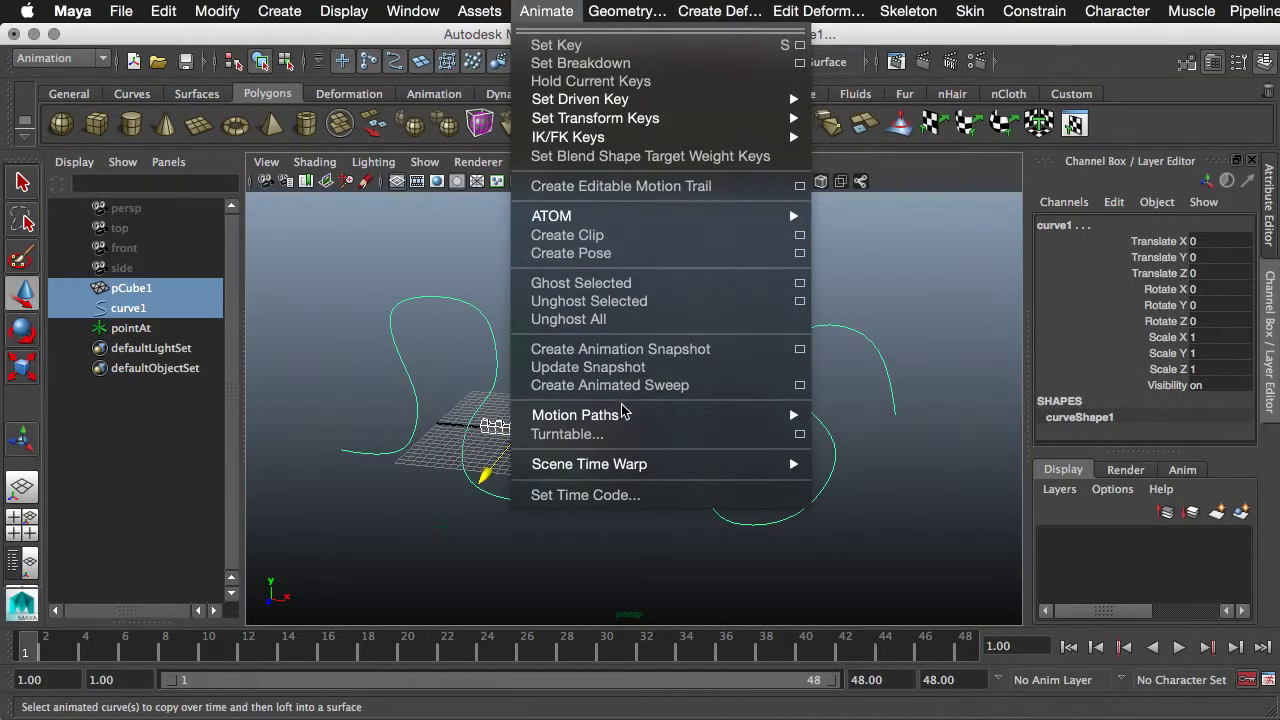
pyautogui.moveTo(750, 416)
pyautogui.click(1005, 444)
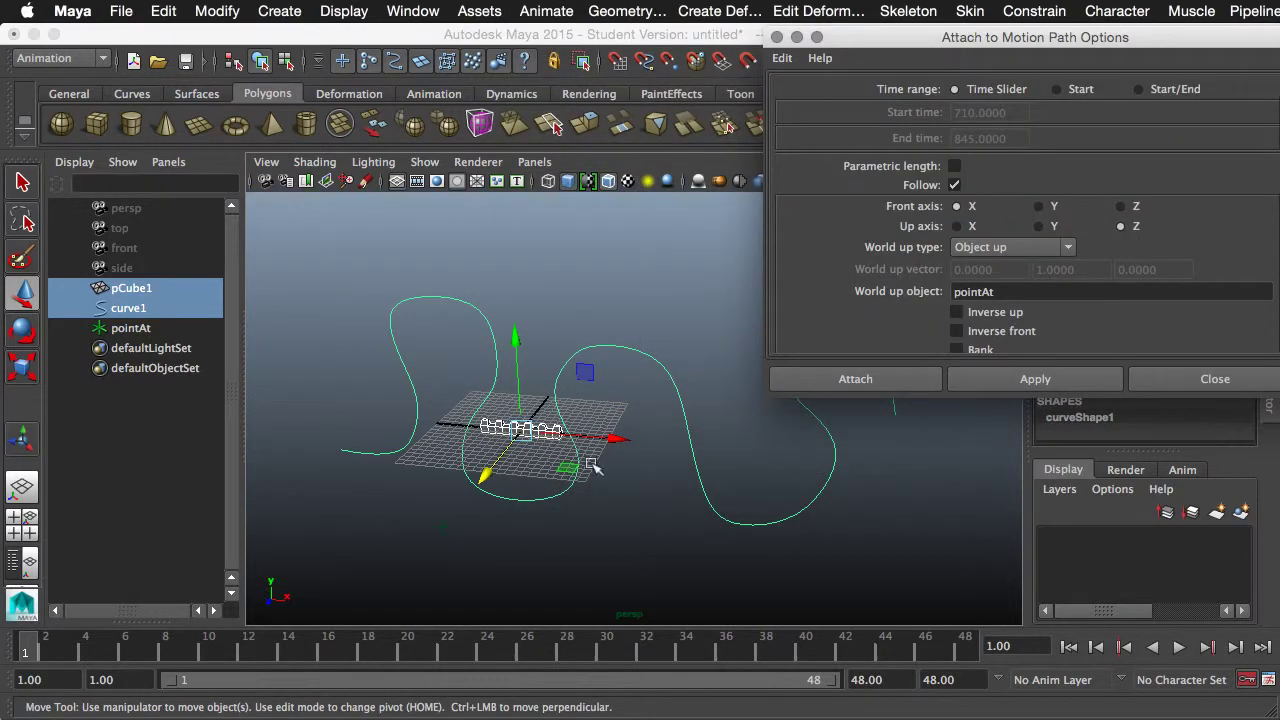
pyautogui.click(1121, 225)
pyautogui.click(1033, 380)
pyautogui.click(1212, 379)
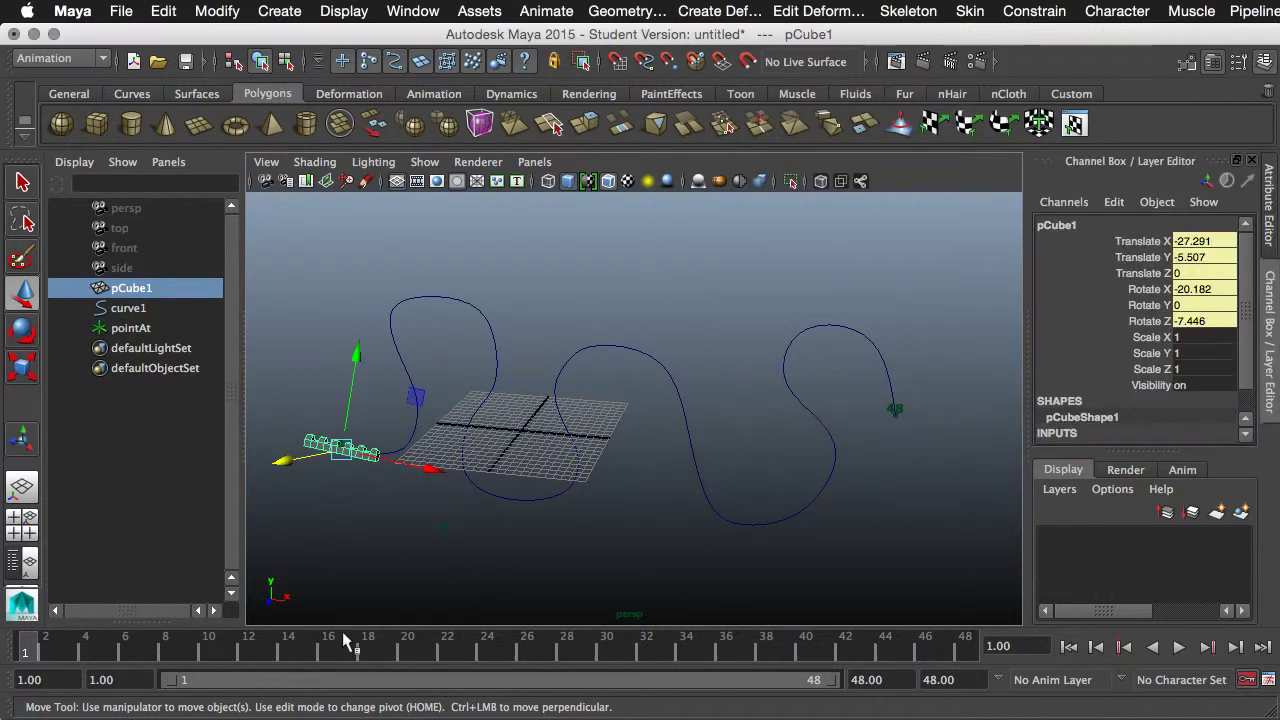
# Scrub the timeline to frame 15 and on to frame 43 to check the mesh's orientation along the curve
pyautogui.moveTo(30, 650)
pyautogui.mouseDown()
pyautogui.moveTo(327, 652)
pyautogui.moveTo(305, 649)
pyautogui.mouseUp()
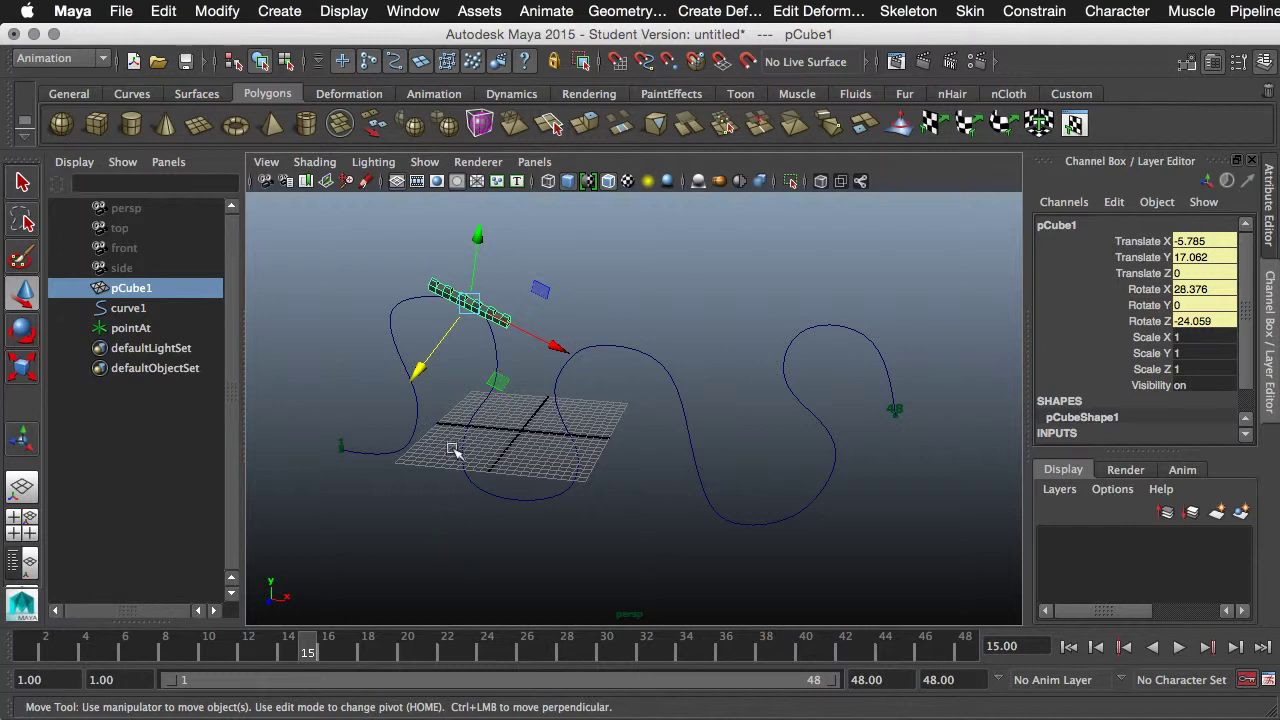
pyautogui.keyDown('alt'); pyautogui.moveTo(450, 446); pyautogui.dragTo(529, 455); pyautogui.keyUp('alt')
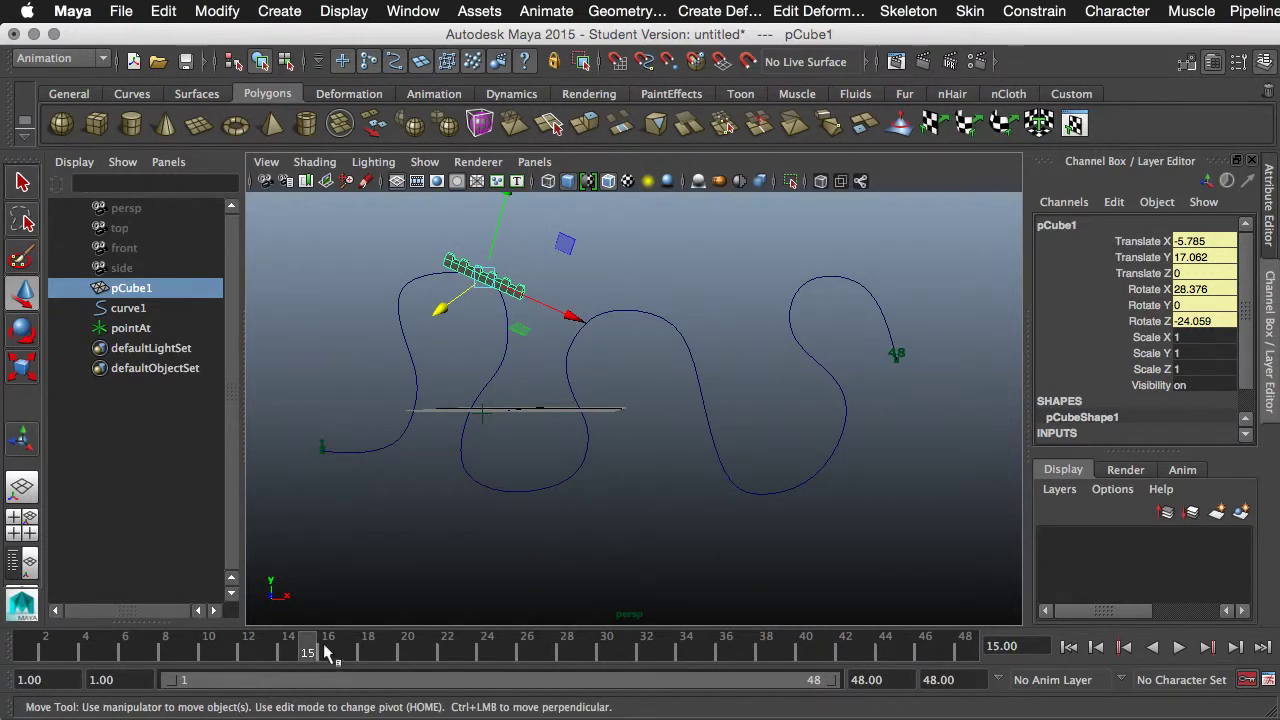
pyautogui.moveTo(325, 652)
pyautogui.mouseDown()
pyautogui.moveTo(736, 658)
pyautogui.moveTo(865, 690)
pyautogui.mouseUp()
pyautogui.press('w')
# Set the pointAt locator's Local Scale X, Y and Z to 5
pyautogui.scroll(-5, 588, 465)
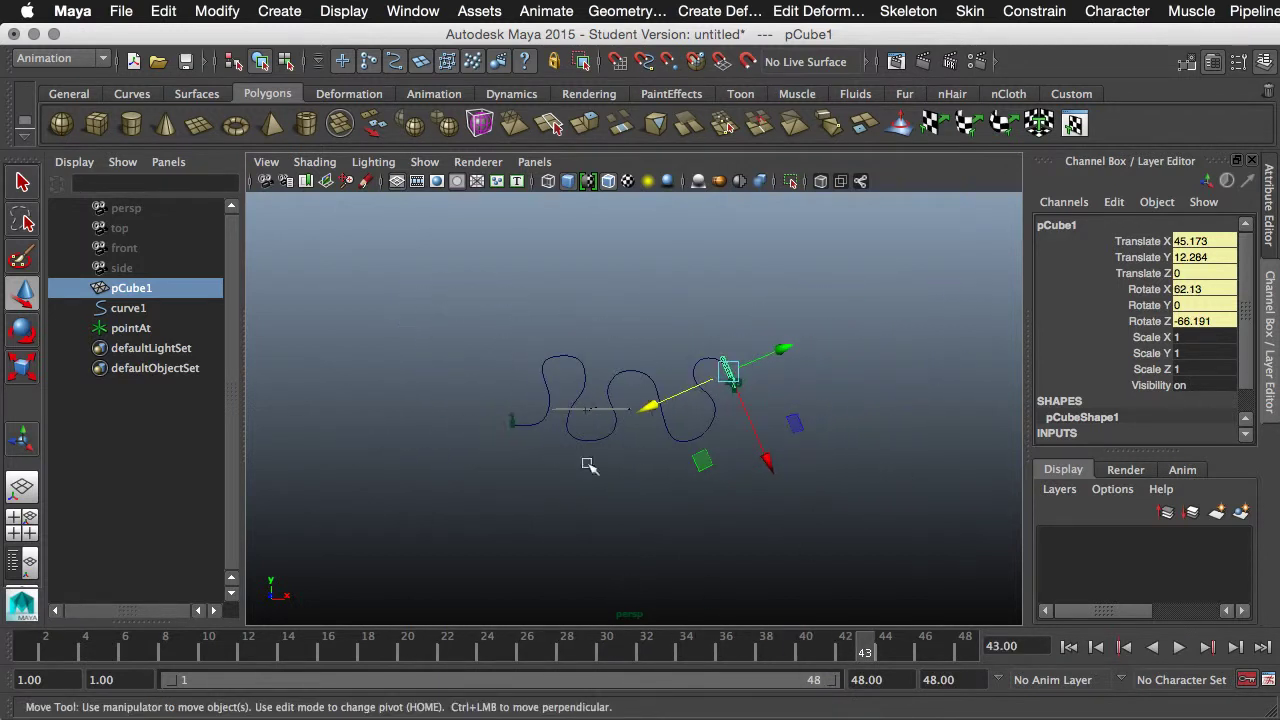
pyautogui.keyDown('alt'); pyautogui.moveTo(588, 465); pyautogui.dragTo(554, 477); pyautogui.keyUp('alt')
pyautogui.click(529, 432)
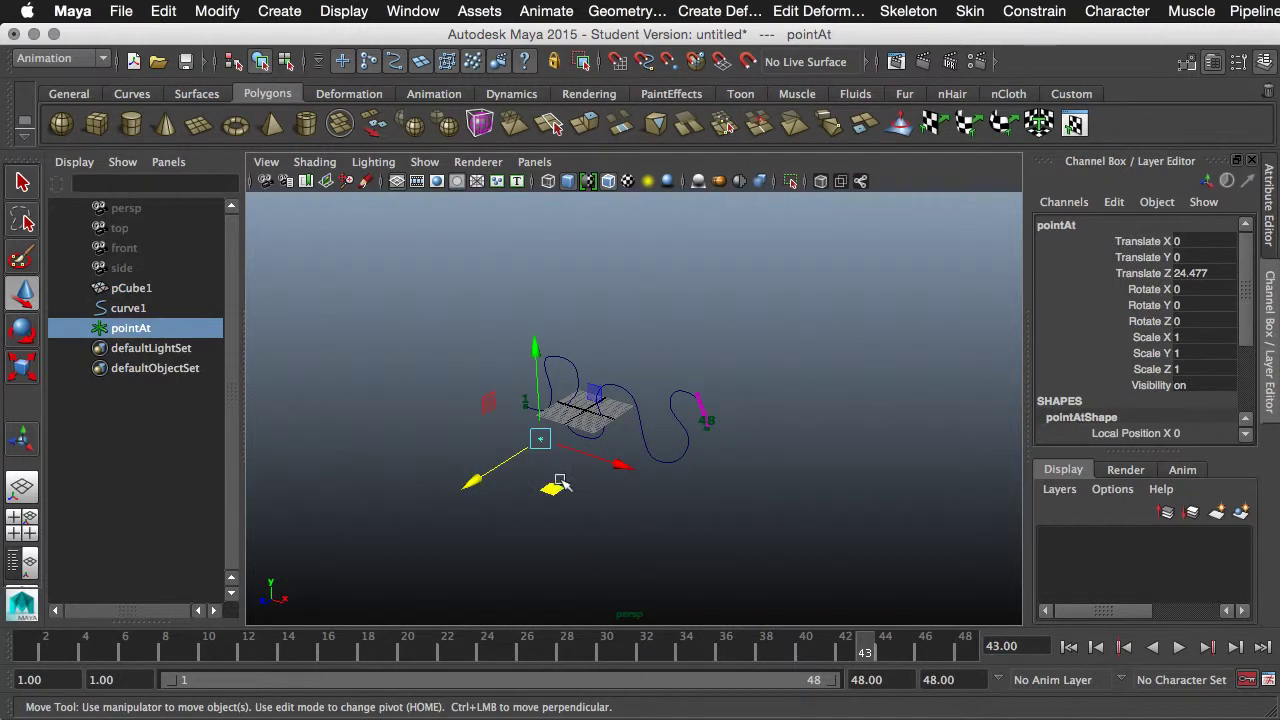
pyautogui.moveTo(1252, 323); pyautogui.dragTo(1250, 410)
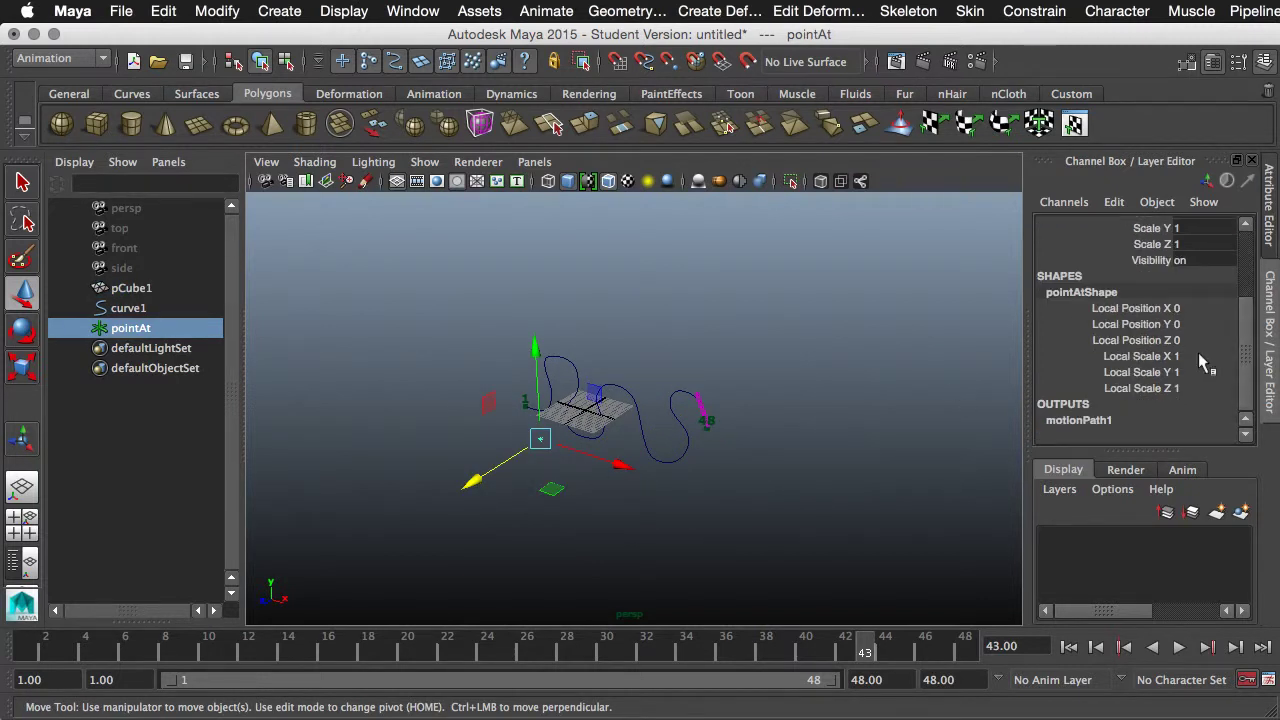
pyautogui.moveTo(1190, 356); pyautogui.dragTo(1200, 388)
pyautogui.write('5')
pyautogui.press('Return')
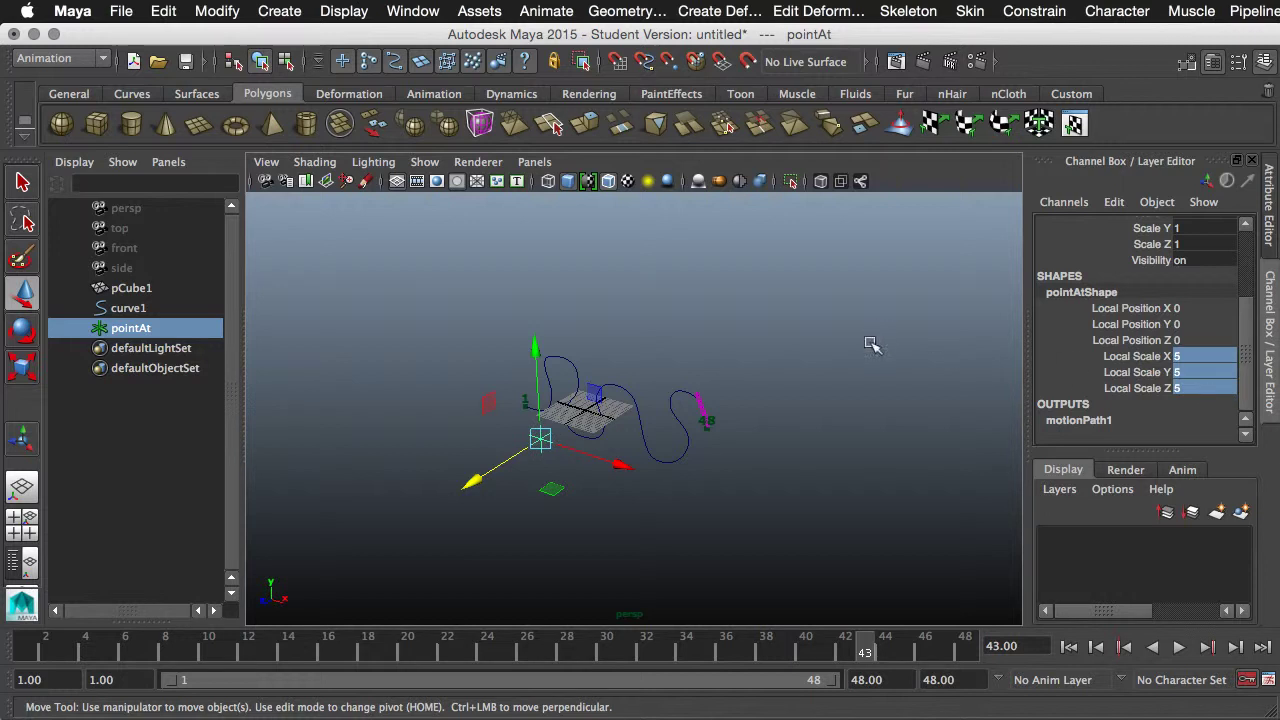
pyautogui.click(870, 344)
# Set the pointAt locator's Translate Z to 10000
pyautogui.keyDown('alt'); pyautogui.moveTo(663, 434); pyautogui.dragTo(743, 451); pyautogui.keyUp('alt')
pyautogui.click(519, 443)
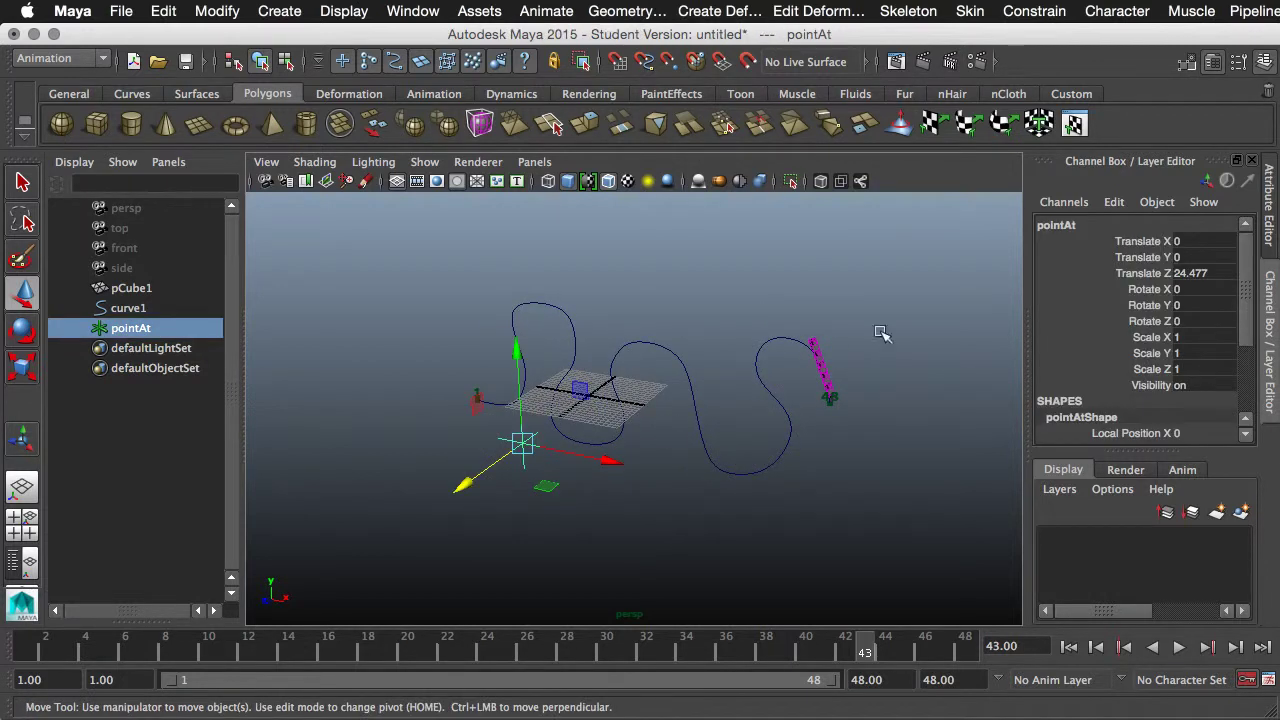
pyautogui.doubleClick(1221, 274)
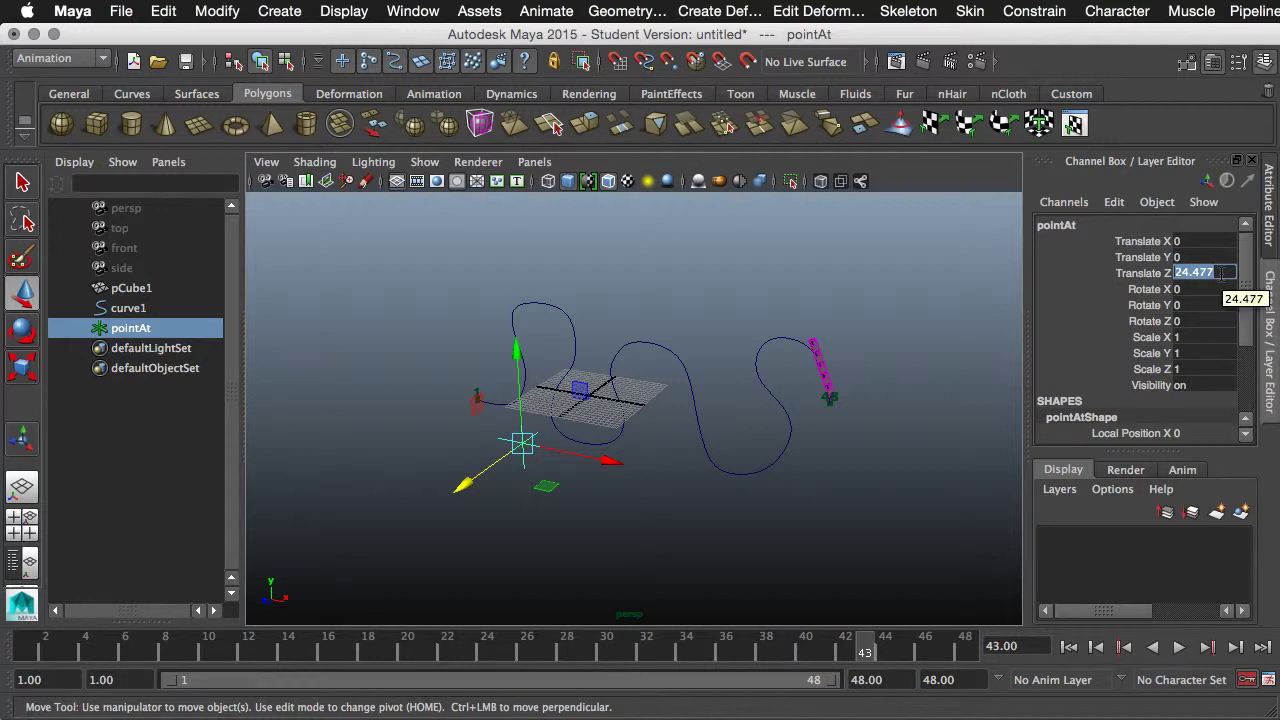
pyautogui.write('10000')
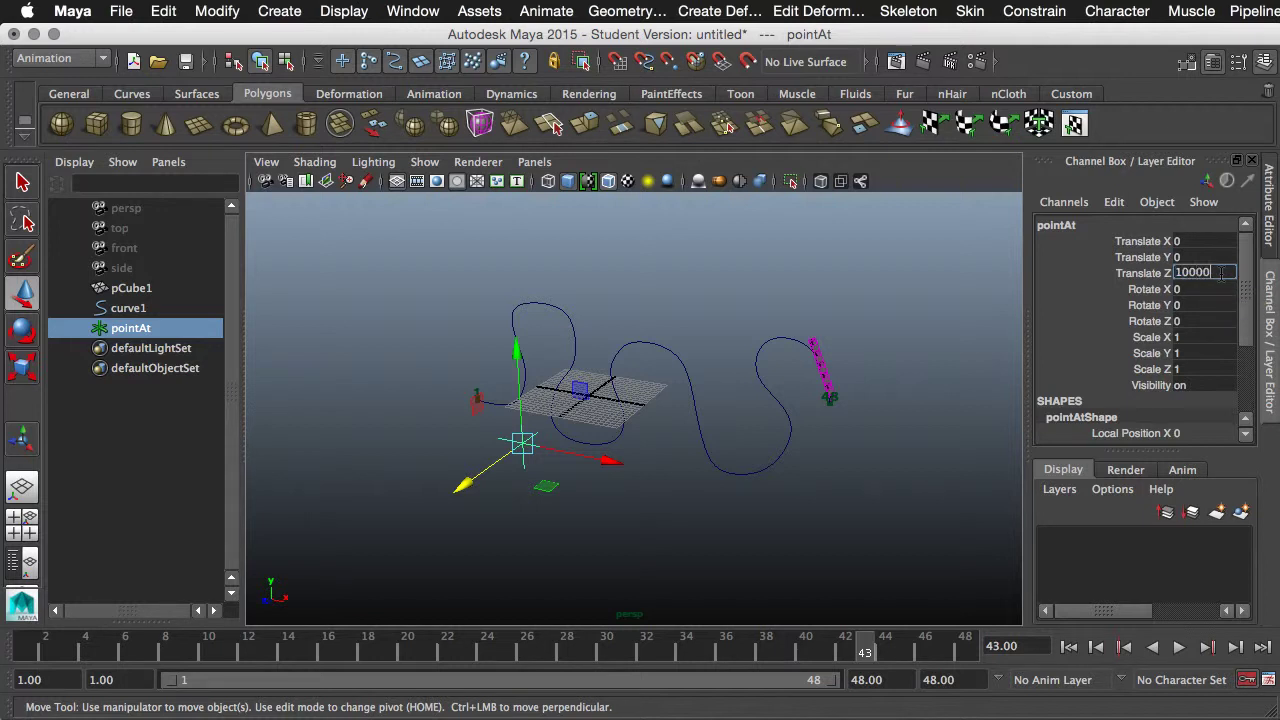
pyautogui.press('Return')
# Play back the animation to check how the mesh is oriented as it travels along the whole curve
pyautogui.keyDown('alt'); pyautogui.moveTo(630, 374); pyautogui.dragTo(733, 380, button='right'); pyautogui.keyUp('alt')
pyautogui.keyDown('alt'); pyautogui.moveTo(733, 380); pyautogui.dragTo(529, 374); pyautogui.keyUp('alt')
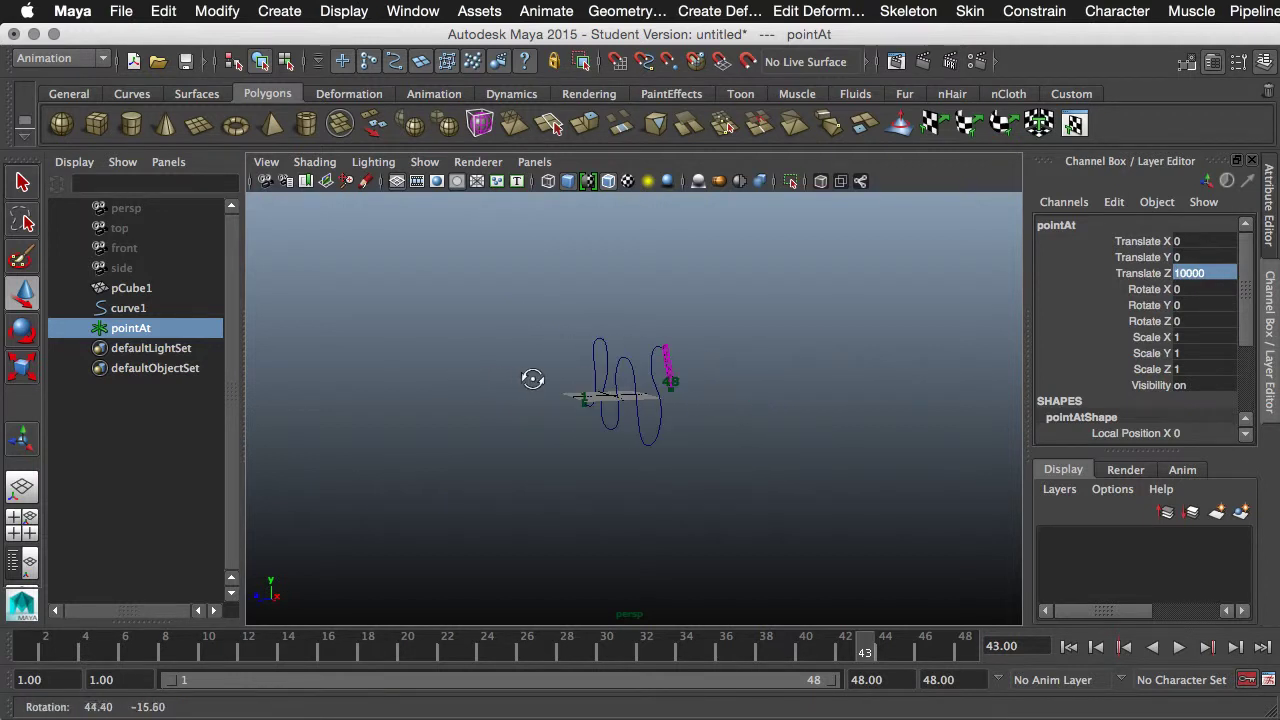
pyautogui.keyDown('alt'); pyautogui.moveTo(529, 374); pyautogui.dragTo(830, 427, button='right'); pyautogui.keyUp('alt')
pyautogui.keyDown('alt'); pyautogui.moveTo(830, 427); pyautogui.dragTo(791, 526); pyautogui.keyUp('alt')
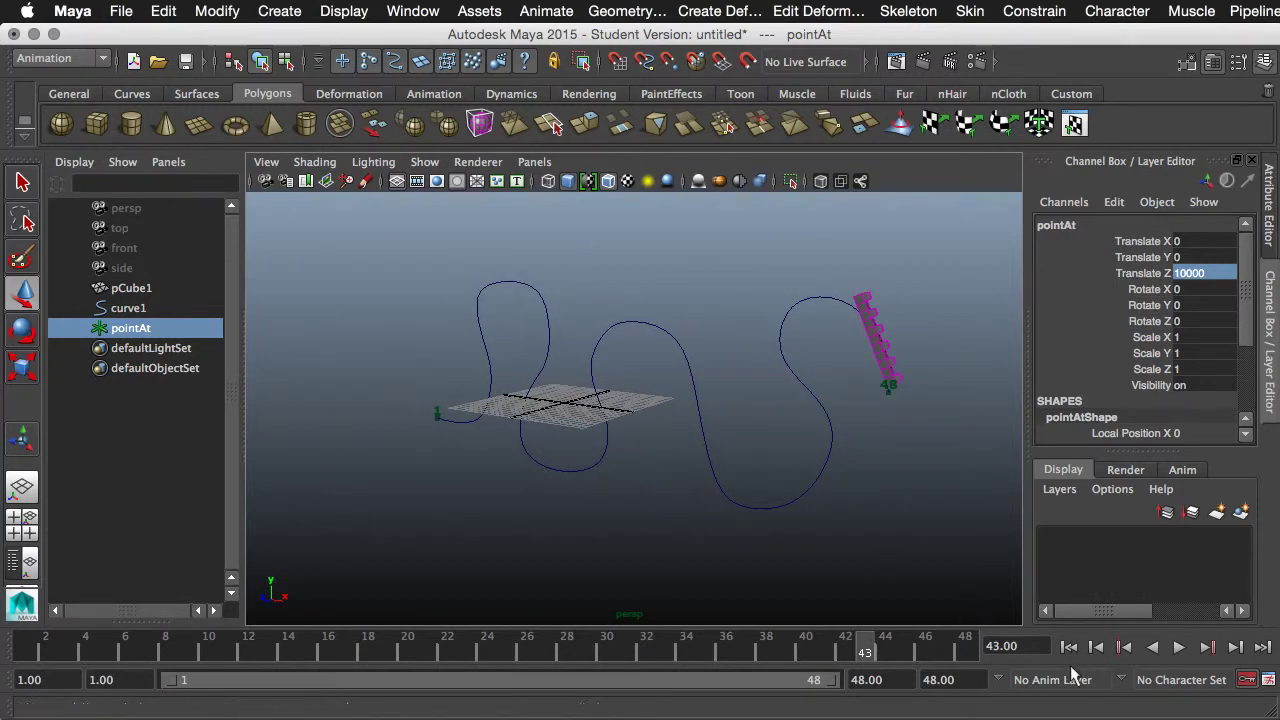
pyautogui.click(1180, 647)
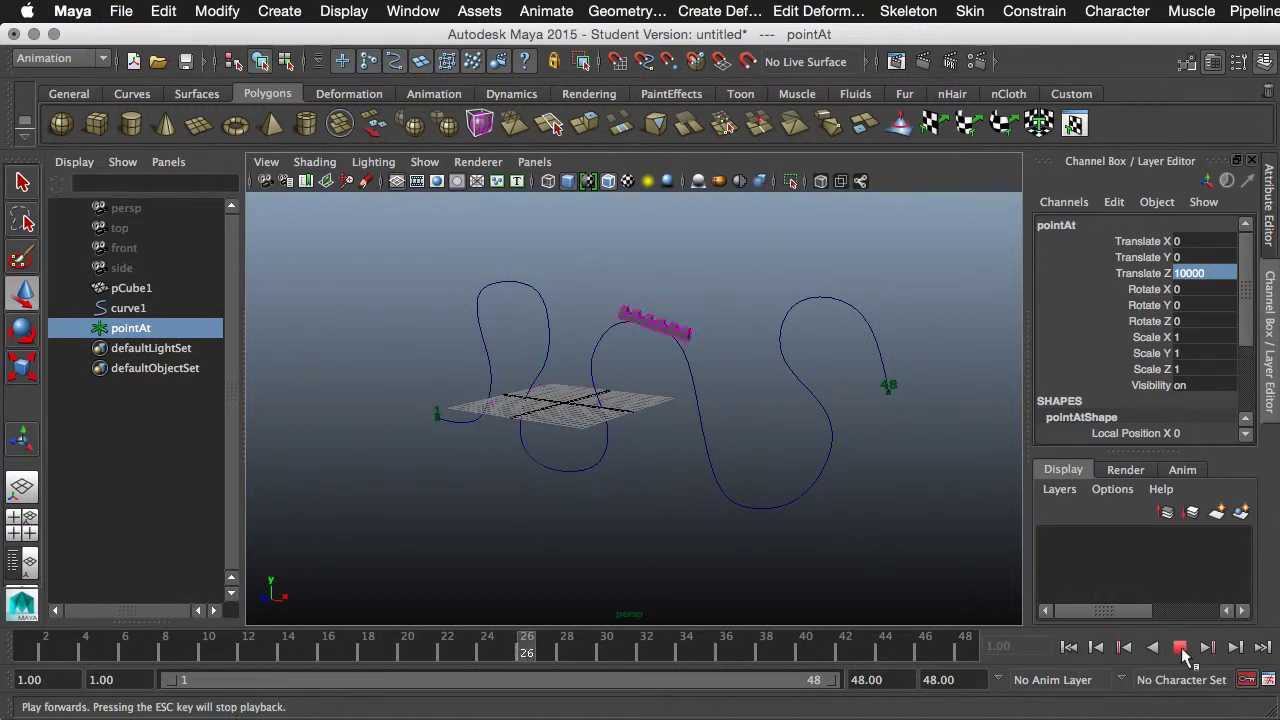
pyautogui.click(1176, 647)
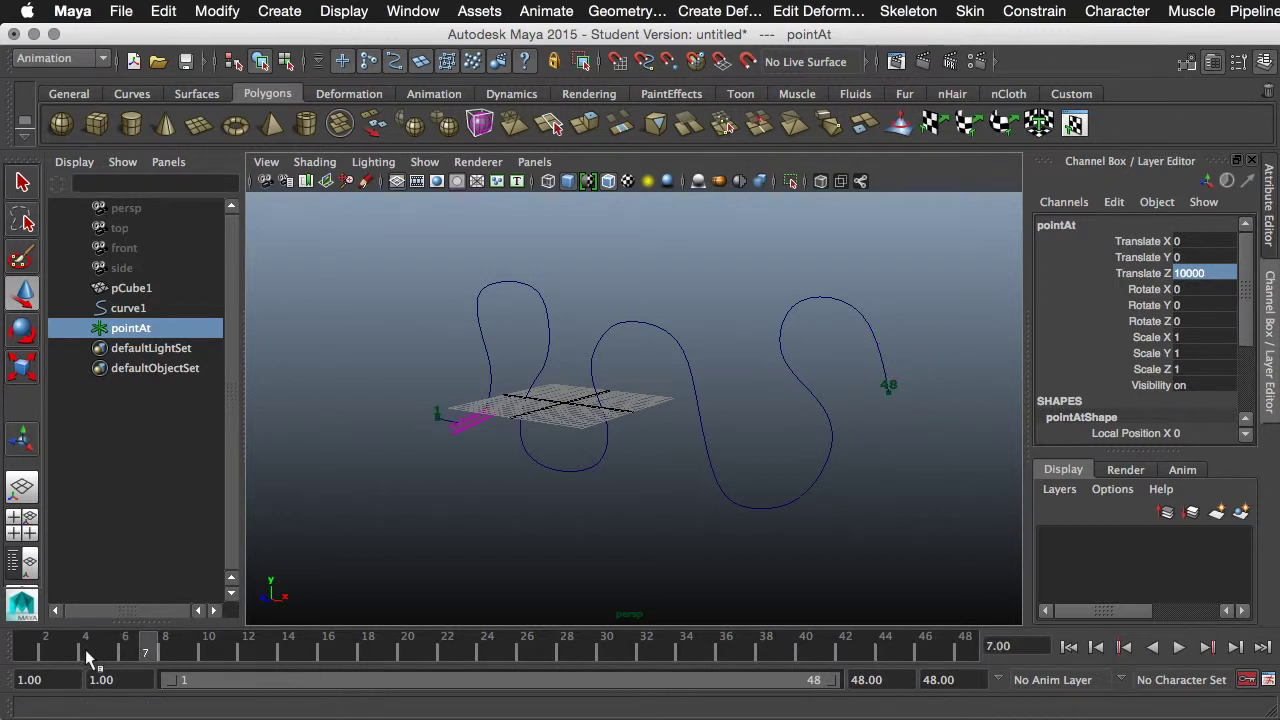
# Return the timeline to frame 1 and select the toothed mesh at the start of the curve
pyautogui.moveTo(87, 656); pyautogui.dragTo(4, 622)
pyautogui.keyDown('alt'); pyautogui.moveTo(443, 491); pyautogui.dragTo(571, 491, button='right'); pyautogui.keyUp('alt')
pyautogui.keyDown('alt'); pyautogui.moveTo(571, 491); pyautogui.dragTo(477, 489); pyautogui.keyUp('alt')
pyautogui.click(452, 472)
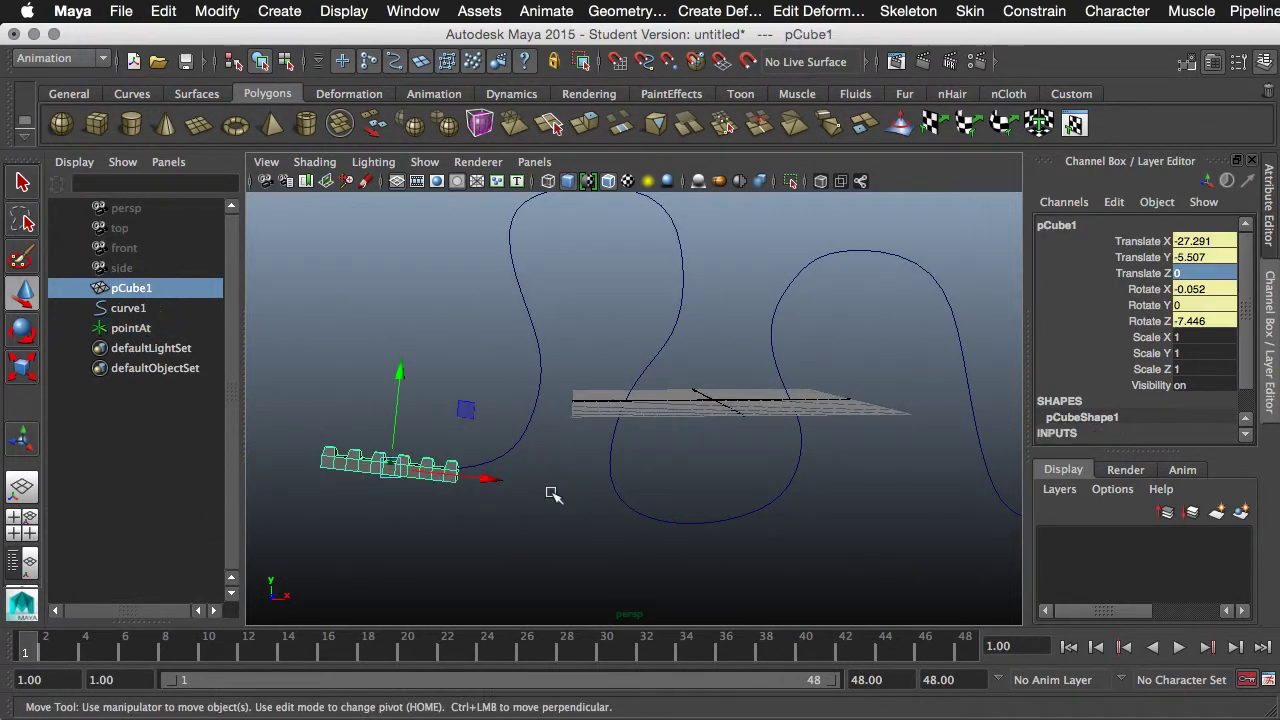
pyautogui.keyDown('alt'); pyautogui.moveTo(629, 452); pyautogui.dragTo(660, 450); pyautogui.keyUp('alt')
# Open the Flow Path Object options for the mesh and reset them to their defaults
pyautogui.click(546, 11)
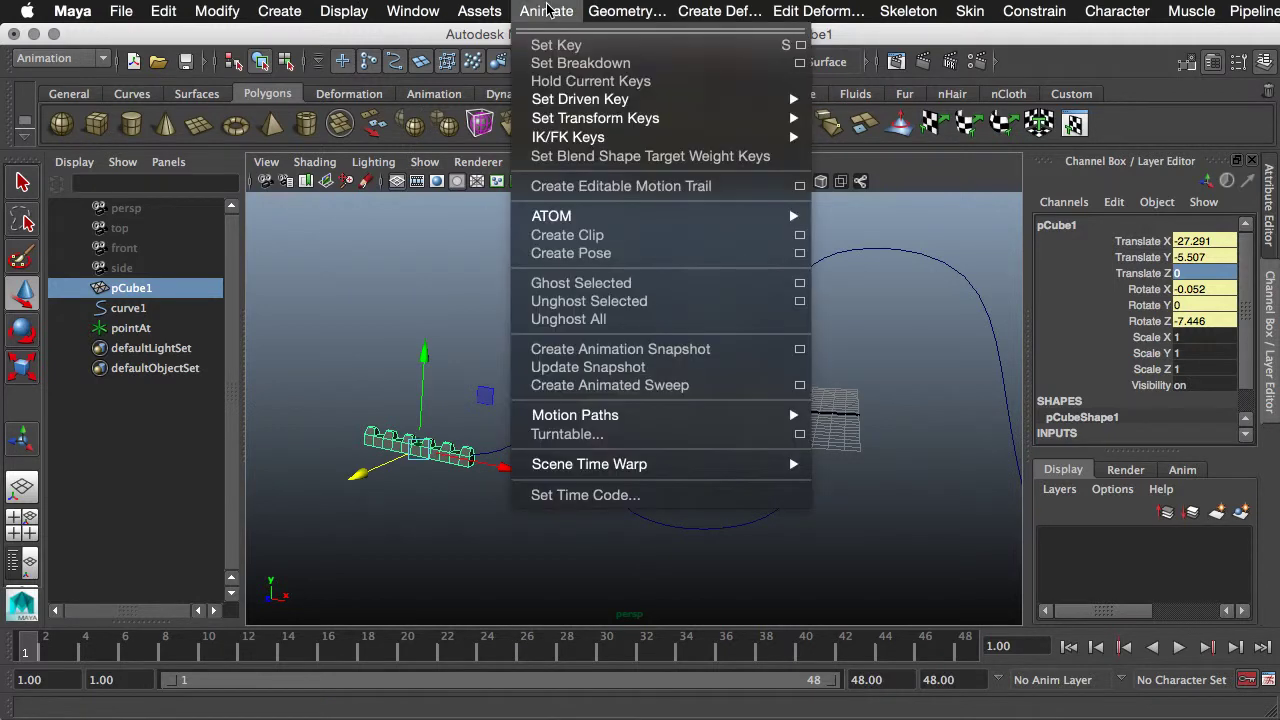
pyautogui.moveTo(618, 423)
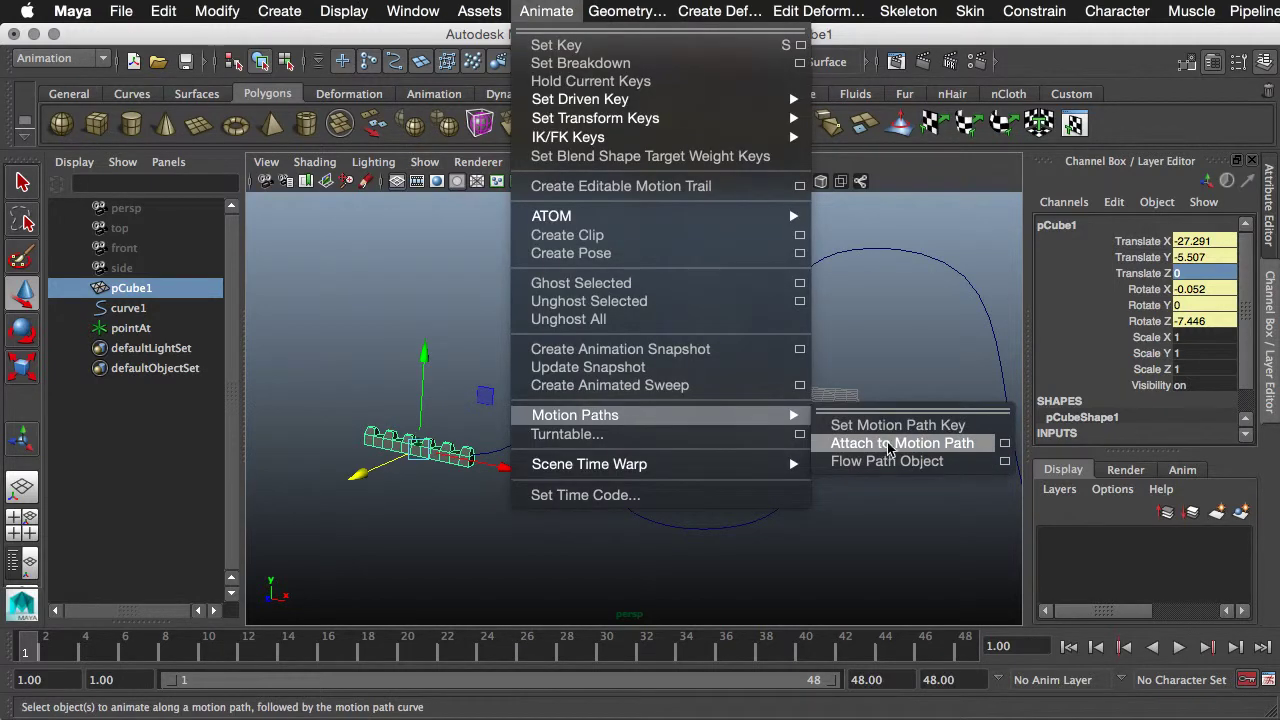
pyautogui.click(1006, 462)
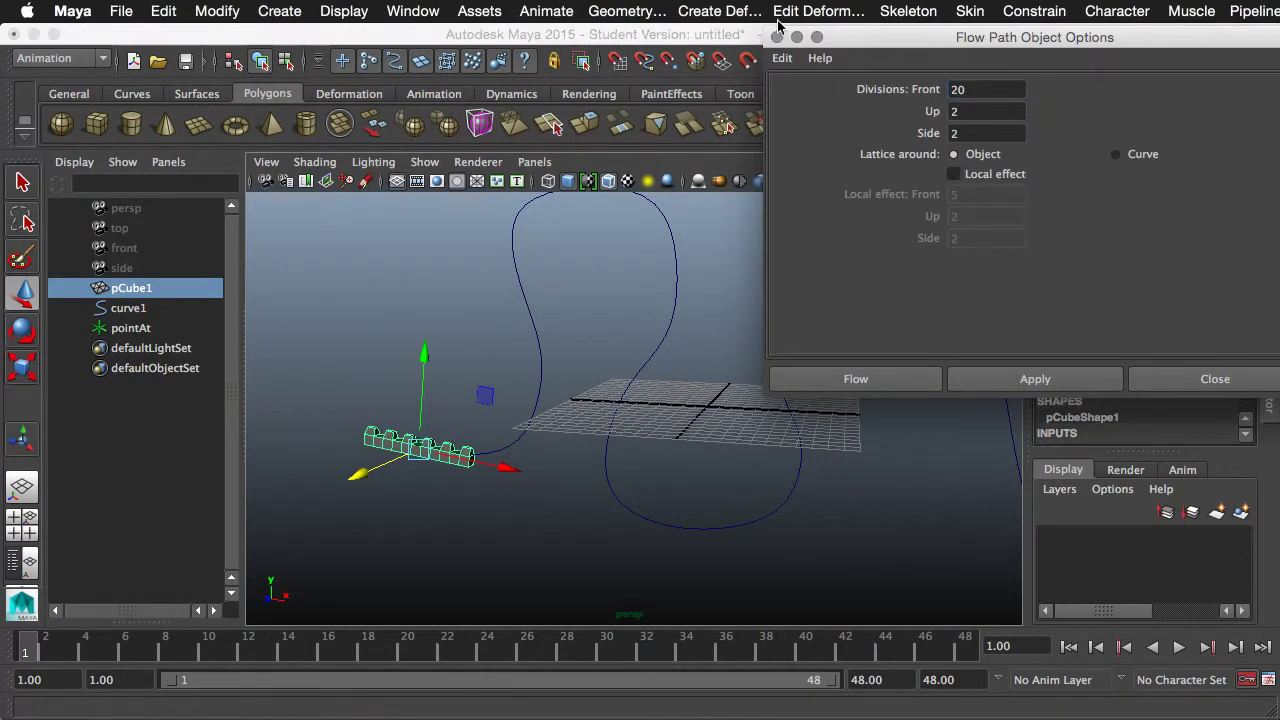
pyautogui.click(782, 58)
pyautogui.click(796, 93)
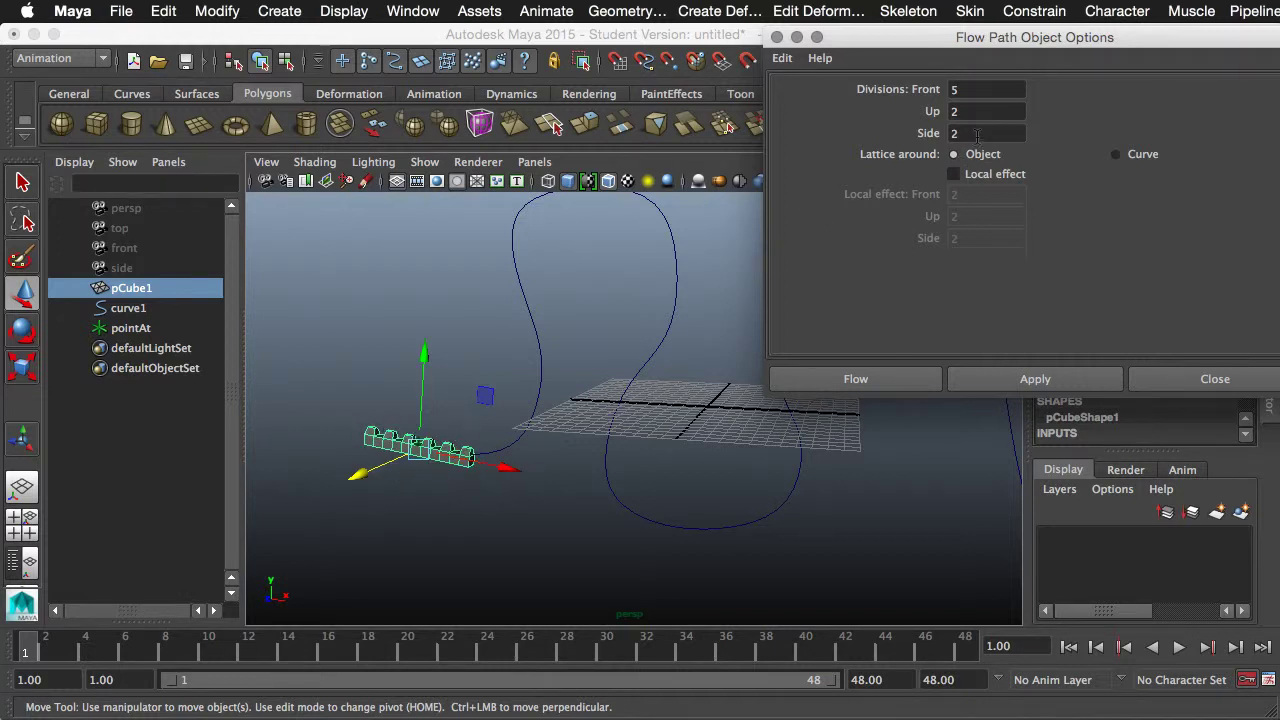
# Set the front divisions to 15 and apply the Flow Path Object lattice around the mesh
pyautogui.click(960, 90)
pyautogui.write('15')
pyautogui.press('Tab')
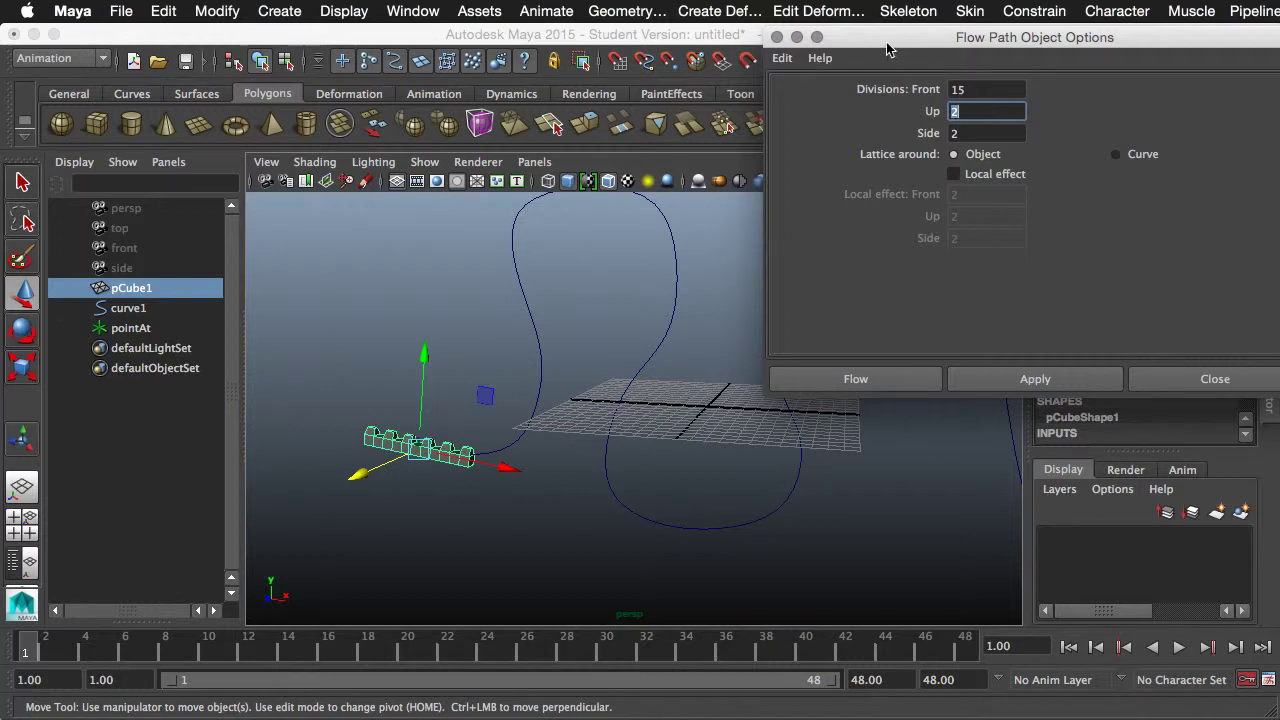
pyautogui.moveTo(886, 46); pyautogui.dragTo(840, 43)
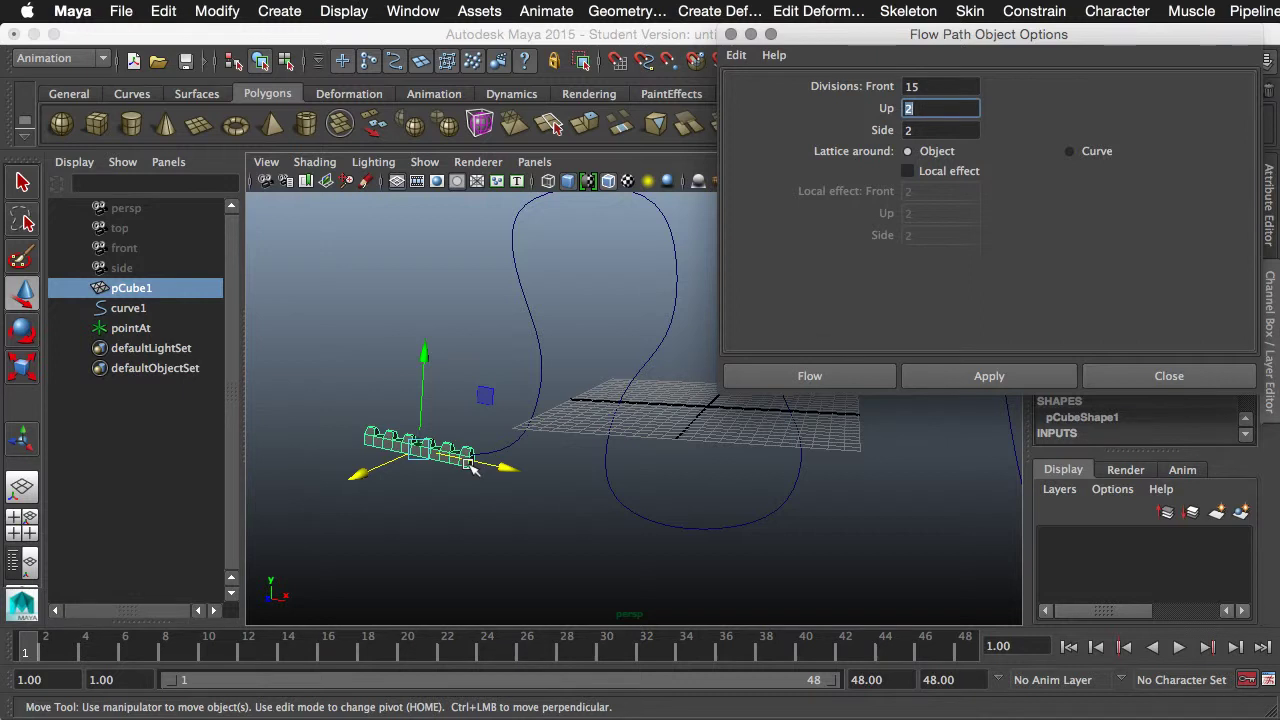
pyautogui.click(985, 376)
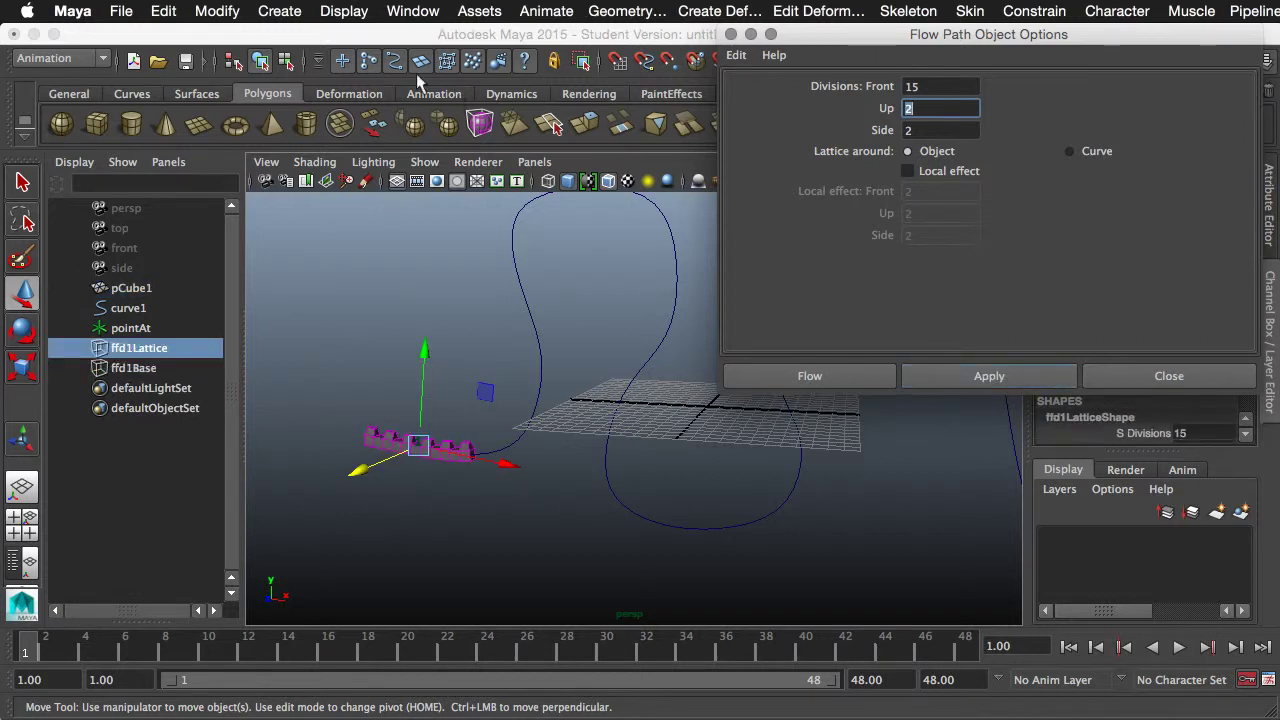
# Display the lattice deformer in the perspective view and deselect it to inspect the mesh's bend up close
pyautogui.click(434, 166)
pyautogui.click(460, 406)
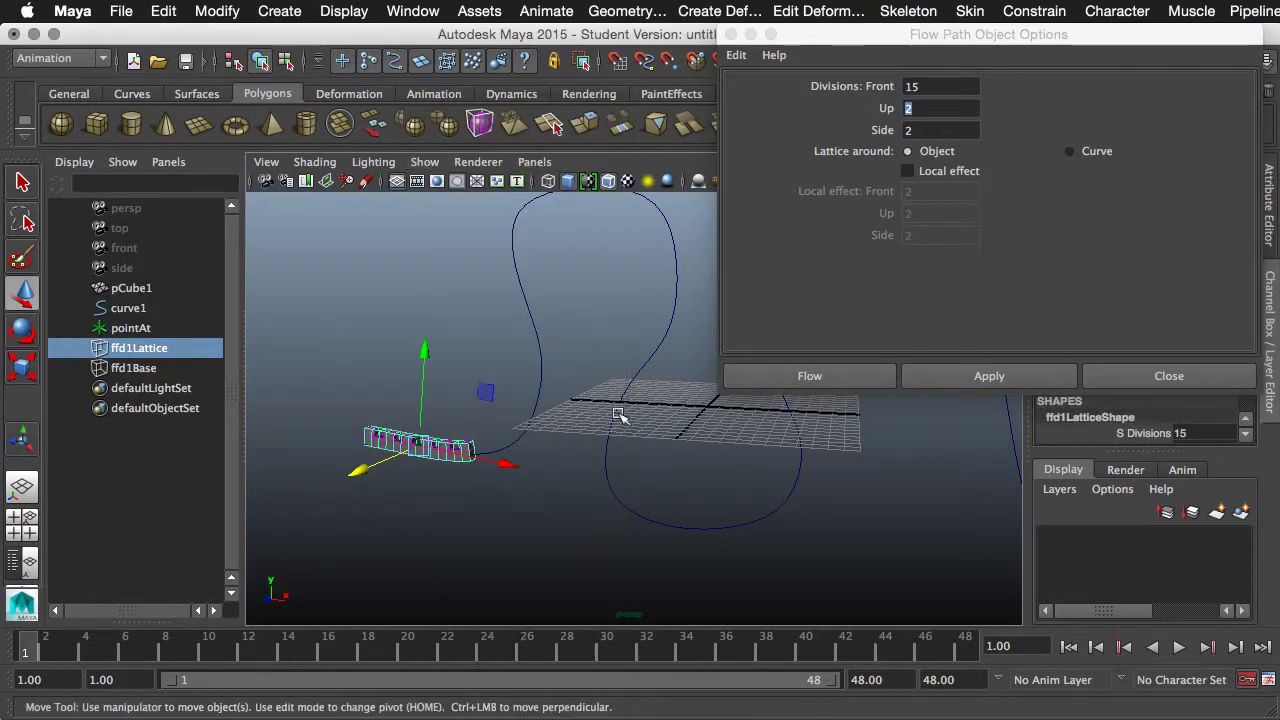
pyautogui.click(453, 376)
pyautogui.keyDown('alt'); pyautogui.moveTo(334, 429); pyautogui.dragTo(640, 457, button='right'); pyautogui.keyUp('alt')
pyautogui.keyDown('alt'); pyautogui.moveTo(640, 457); pyautogui.dragTo(955, 458, button='middle'); pyautogui.keyUp('alt')
pyautogui.keyDown('alt'); pyautogui.moveTo(685, 530); pyautogui.dragTo(845, 518, button='right'); pyautogui.keyUp('alt')
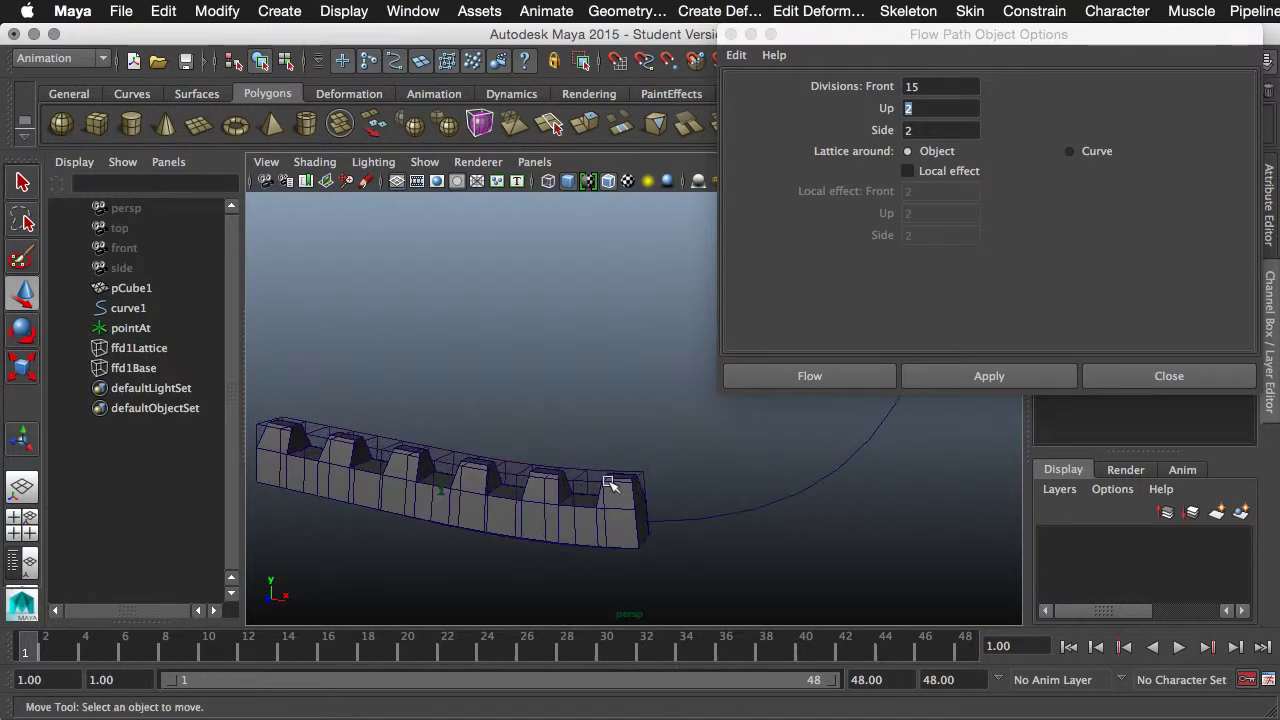
# Select the flow lattice, close the Flow Path Object options, and scrub the animation to frame 26 to check the bend
pyautogui.click(598, 470)
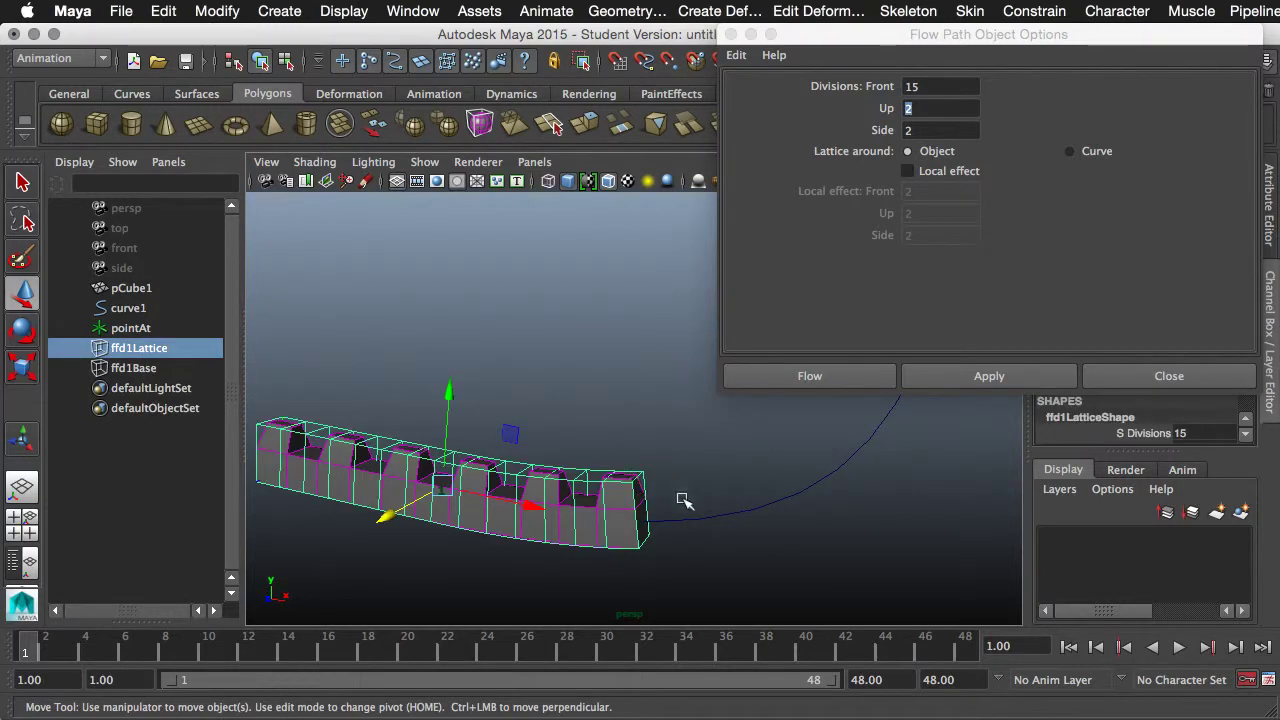
pyautogui.keyDown('alt'); pyautogui.moveTo(683, 503); pyautogui.dragTo(531, 501); pyautogui.keyUp('alt')
pyautogui.keyDown('alt'); pyautogui.moveTo(531, 501); pyautogui.dragTo(471, 493, button='right'); pyautogui.keyUp('alt')
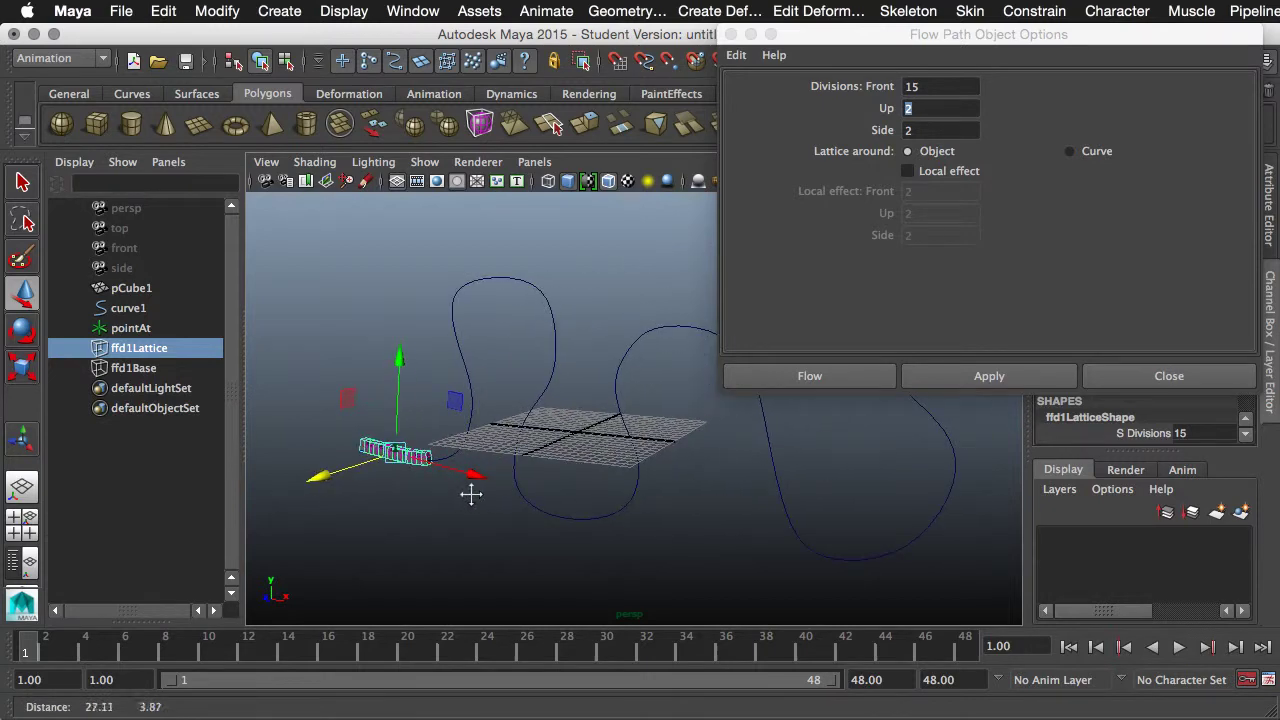
pyautogui.click(1180, 379)
pyautogui.moveTo(37, 644); pyautogui.dragTo(558, 707)
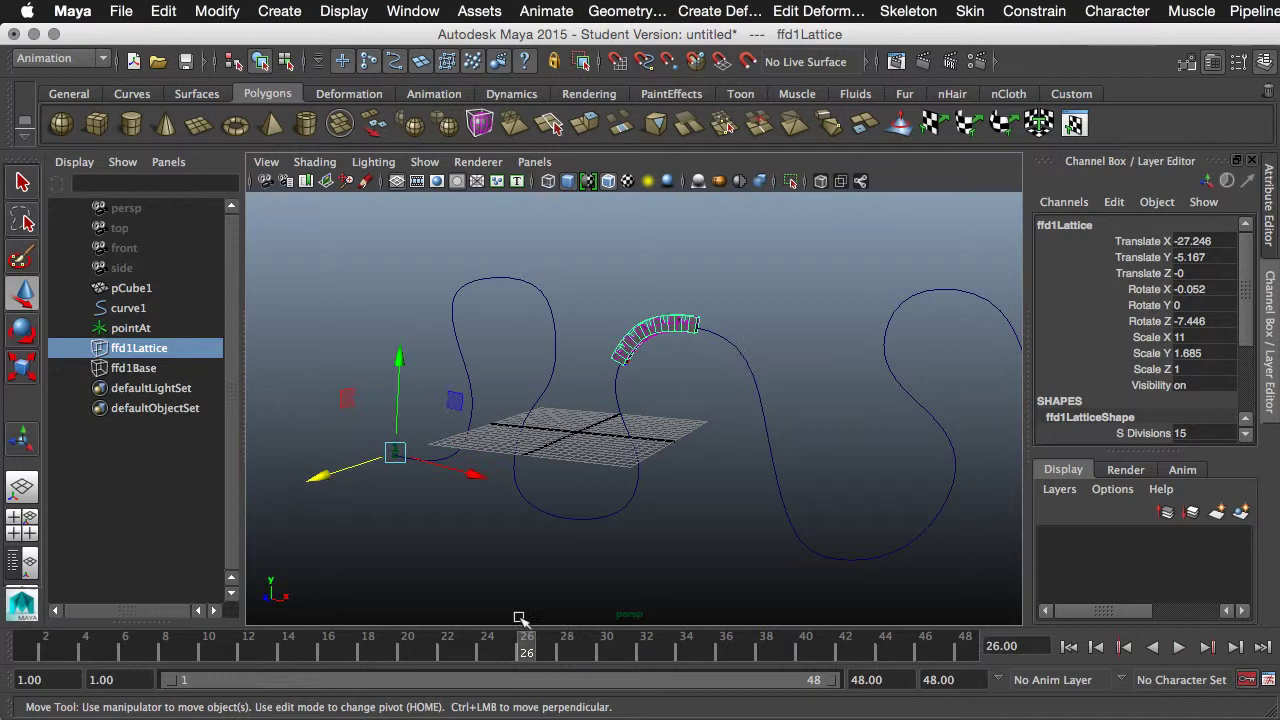
# Hide the deformers in the perspective view, play the animation, and scrub it to frame 34
pyautogui.click(424, 161)
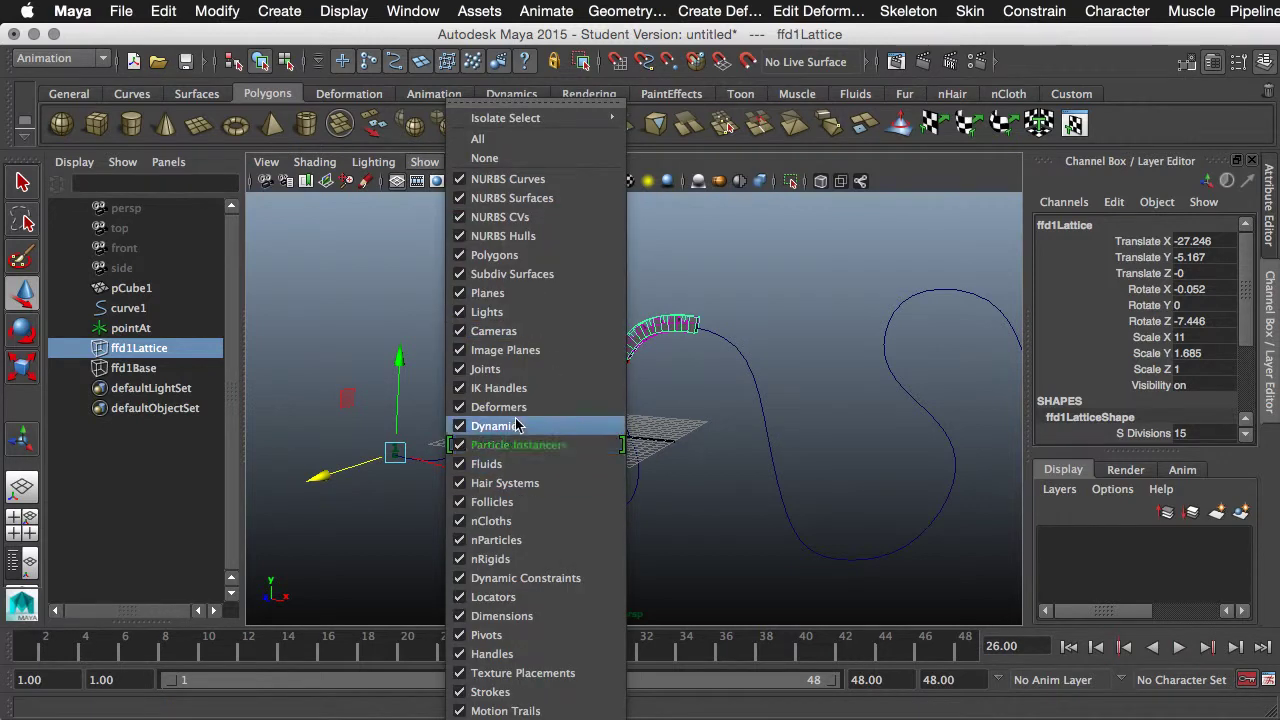
pyautogui.click(498, 407)
pyautogui.hotkey('alt', 'v')
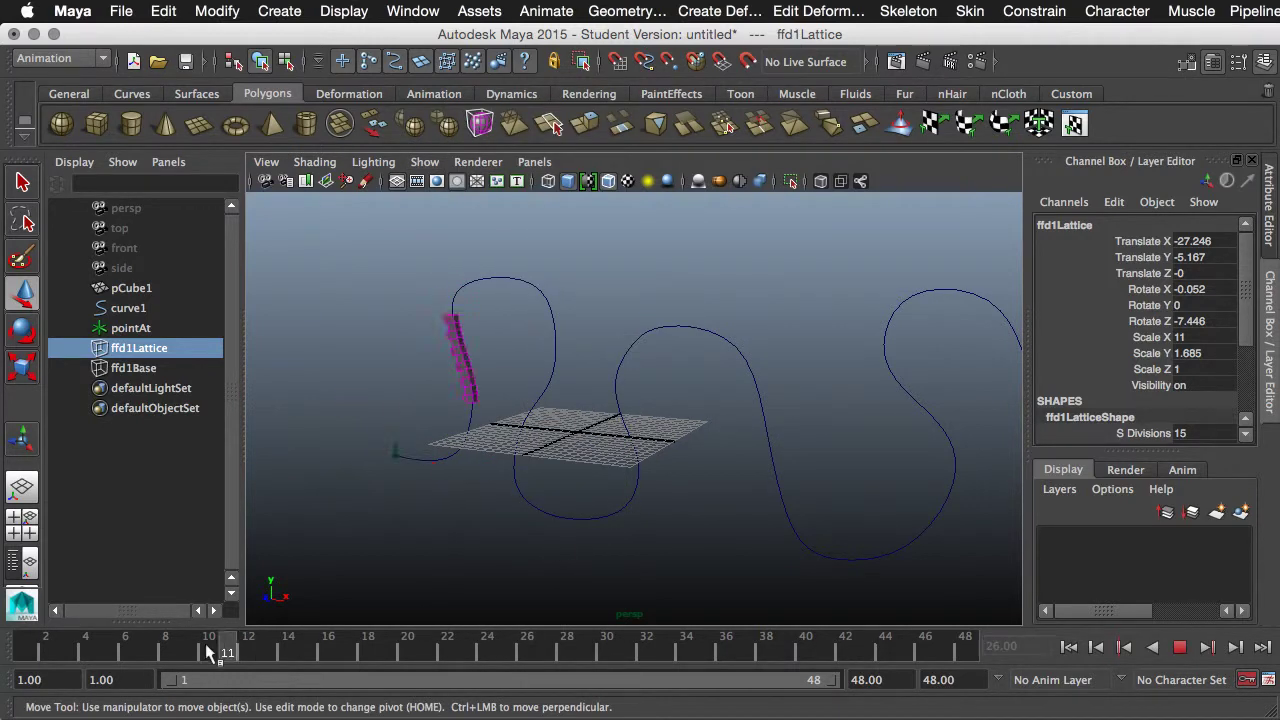
pyautogui.moveTo(372, 646); pyautogui.dragTo(686, 690)
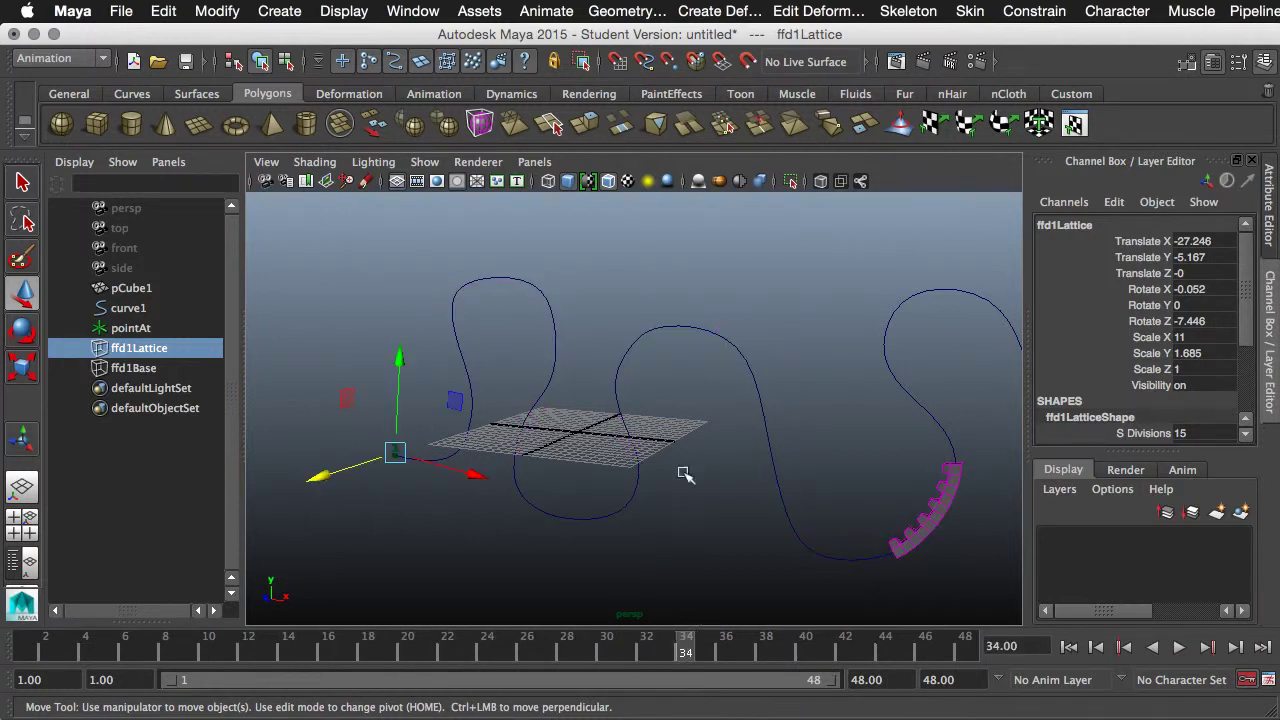
# Return the timeline to frame 1 and undo the Flow Path Object lattice on the toothed mesh
pyautogui.keyDown('alt'); pyautogui.moveTo(685, 475); pyautogui.dragTo(756, 471); pyautogui.keyUp('alt')
pyautogui.moveTo(706, 494)
pyautogui.keyDown('alt'); pyautogui.mouseDown(button='right')
pyautogui.moveTo(646, 514)
pyautogui.moveTo(729, 491)
pyautogui.mouseUp(button='right'); pyautogui.keyUp('alt')
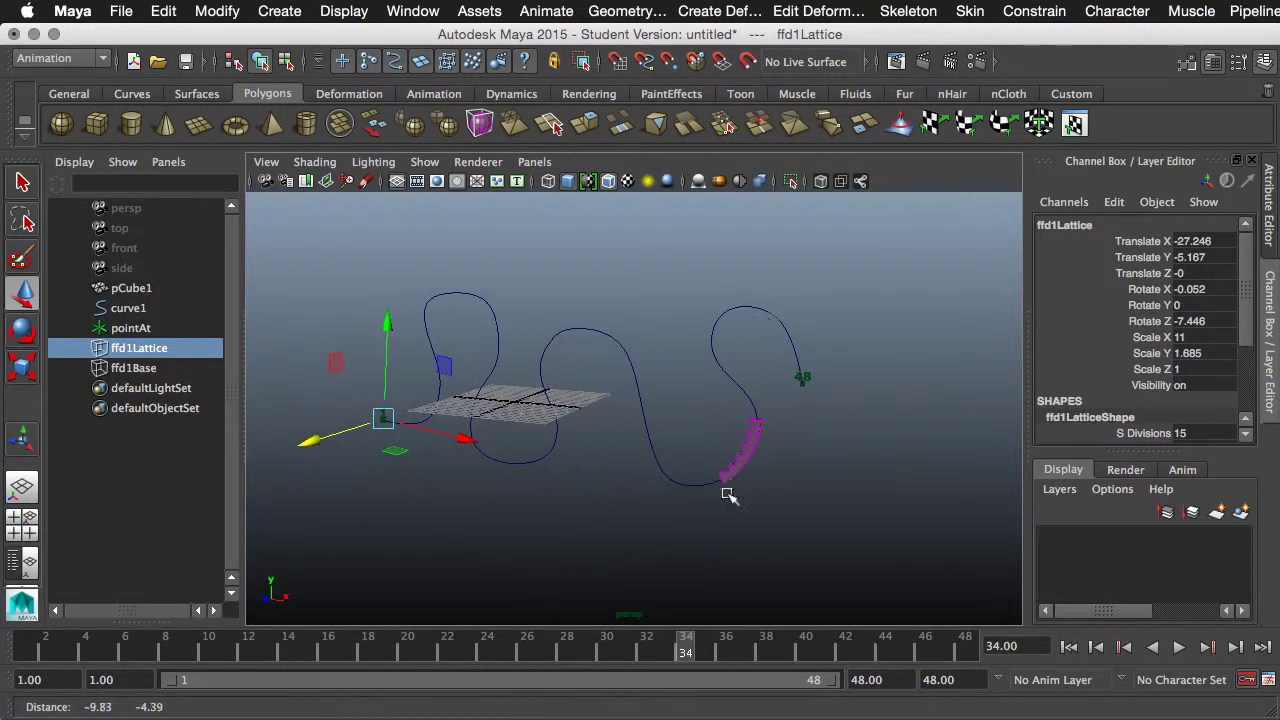
pyautogui.moveTo(697, 651); pyautogui.dragTo(330, 632)
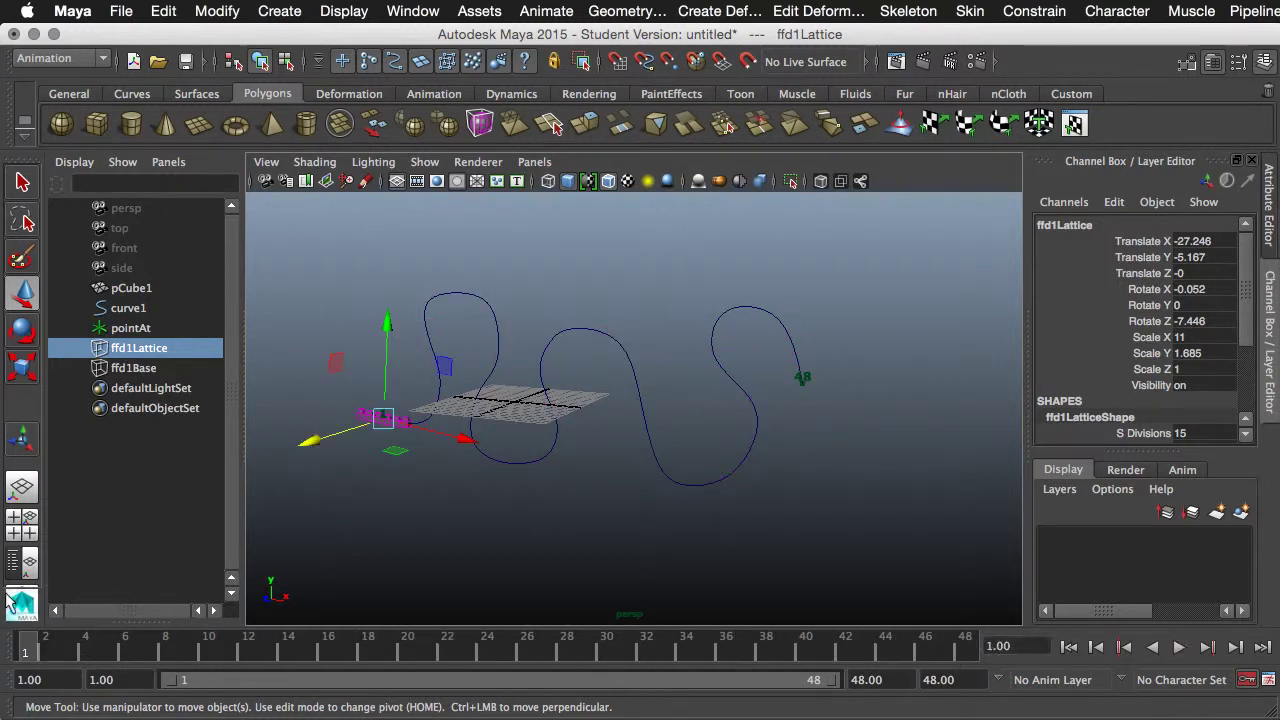
pyautogui.press('Escape')
pyautogui.press('z')
pyautogui.press('z')
pyautogui.press('z')
pyautogui.press('z')
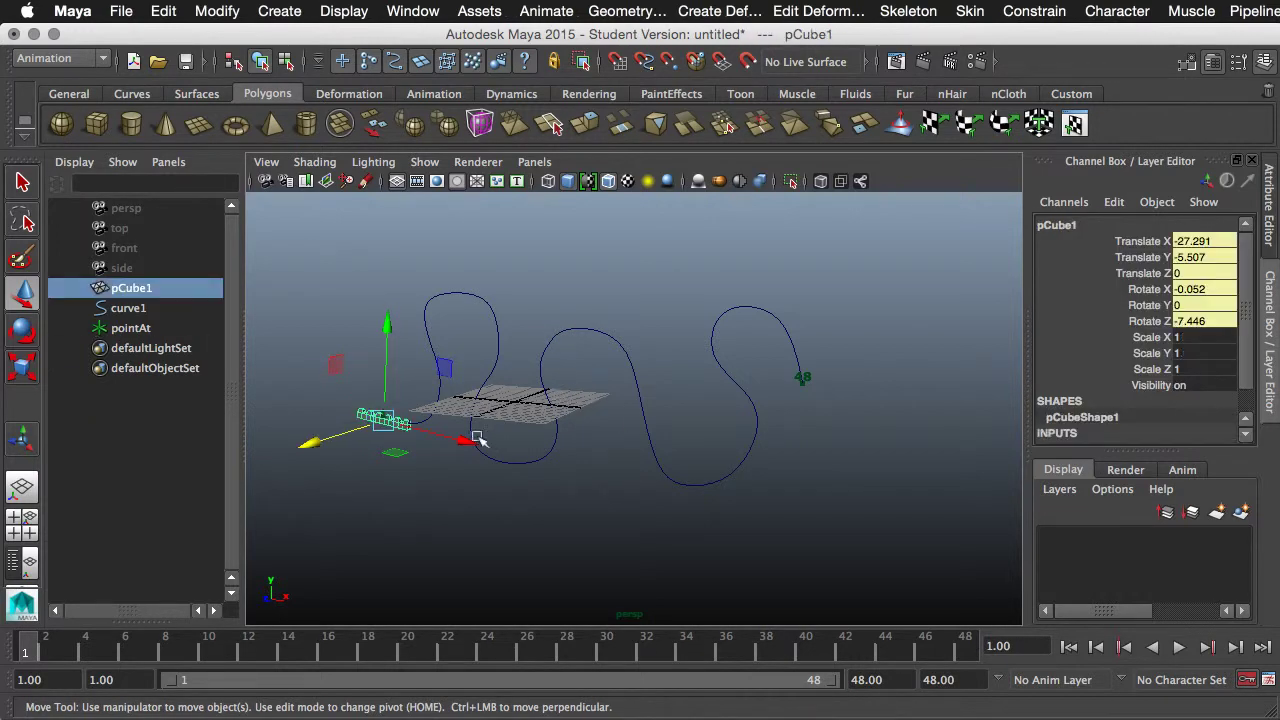
# Apply Flow Path Object to the mesh with the lattice around the curve and 50 front divisions
pyautogui.keyDown('alt'); pyautogui.moveTo(477, 438); pyautogui.dragTo(623, 460); pyautogui.keyUp('alt')
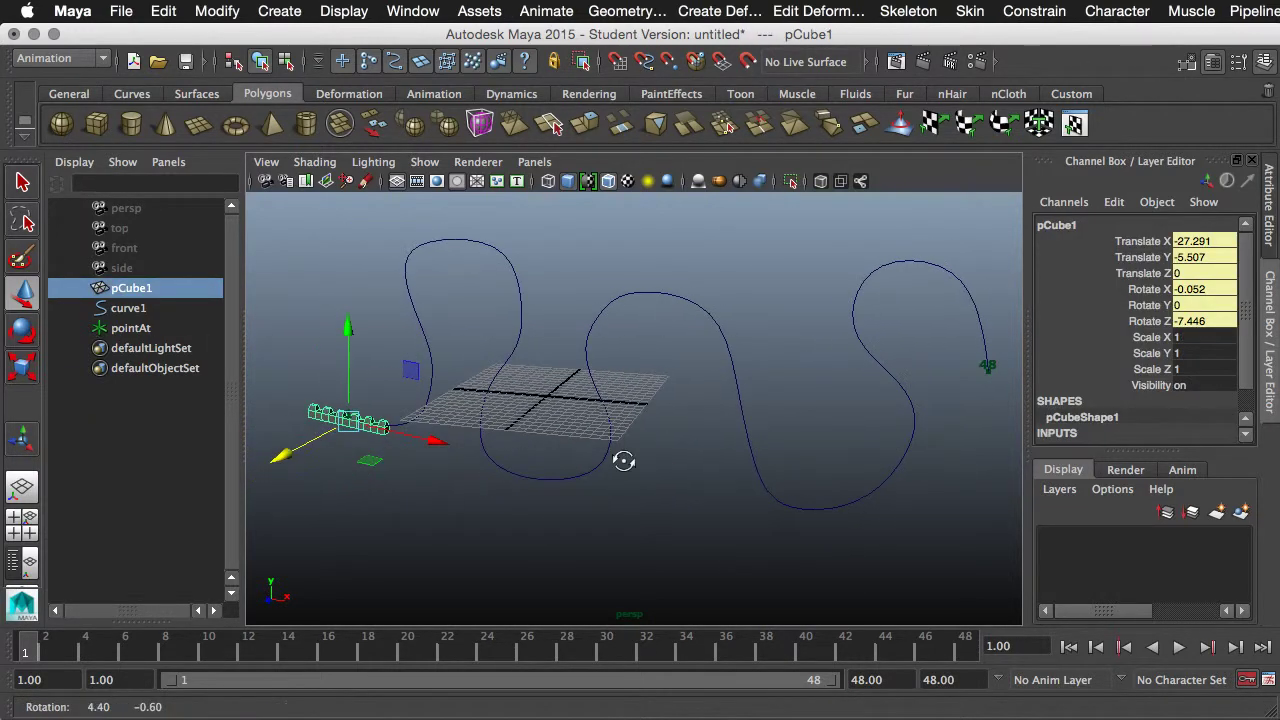
pyautogui.keyDown('alt'); pyautogui.moveTo(623, 460); pyautogui.dragTo(606, 486, button='middle'); pyautogui.keyUp('alt')
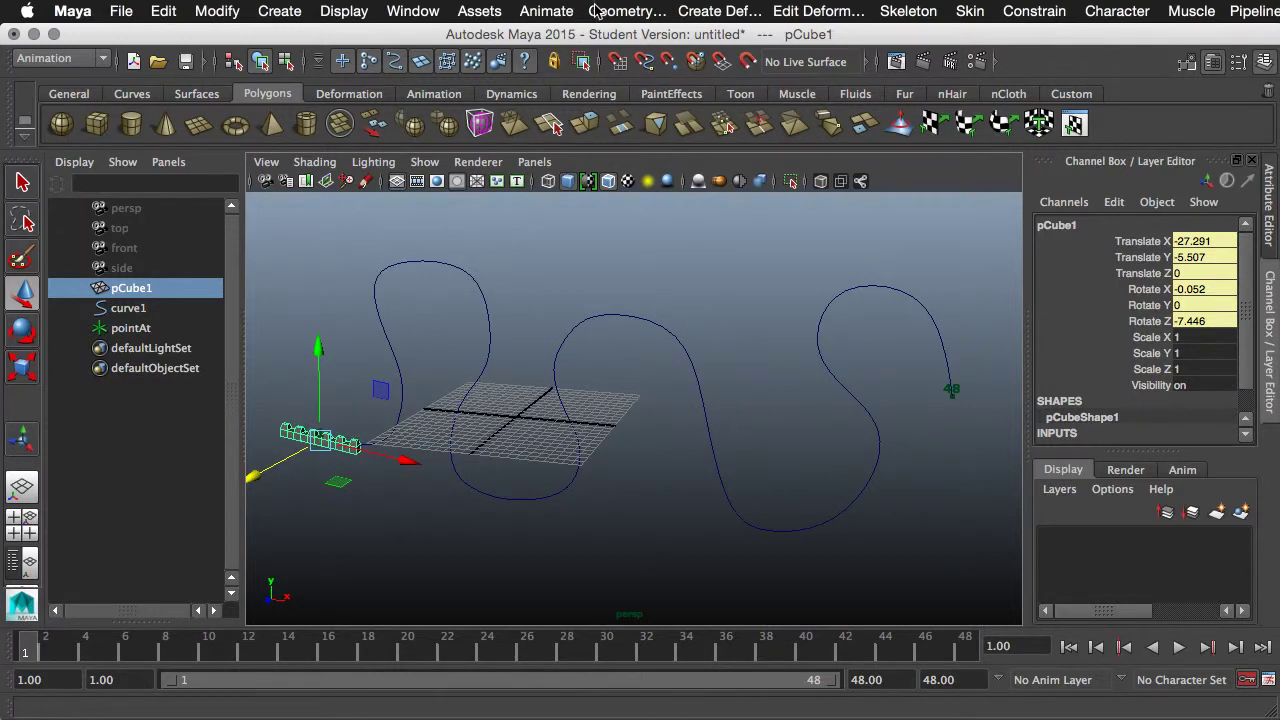
pyautogui.click(546, 10)
pyautogui.moveTo(791, 423)
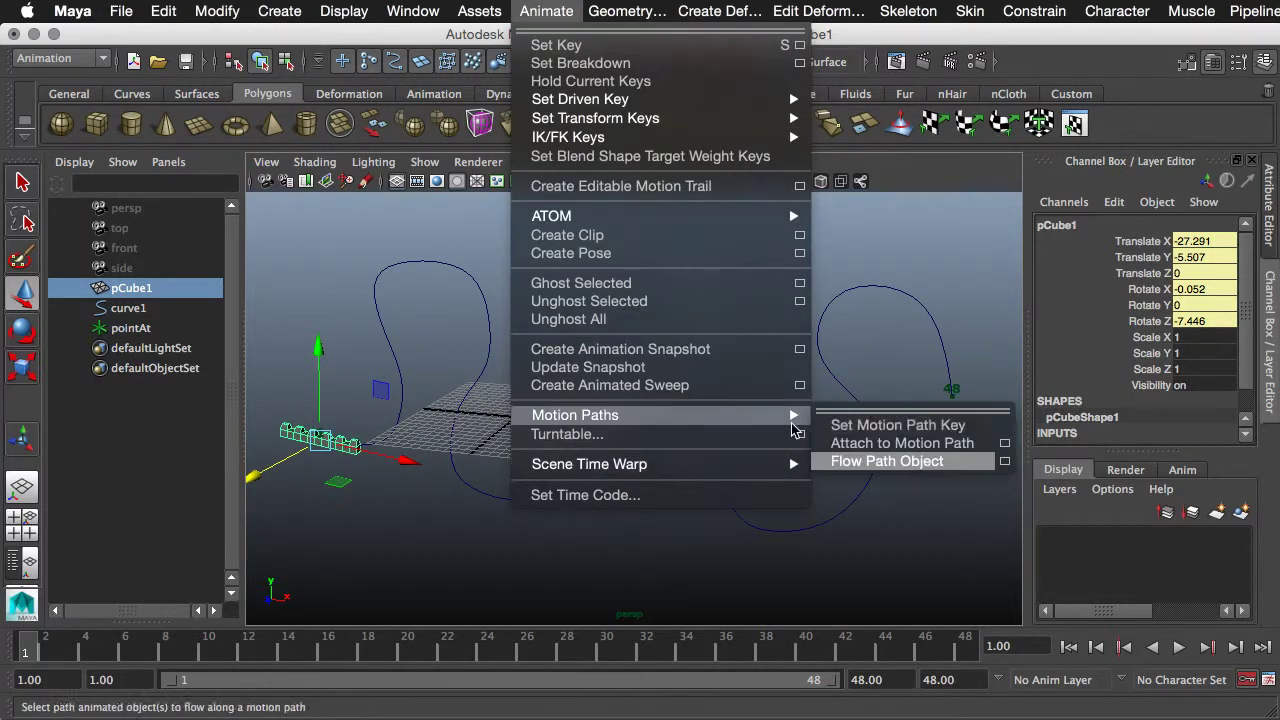
pyautogui.click(1005, 462)
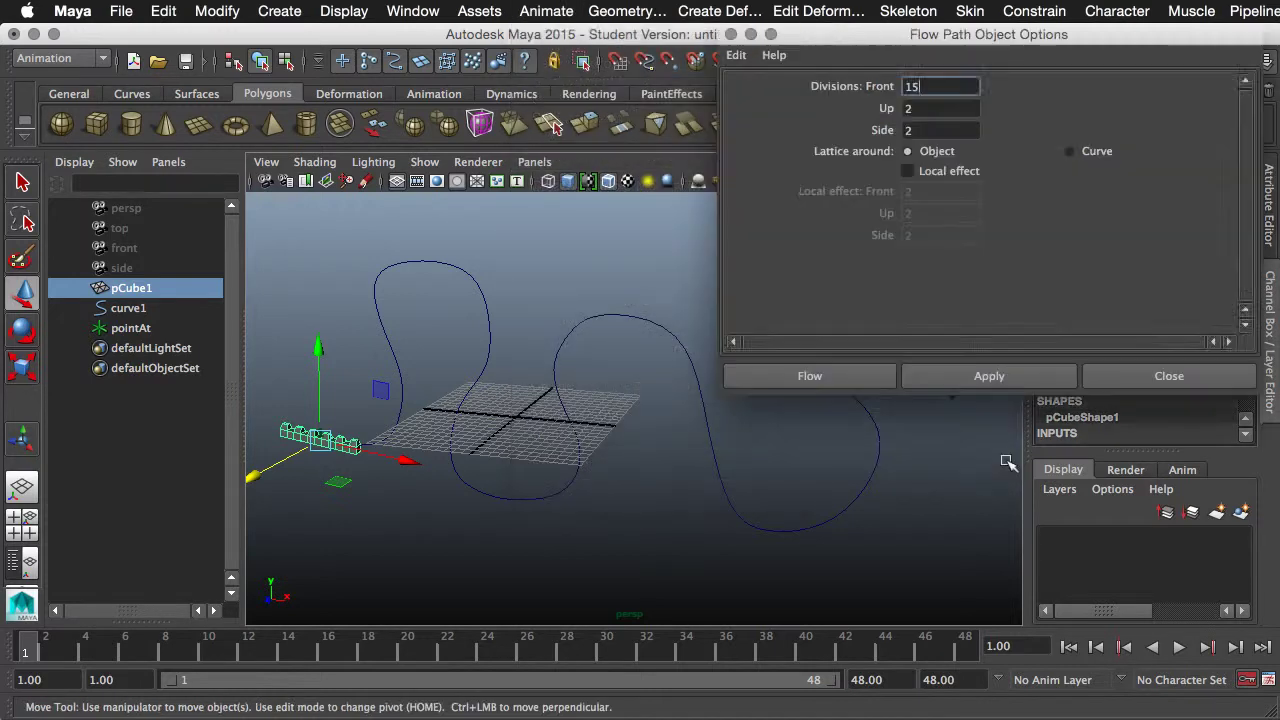
pyautogui.click(1069, 151)
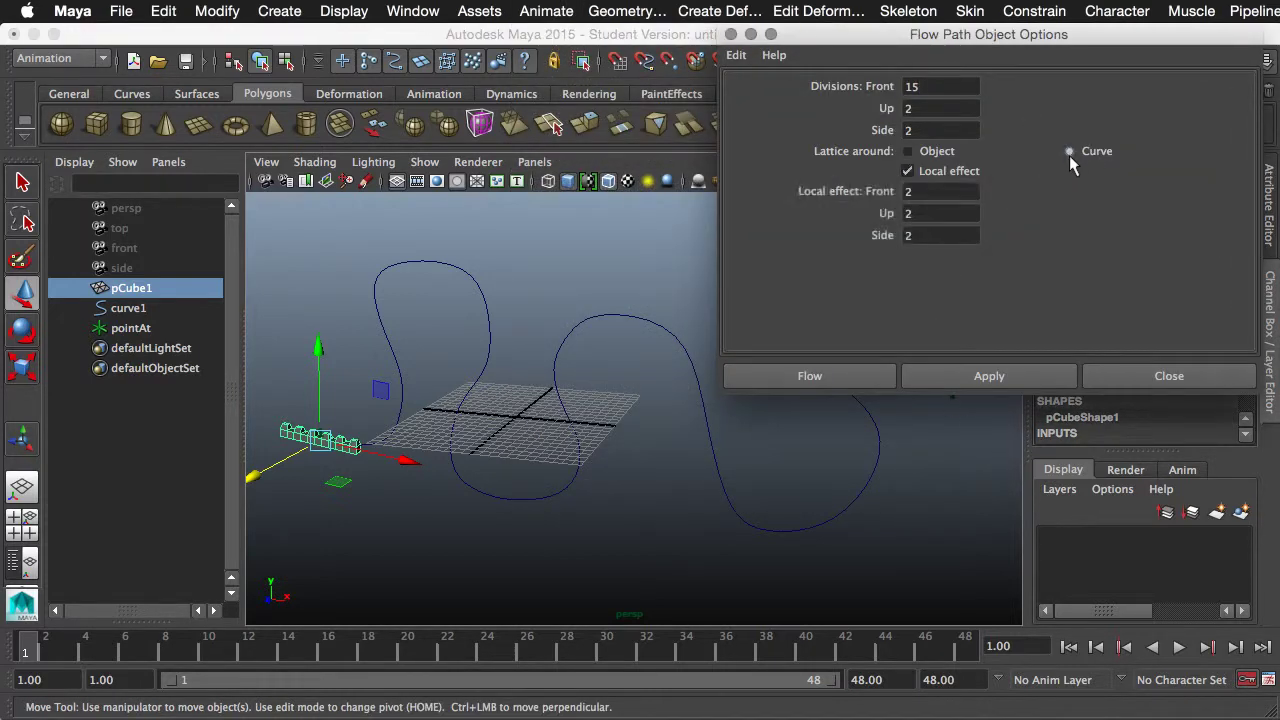
pyautogui.click(908, 86)
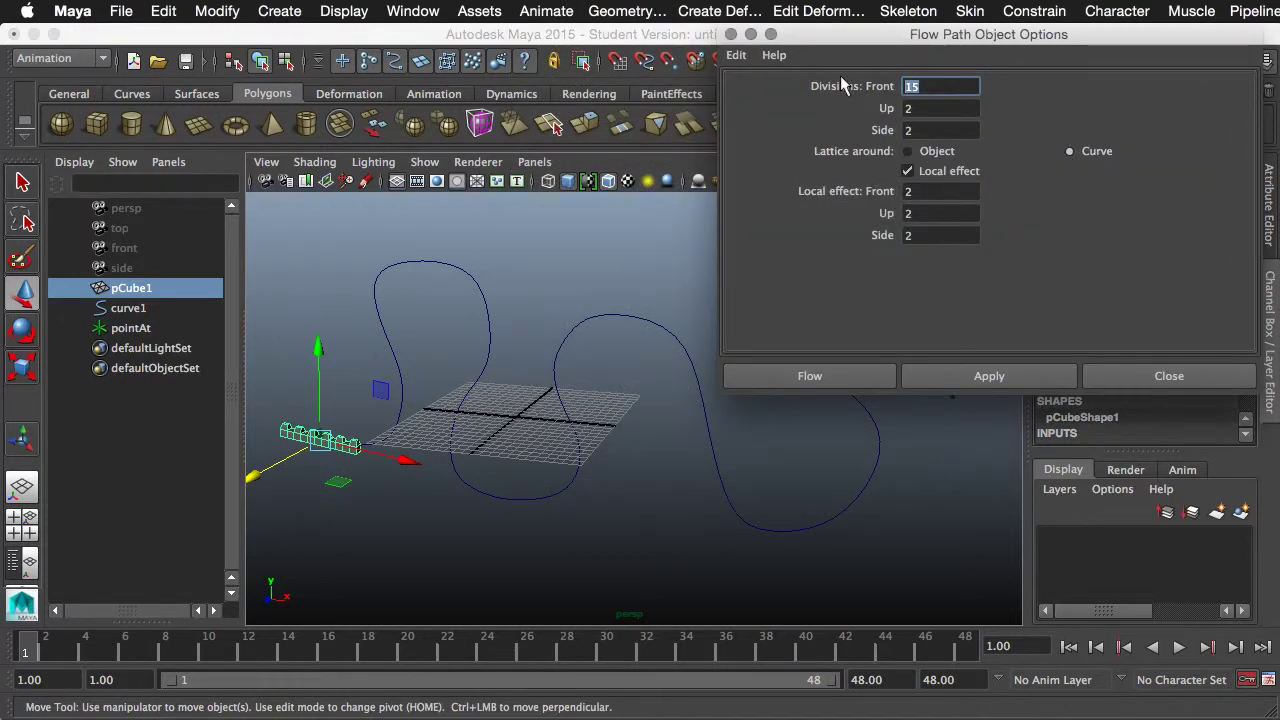
pyautogui.write('50')
pyautogui.press('Tab')
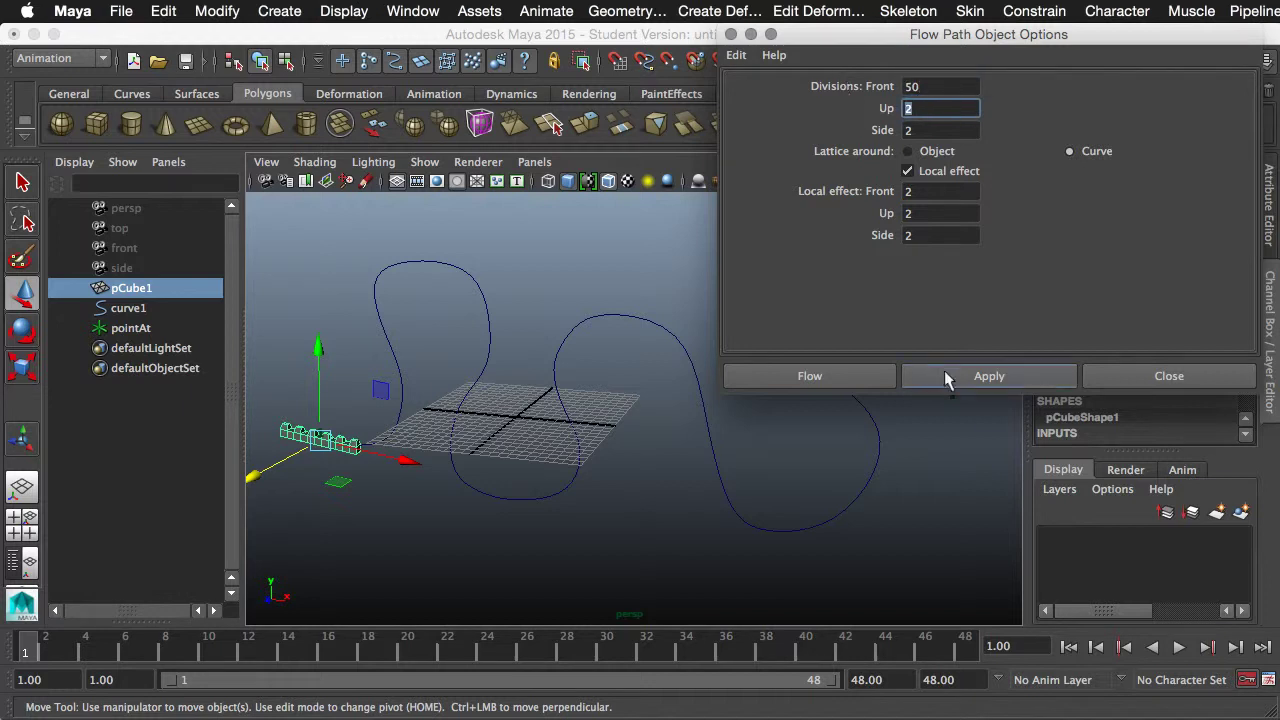
pyautogui.click(968, 384)
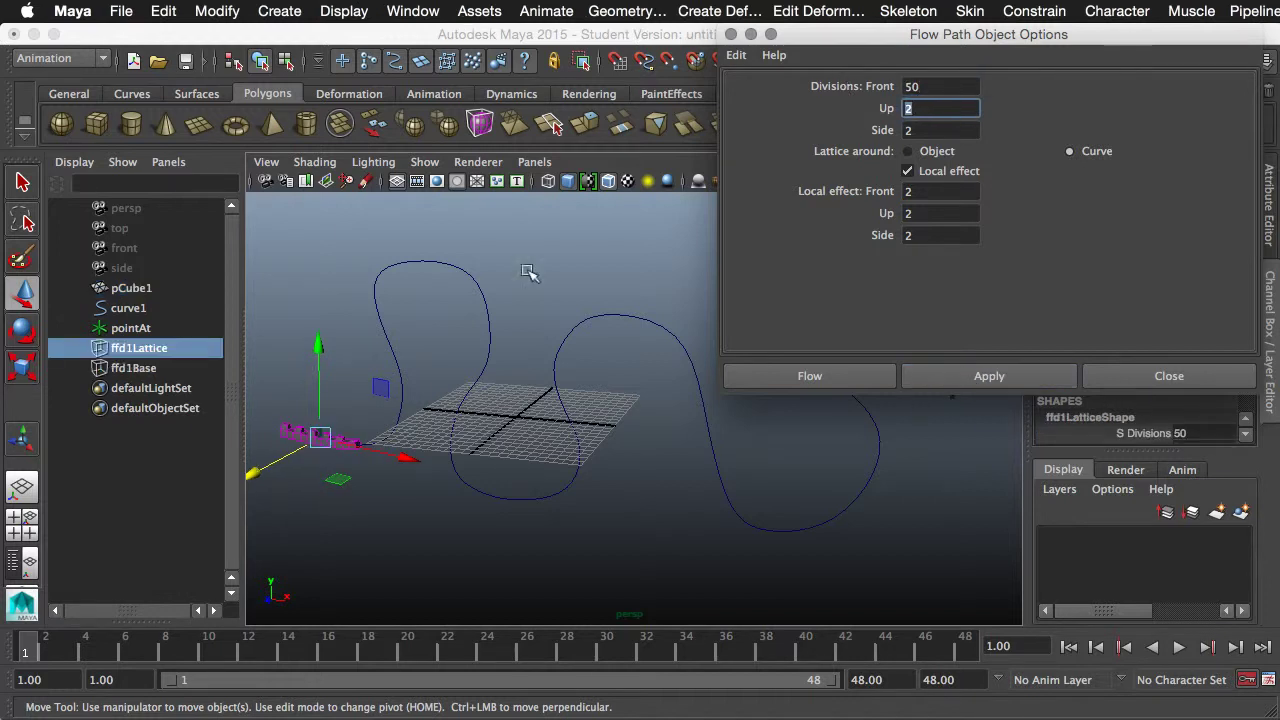
# Show the deformers in the perspective view so the lattice along the whole curve is displayed
pyautogui.click(430, 164)
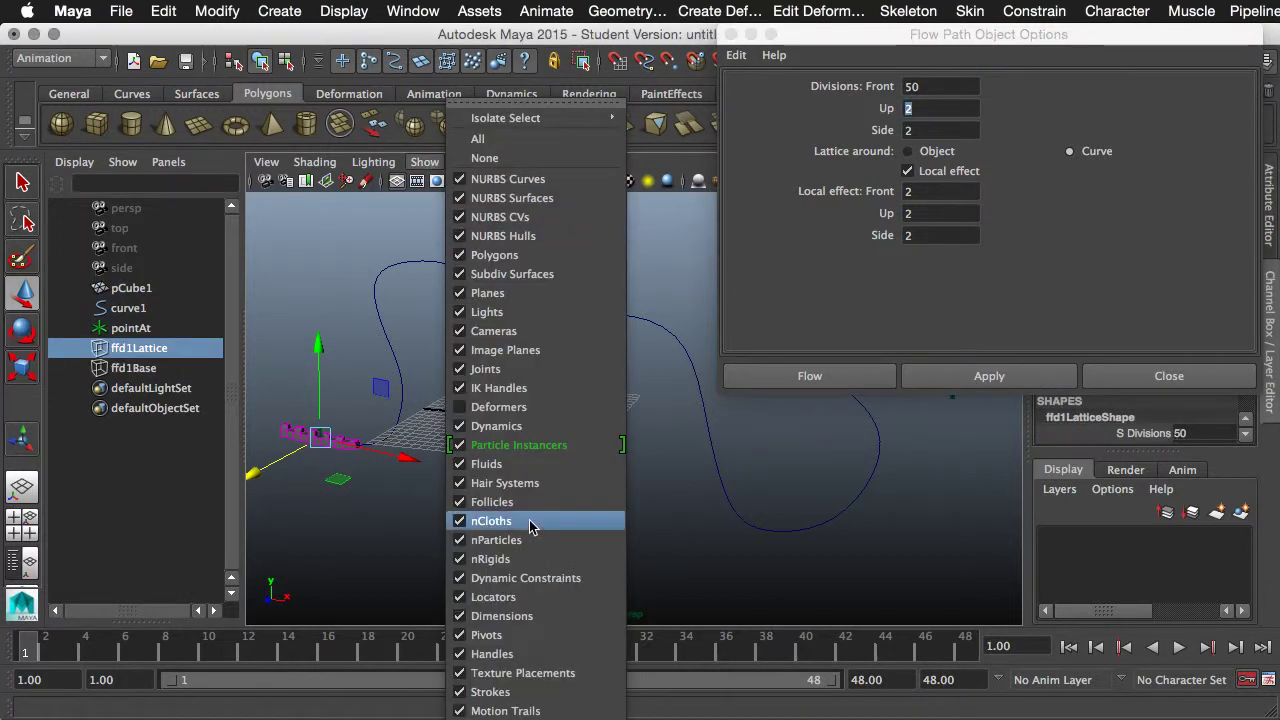
pyautogui.click(492, 407)
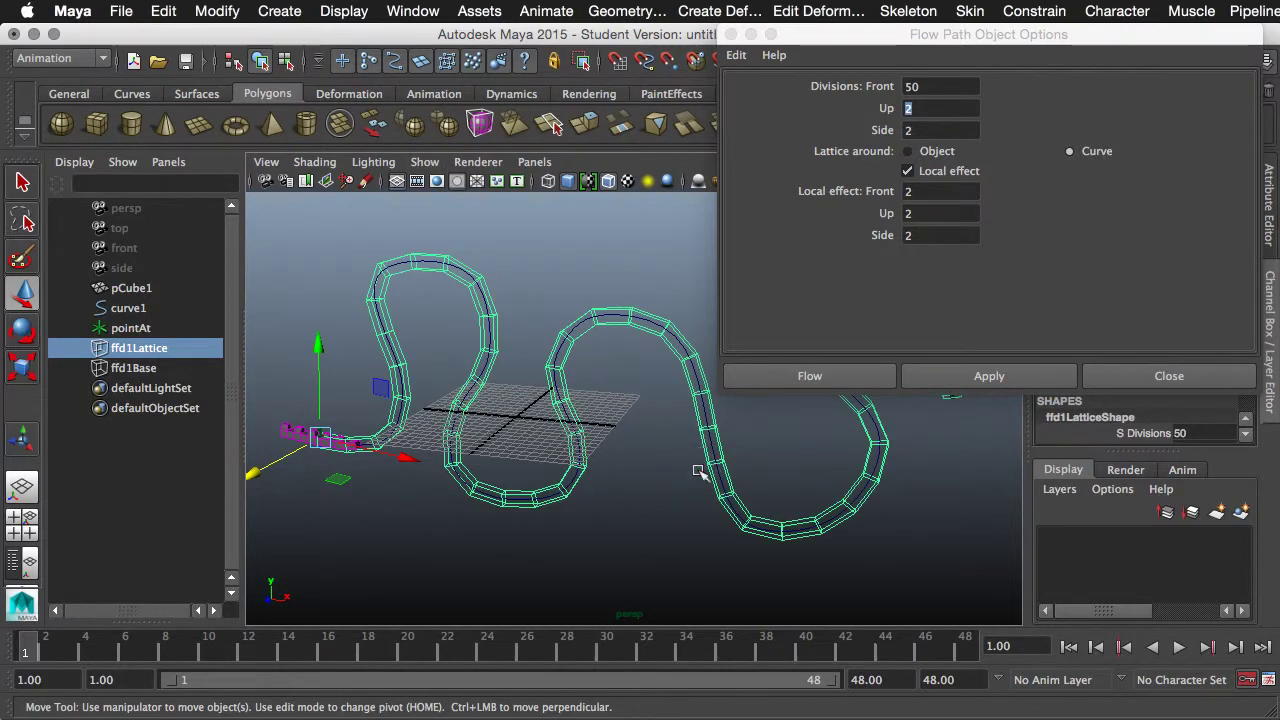
pyautogui.keyDown('alt'); pyautogui.moveTo(708, 456); pyautogui.dragTo(666, 436, button='middle'); pyautogui.keyUp('alt')
pyautogui.keyDown('alt'); pyautogui.moveTo(507, 552); pyautogui.dragTo(250, 605); pyautogui.keyUp('alt')
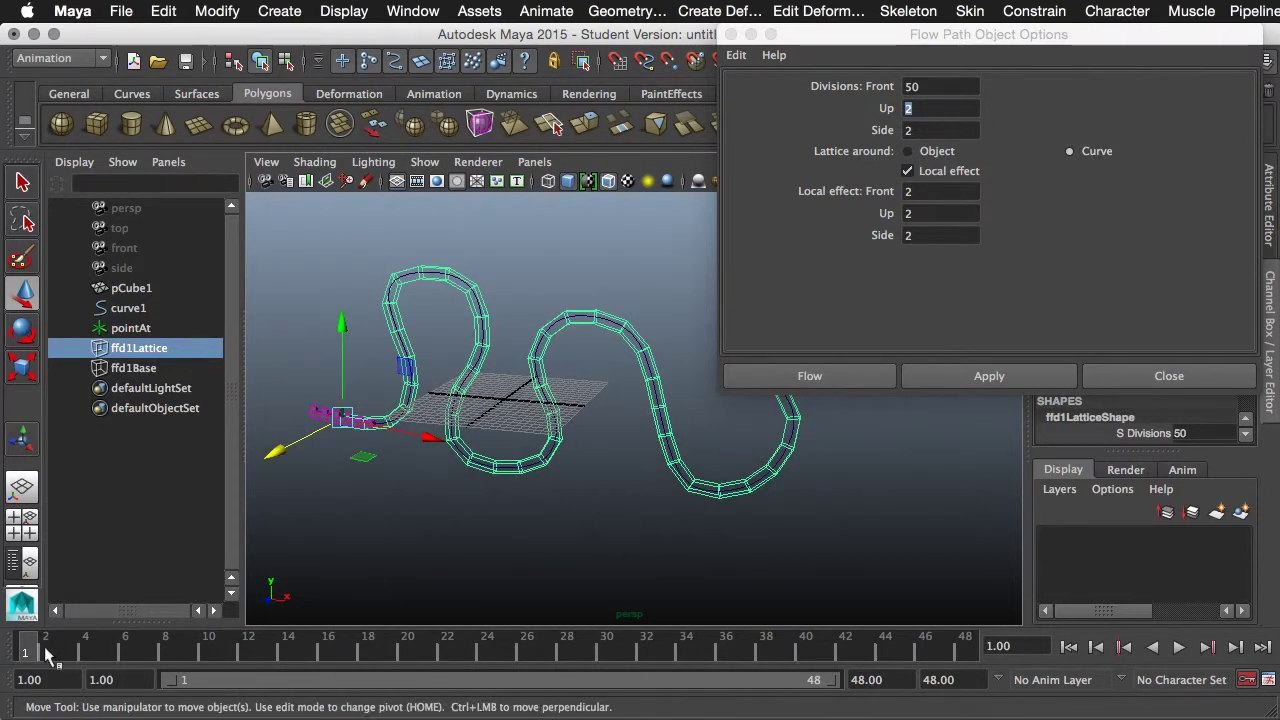
# Scrub to frame 28 and examine up close how the mesh's teeth deform inside the curve lattice
pyautogui.moveTo(44, 646); pyautogui.dragTo(566, 688)
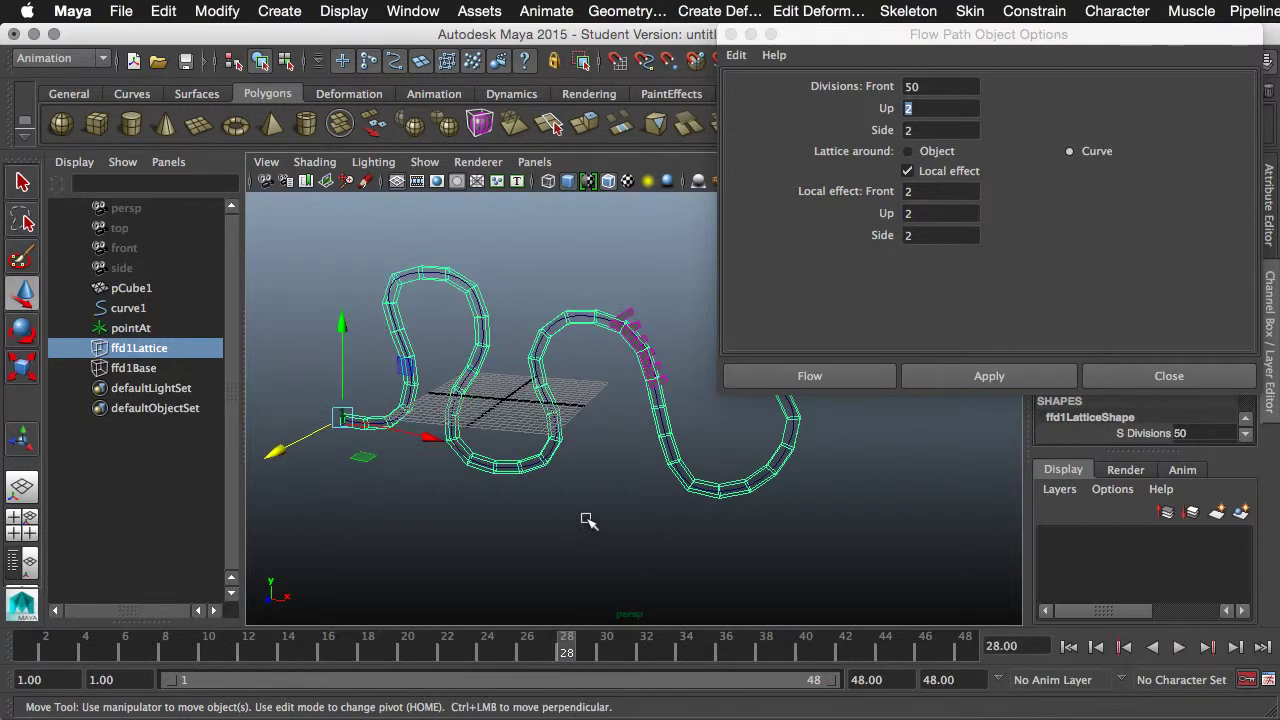
pyautogui.keyDown('alt'); pyautogui.moveTo(587, 521); pyautogui.dragTo(852, 558, button='right'); pyautogui.keyUp('alt')
pyautogui.keyDown('alt'); pyautogui.moveTo(794, 543); pyautogui.dragTo(702, 603, button='middle'); pyautogui.keyUp('alt')
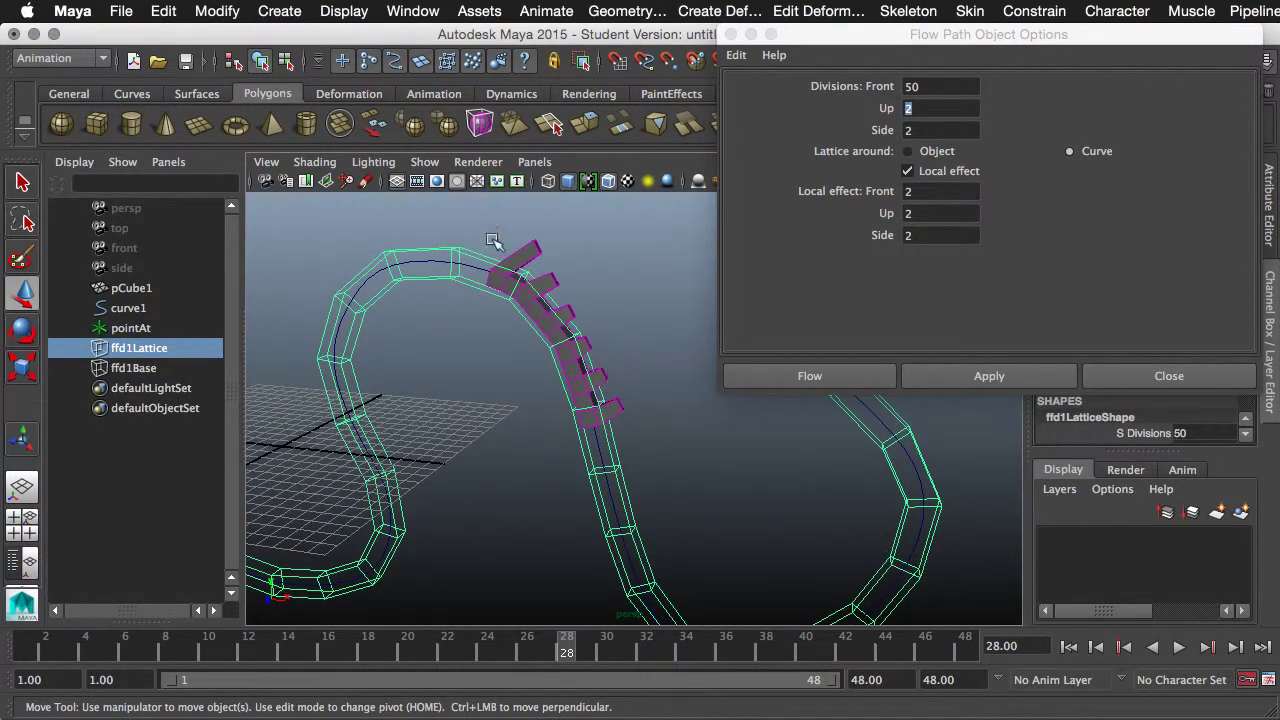
pyautogui.keyDown('alt'); pyautogui.moveTo(586, 306); pyautogui.dragTo(600, 460, button='right'); pyautogui.keyUp('alt')
pyautogui.keyDown('alt'); pyautogui.moveTo(600, 460); pyautogui.dragTo(603, 477); pyautogui.keyUp('alt')
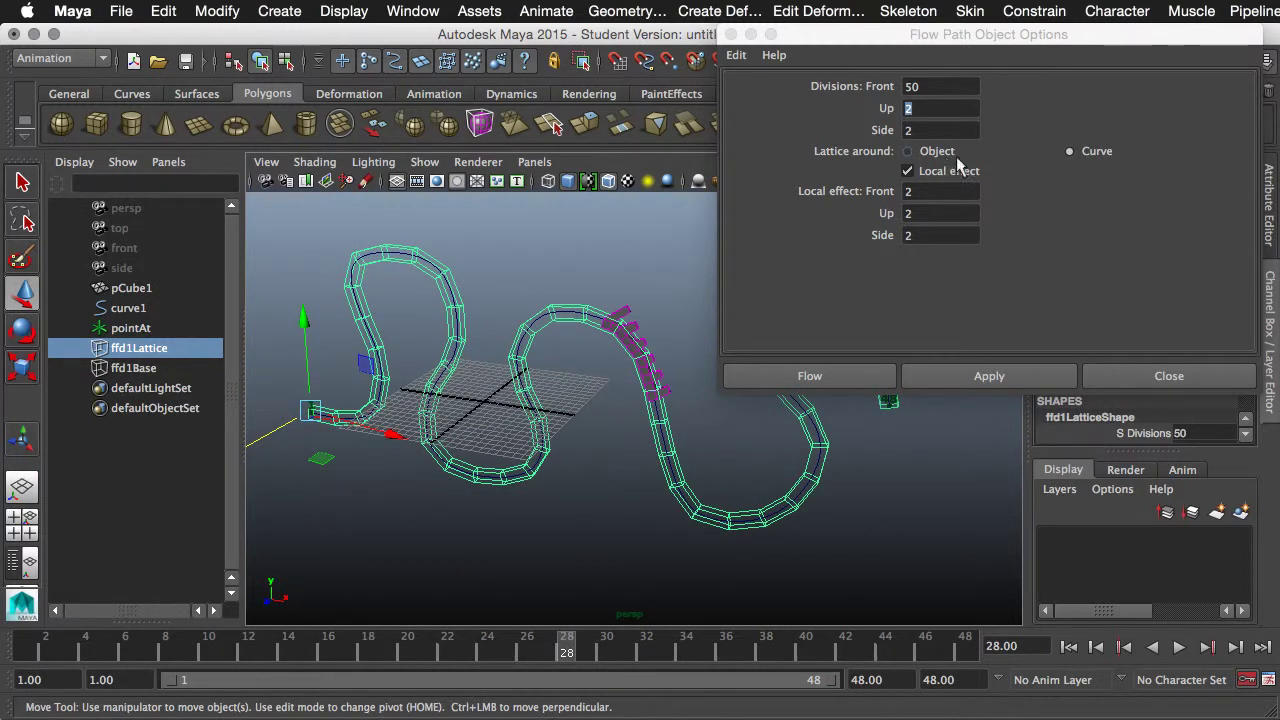
# Undo the Flow Path Object lattice around the curve and close its options
pyautogui.hotkey('ctrl', 'z')
pyautogui.hotkey('ctrl', 'z')
pyautogui.hotkey('ctrl', 'z')
pyautogui.hotkey('ctrl', 'z')
pyautogui.hotkey('ctrl', 'z')
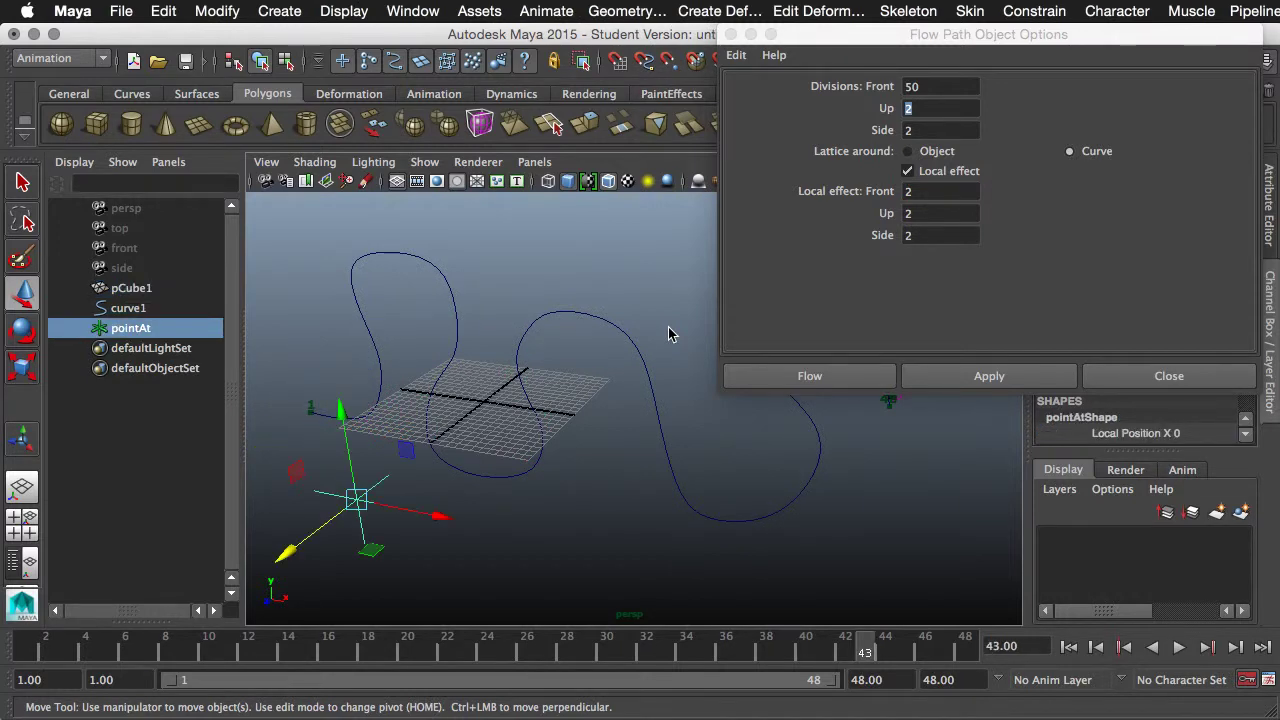
pyautogui.click(1169, 376)
# Set the pointAt locator's Translate Z to 10000 and return the timeline to frame 1
pyautogui.doubleClick(1207, 273)
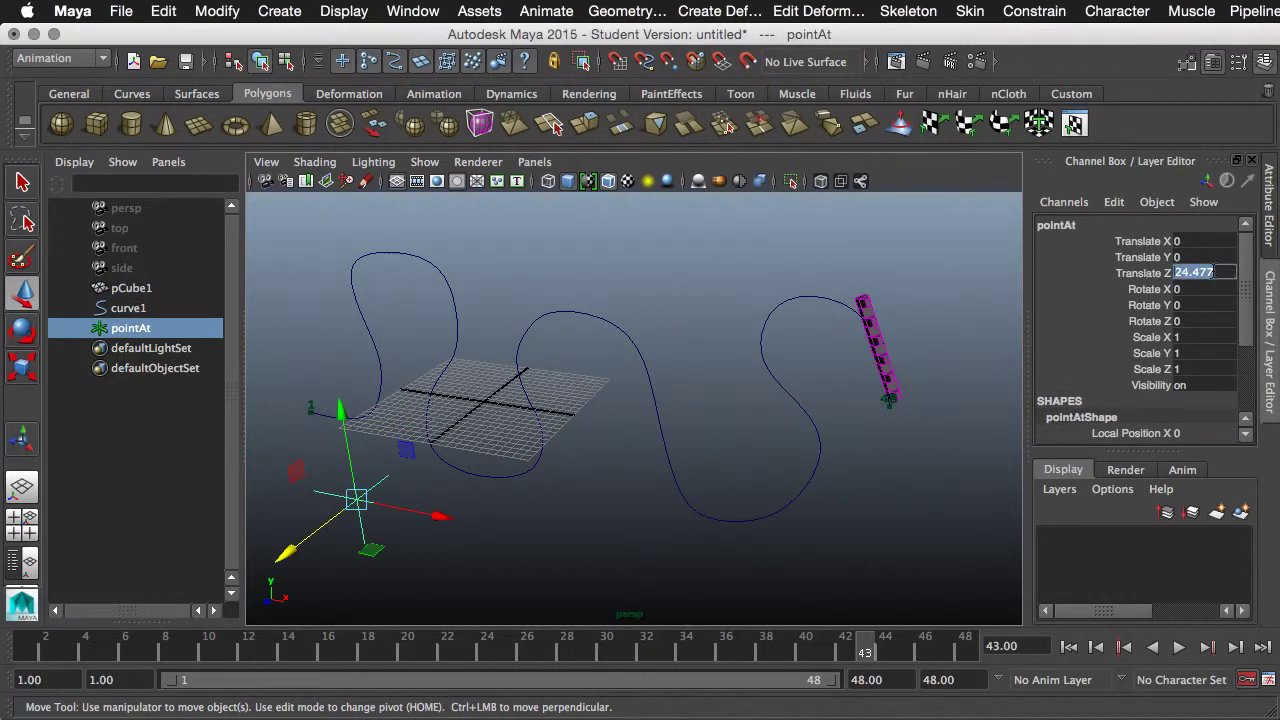
pyautogui.write('10000')
pyautogui.press('Return')
pyautogui.hotkey('alt', 'v')
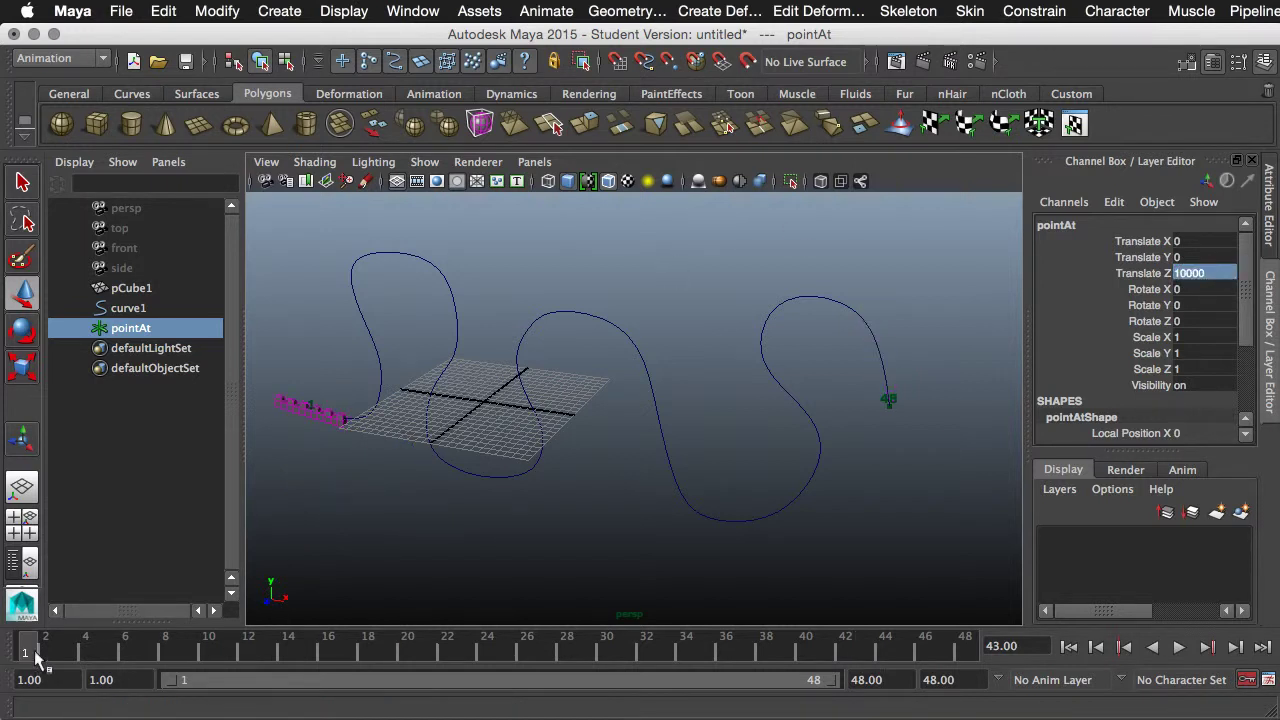
pyautogui.hotkey('alt', 'v')
pyautogui.hotkey('alt', 'shift', 'v')
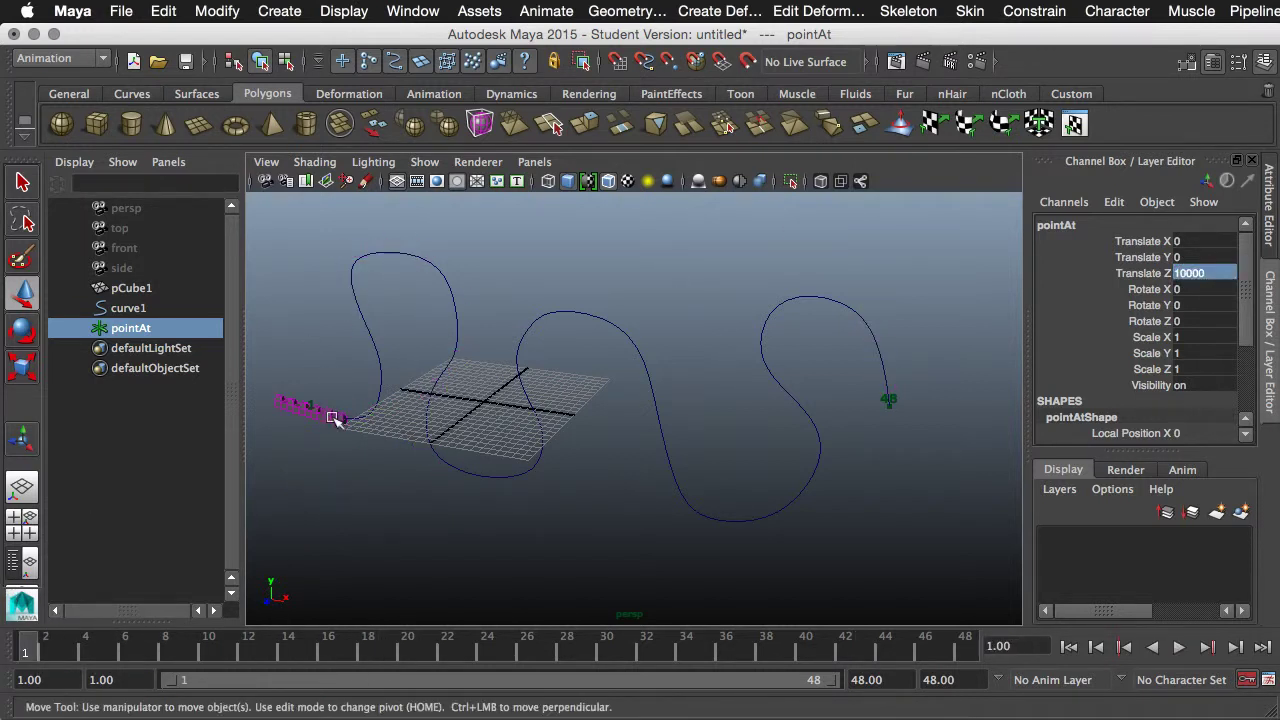
# Apply Flow Path Object to the toothed mesh with the lattice around the object, local effect off and 15 front divisions
pyautogui.click(330, 415)
pyautogui.click(545, 10)
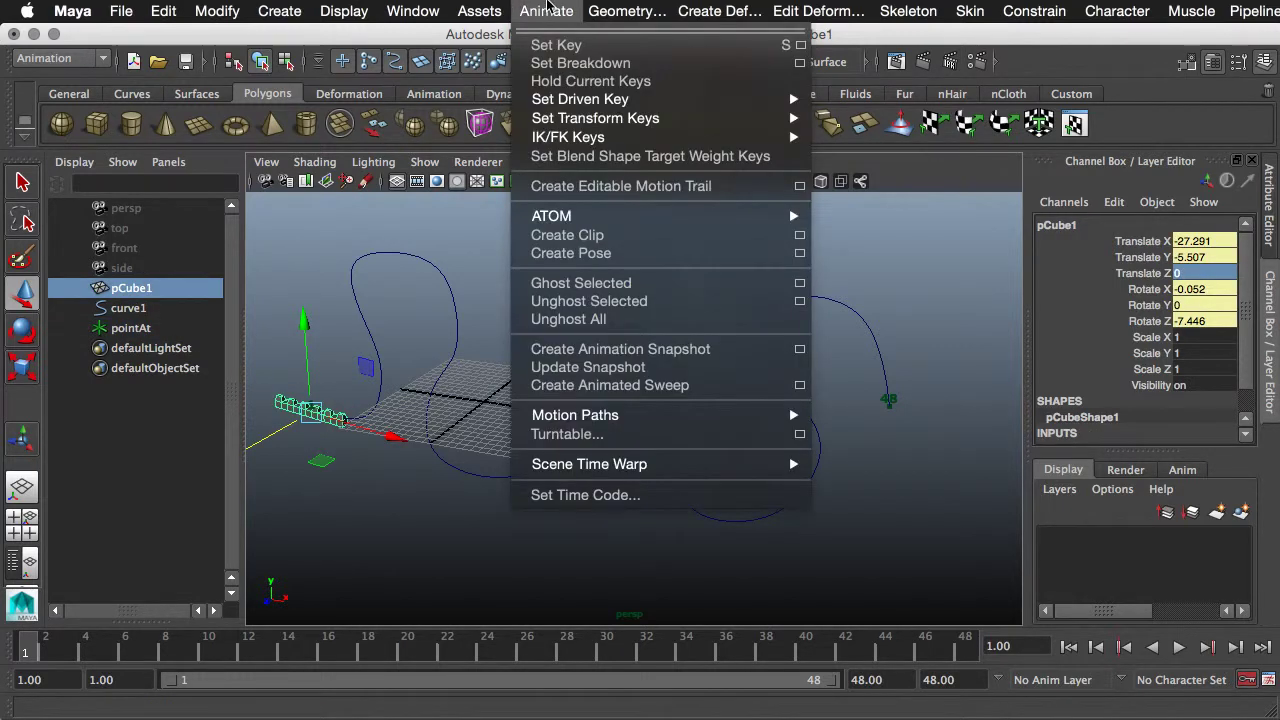
pyautogui.moveTo(700, 420)
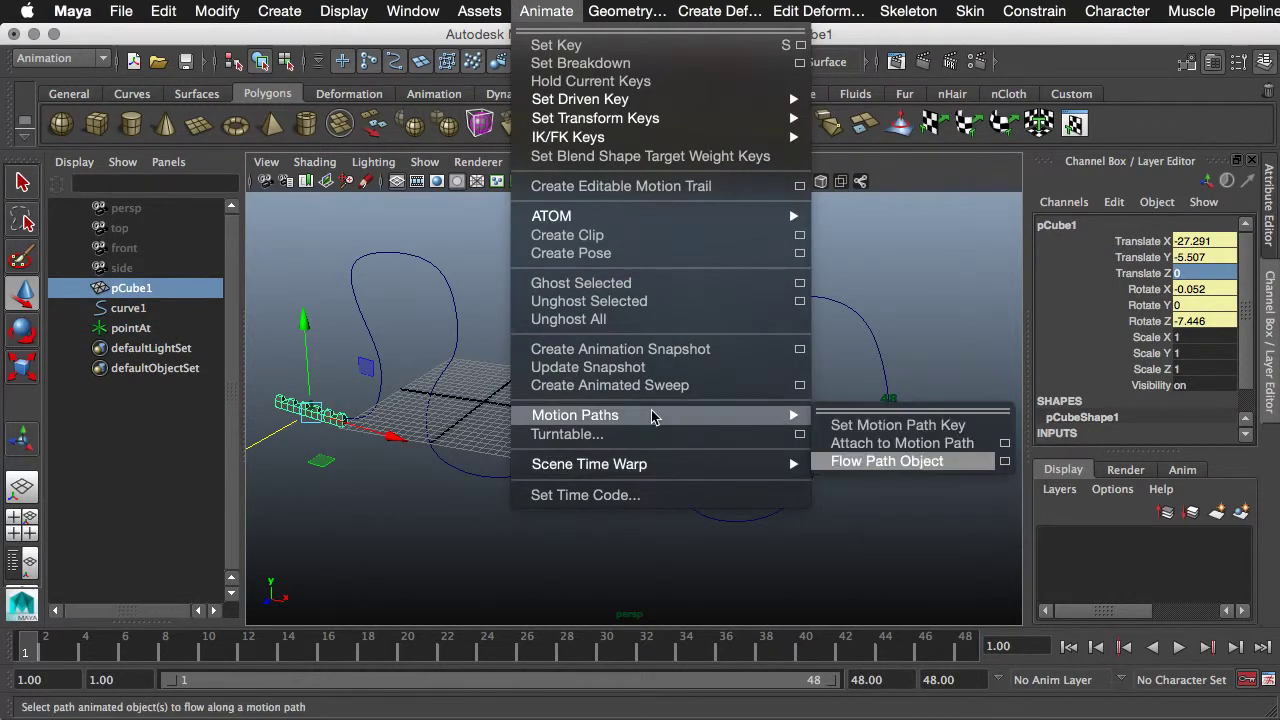
pyautogui.click(1004, 461)
pyautogui.click(907, 171)
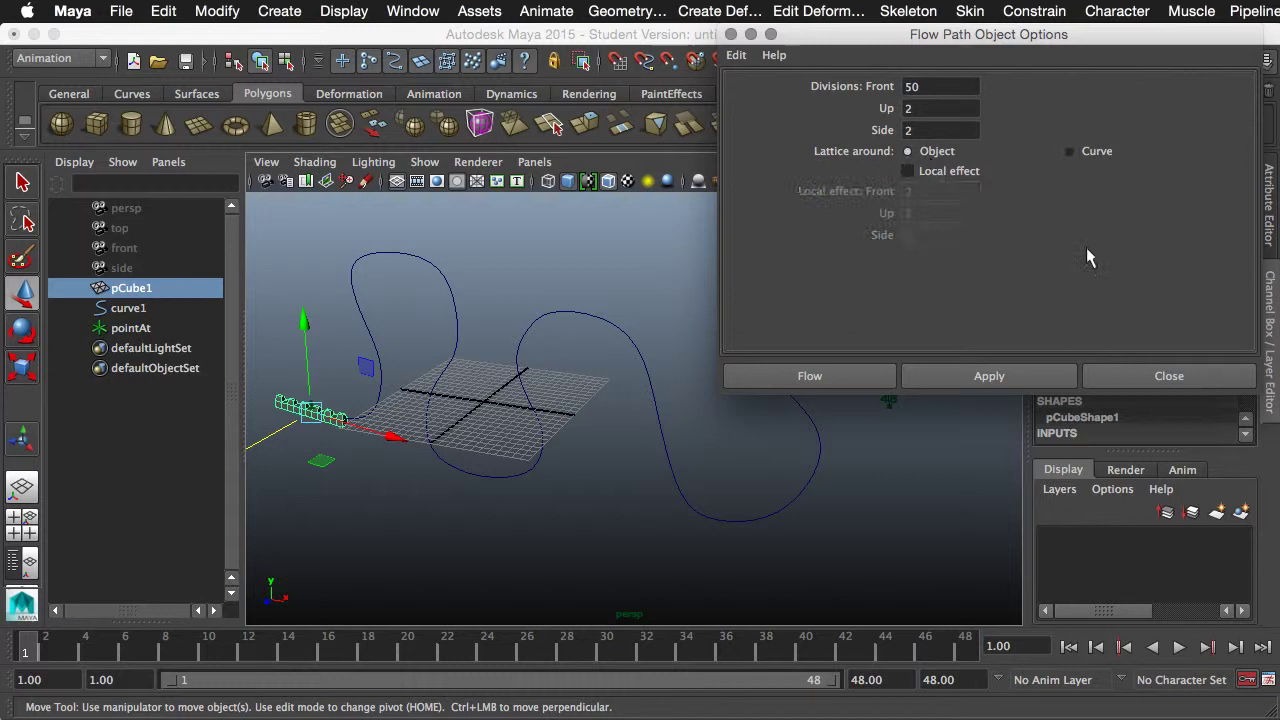
pyautogui.doubleClick(934, 87)
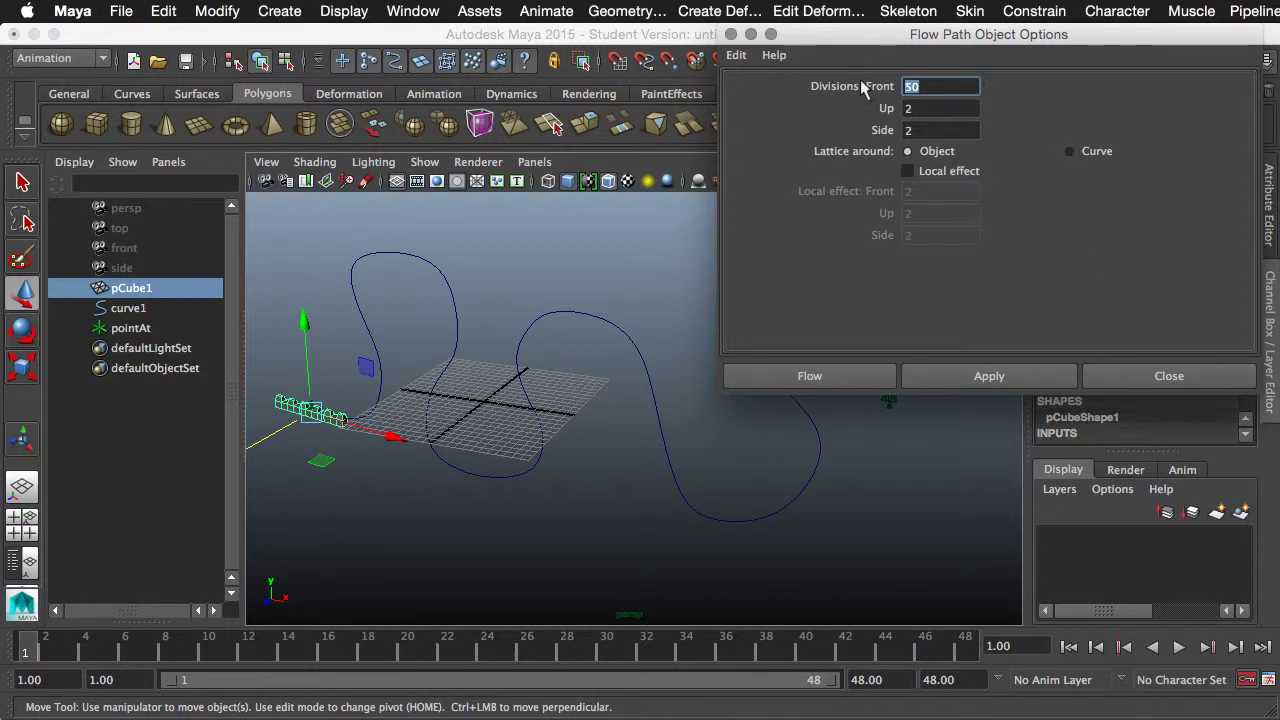
pyautogui.press('Tab')
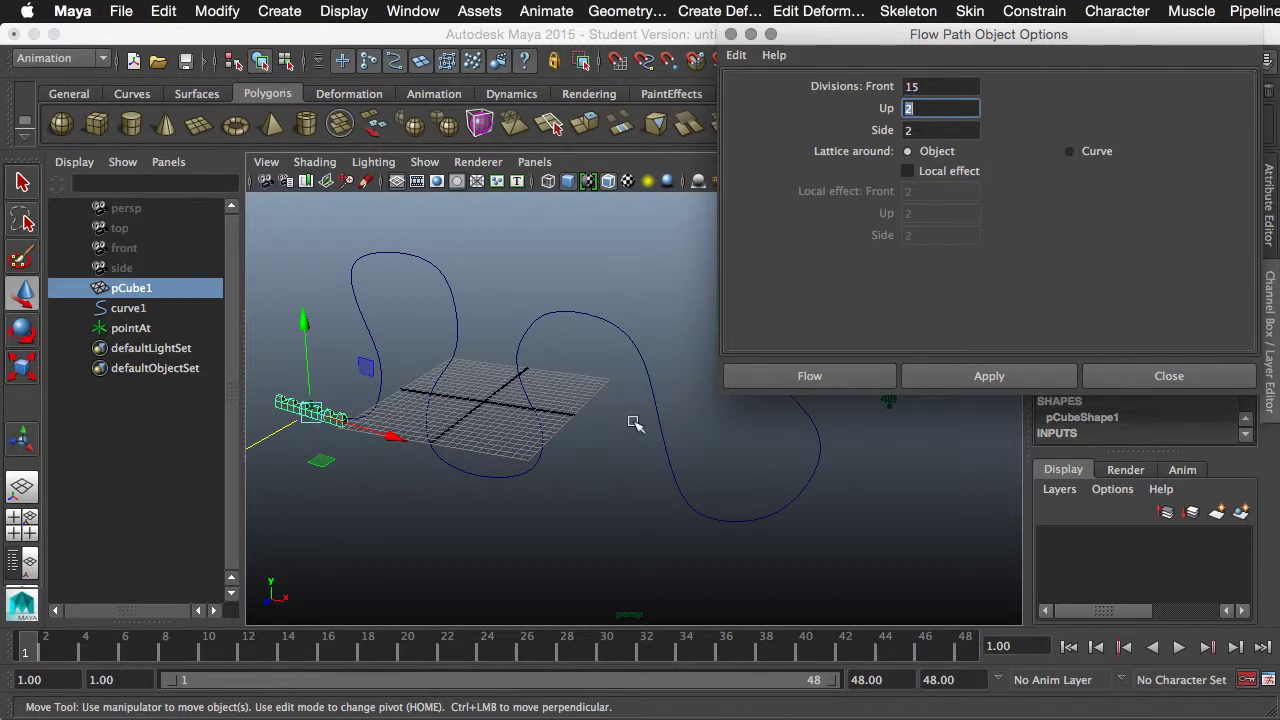
pyautogui.click(982, 378)
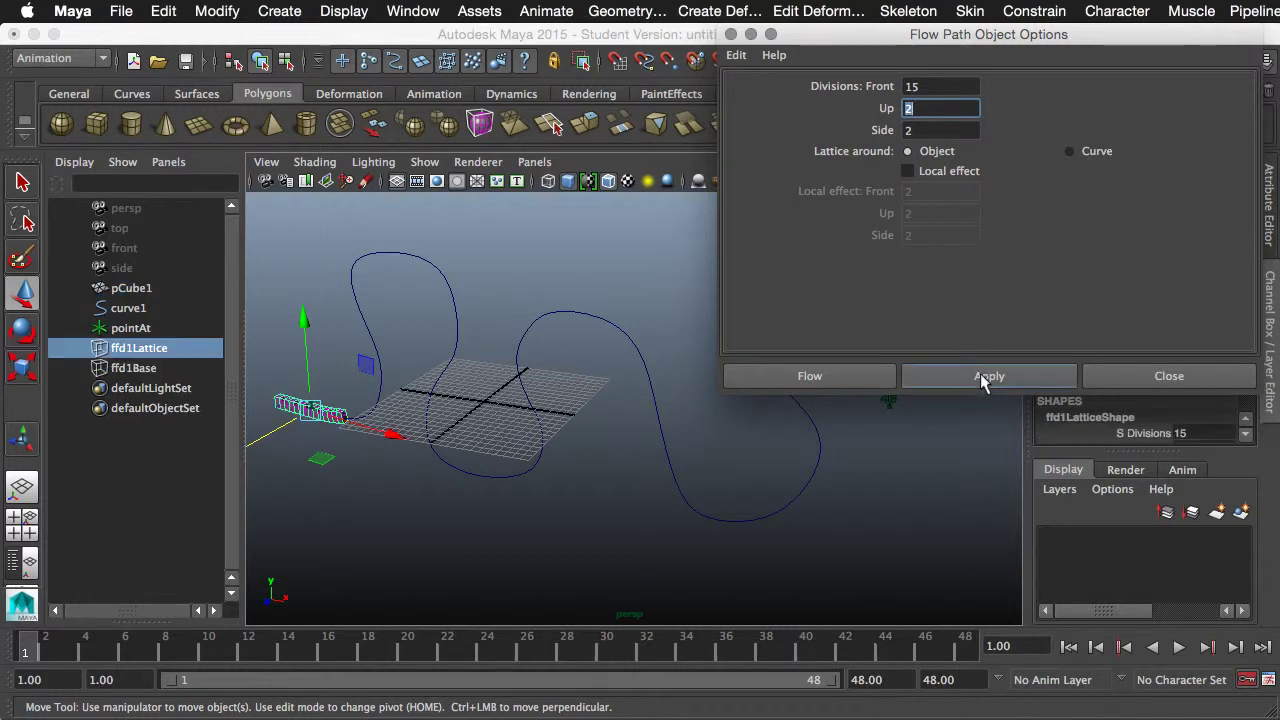
pyautogui.click(1127, 378)
# Play the animation to check the mesh bending along the curve and stop it at frame 27
pyautogui.click(1180, 648)
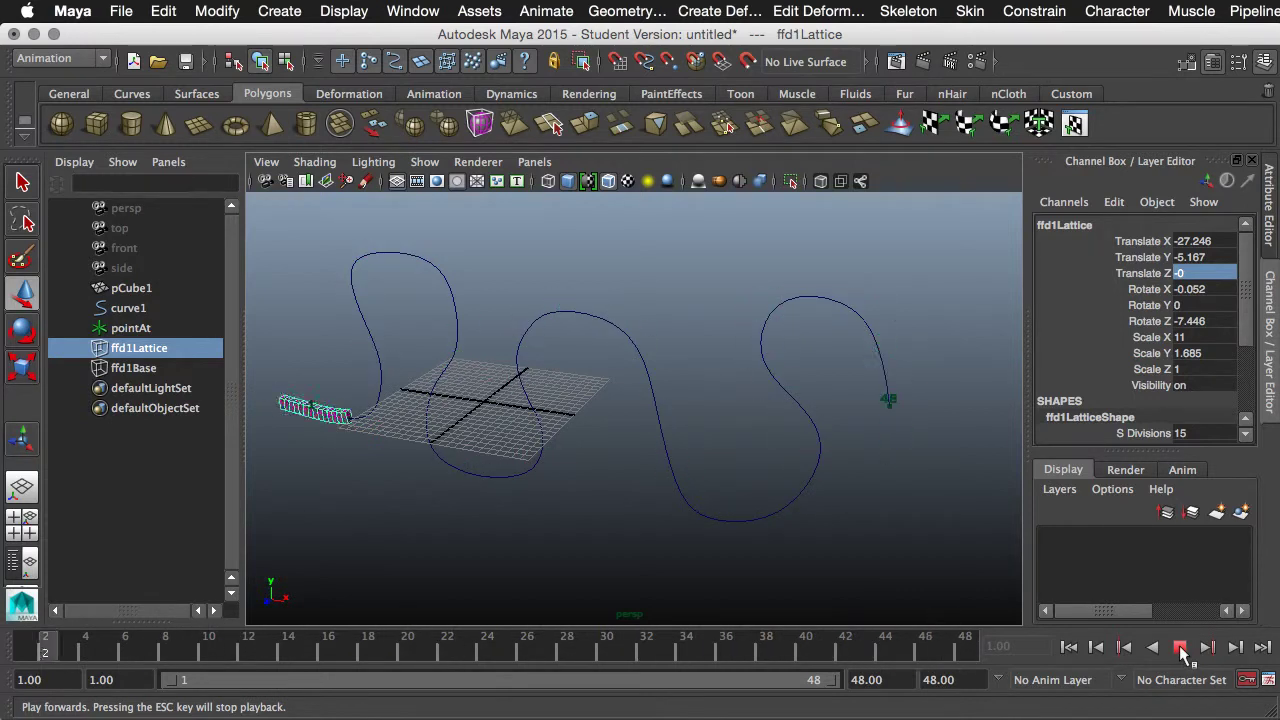
pyautogui.click(1180, 648)
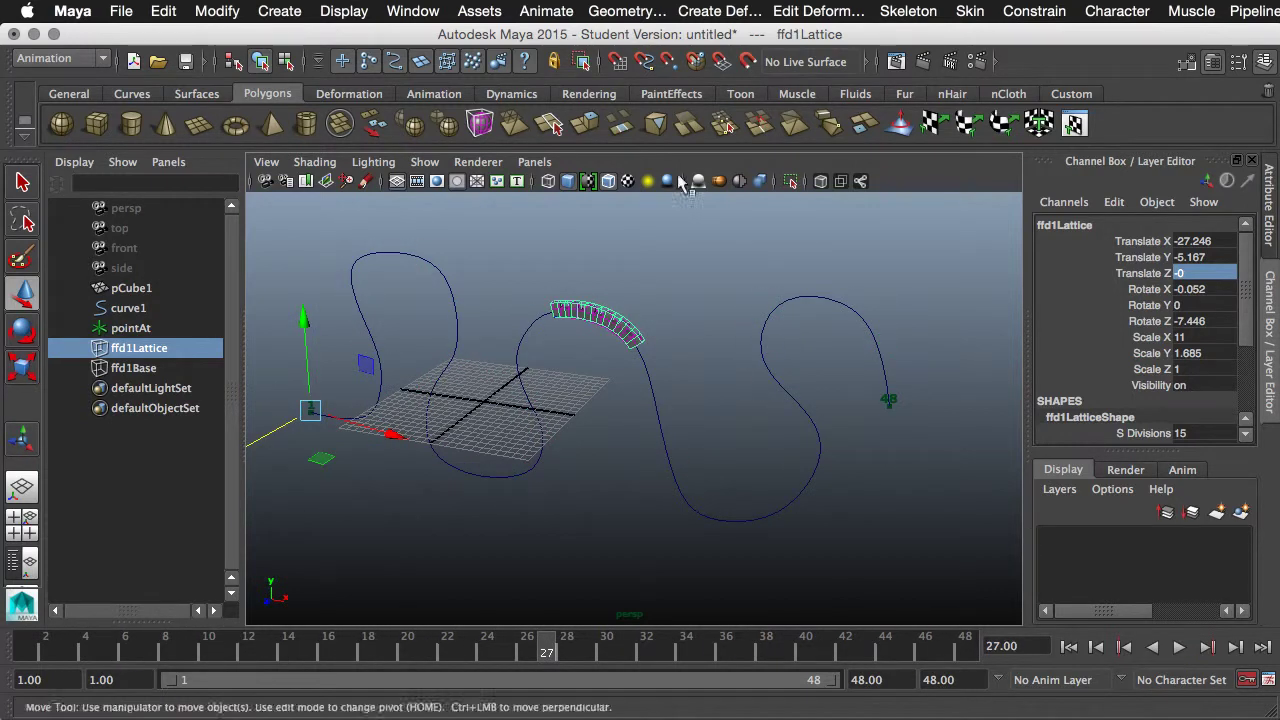
pyautogui.click(479, 12)
pyautogui.moveTo(546, 11)
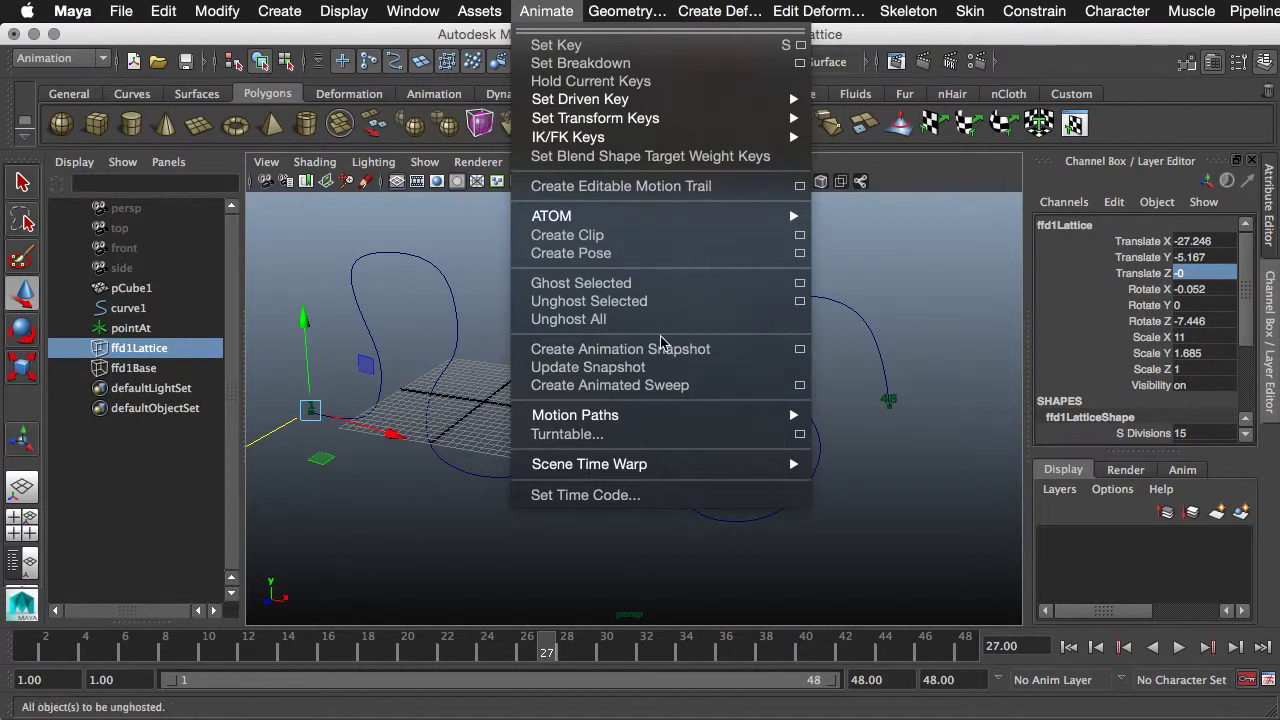
pyautogui.moveTo(645, 420)
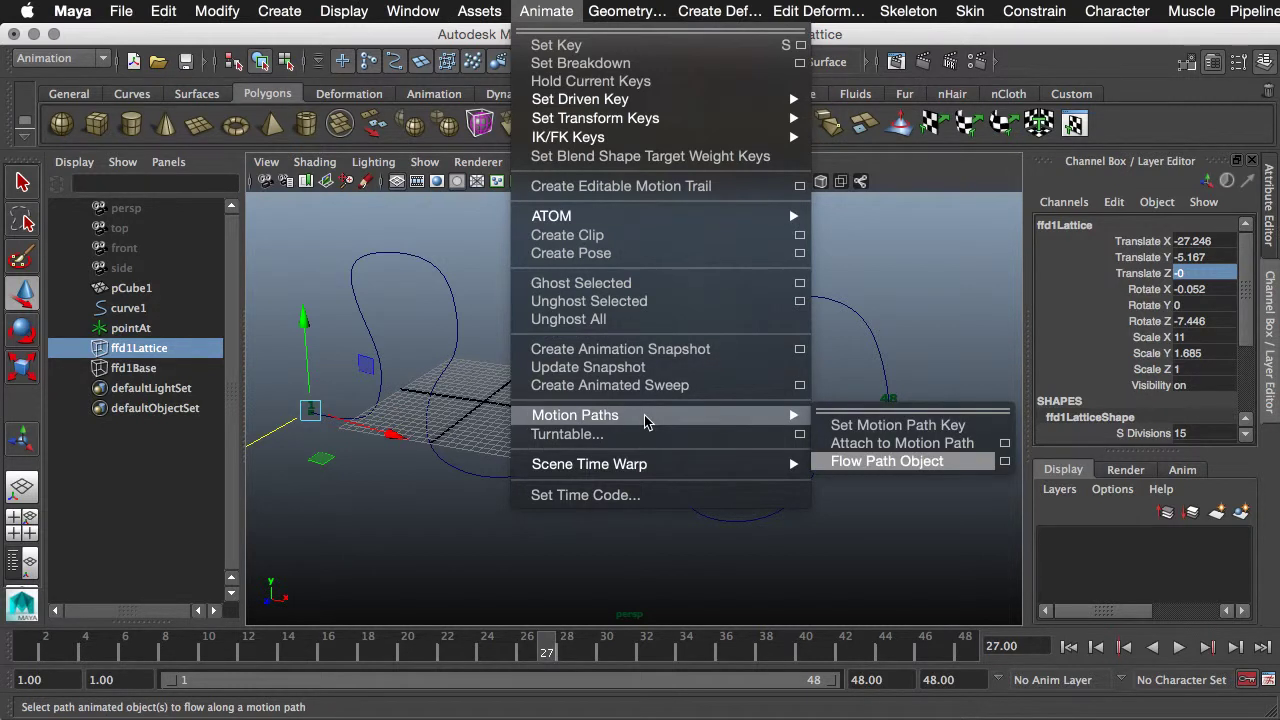